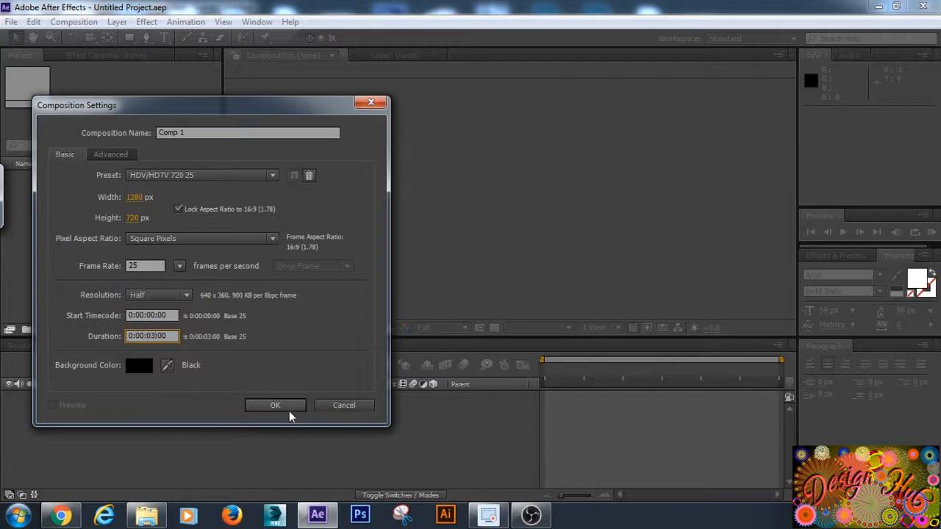
# - Create the three-second 1280 x 720 composition at 25 fps and add a shape layer to it
pyautogui.click(278, 405)
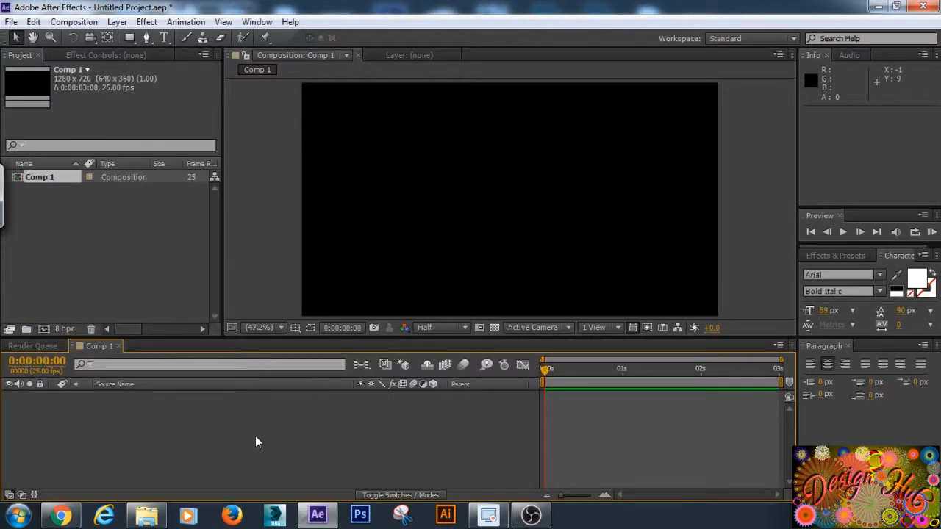
pyautogui.rightClick(280, 435)
pyautogui.moveTo(430, 287)
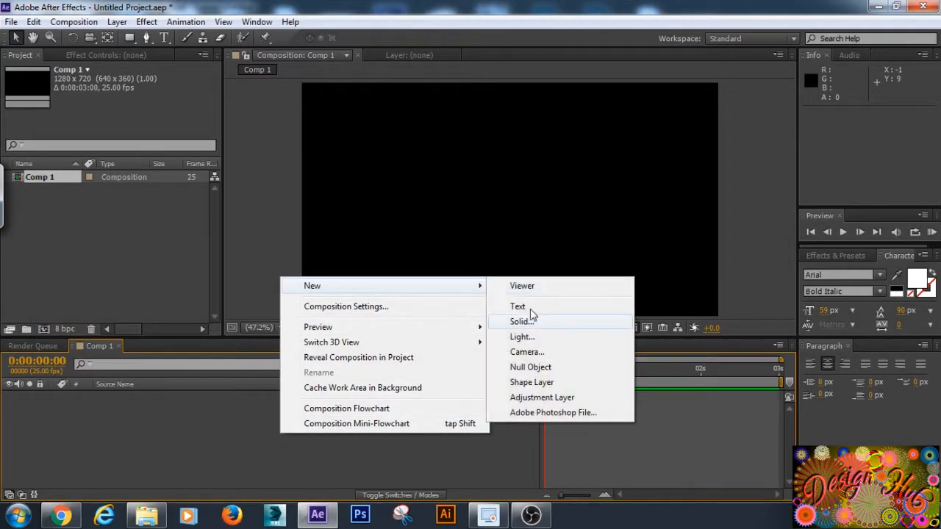
pyautogui.click(551, 383)
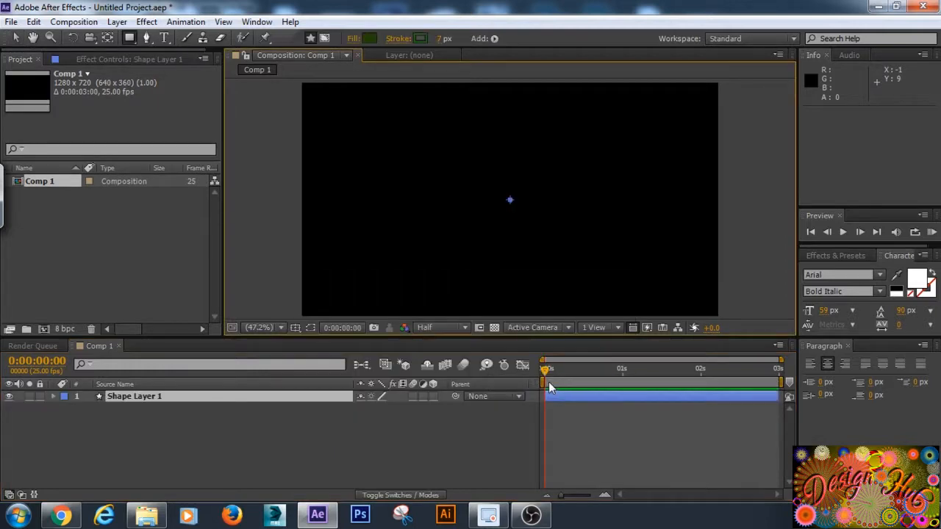
# - Add a rectangle path and a stroke to the shape layer
pyautogui.click(494, 39)
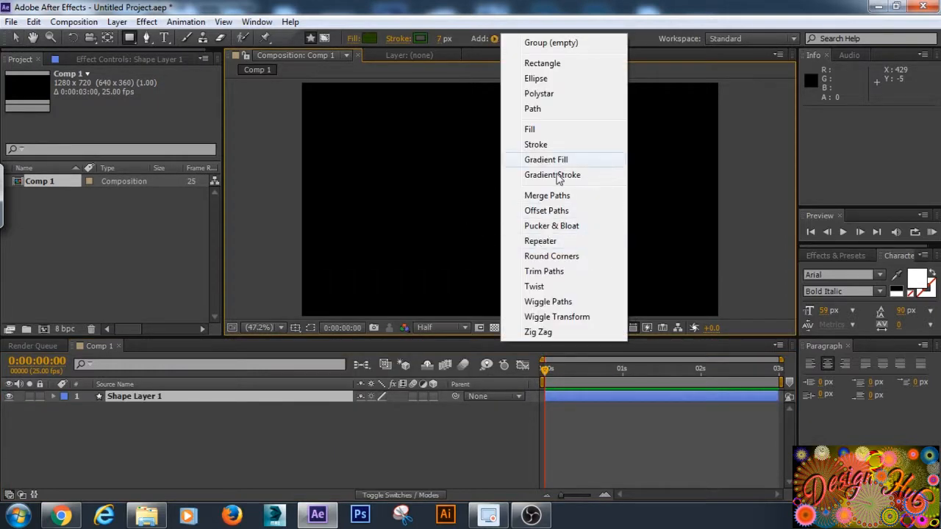
pyautogui.click(571, 66)
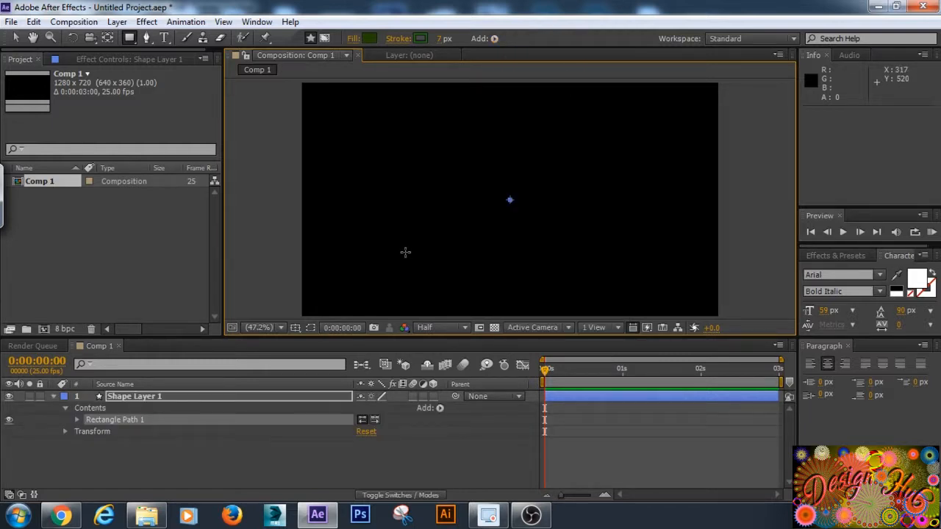
pyautogui.click(495, 39)
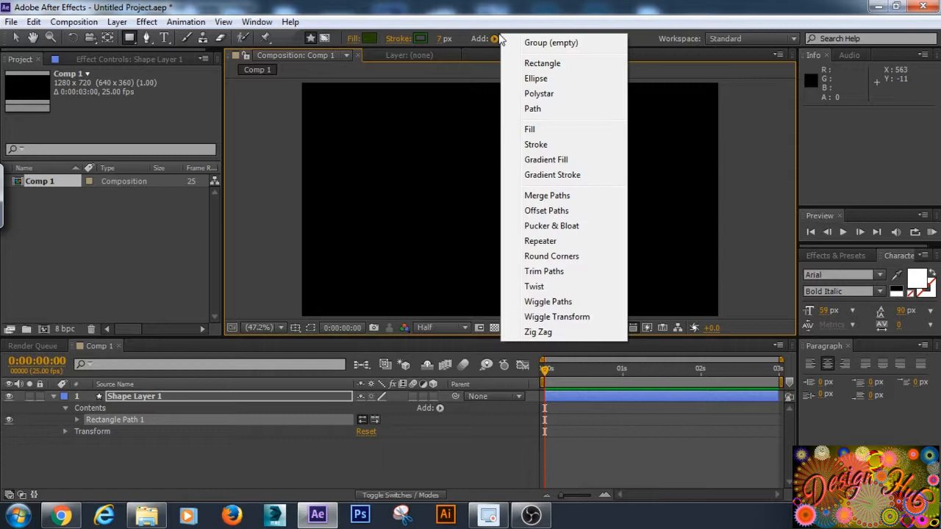
pyautogui.click(565, 147)
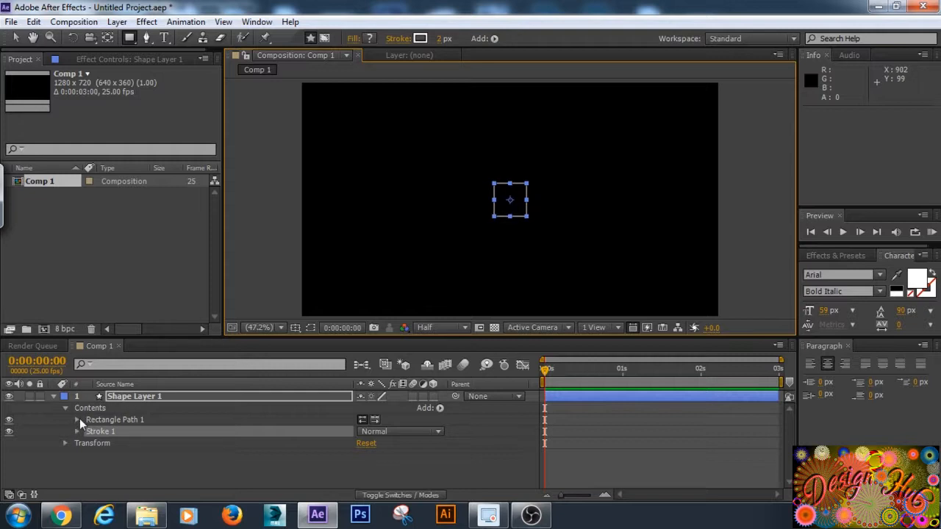
# - Enable keyframing for the rectangle path's Size and Position at 0:00:00:00
pyautogui.click(76, 419)
pyautogui.click(137, 431)
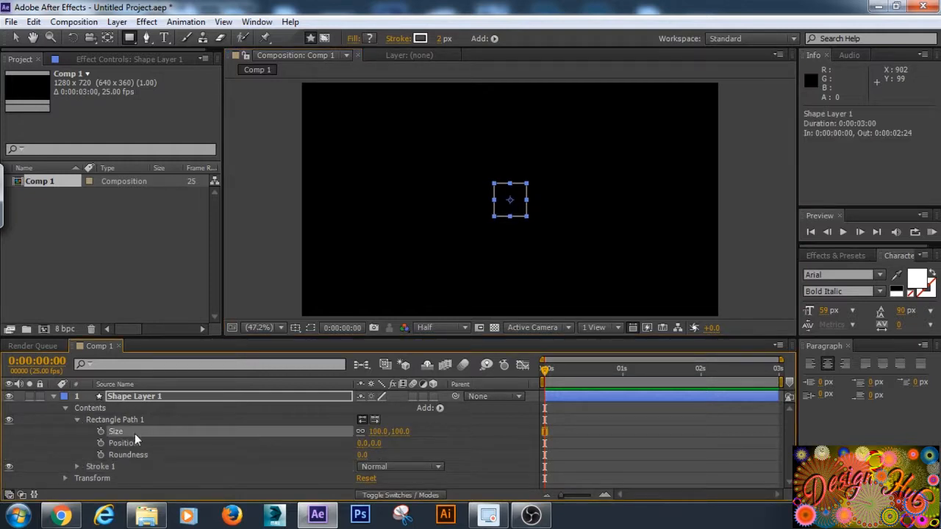
pyautogui.click(136, 442)
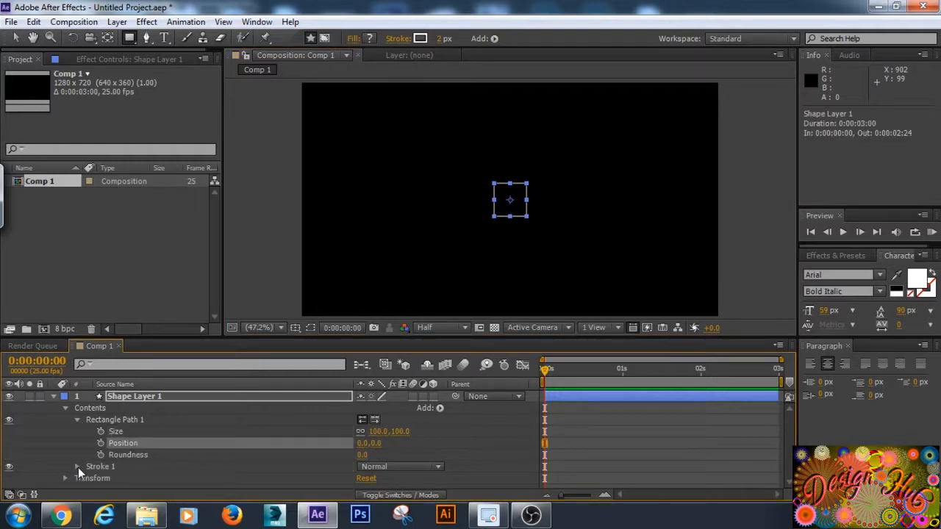
pyautogui.click(132, 432)
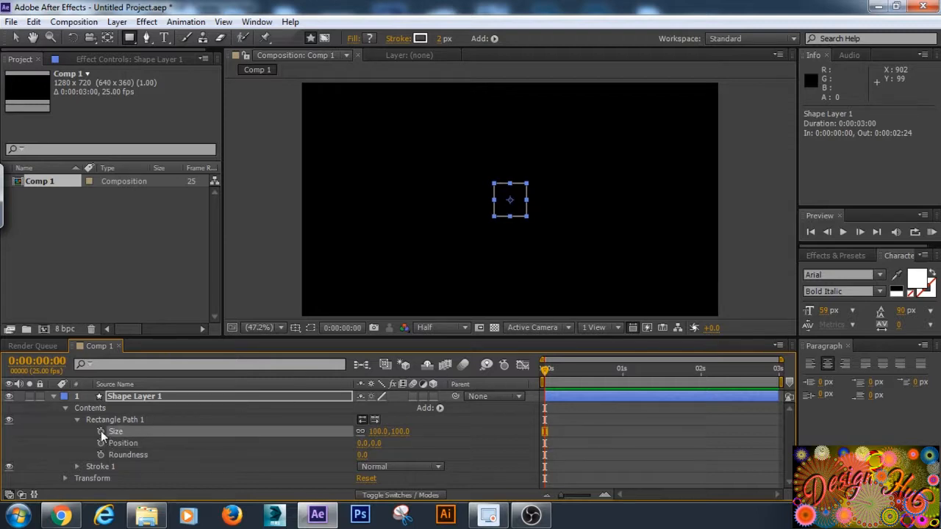
pyautogui.click(101, 431)
pyautogui.click(101, 444)
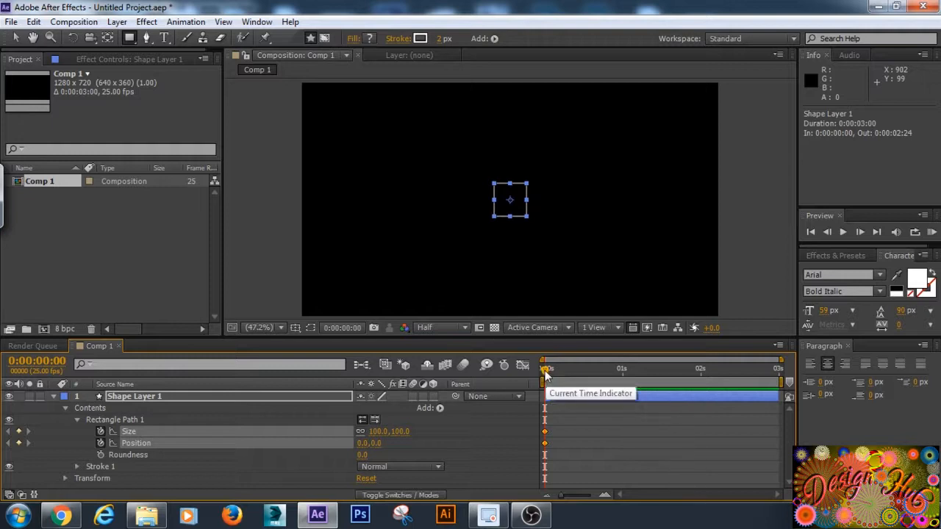
# - Add Size and Position keyframes for the rectangle path at 0:00:01:12
pyautogui.moveTo(551, 372); pyautogui.dragTo(661, 369)
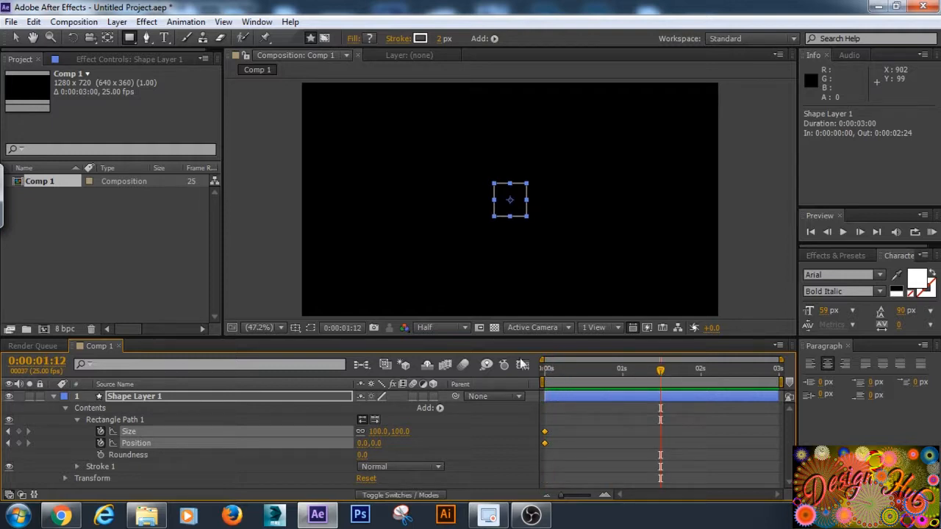
pyautogui.click(18, 431)
pyautogui.click(18, 443)
# - Set the rectangle path's size to 0 by 0 on the keyframe at 0:00:00:00
pyautogui.moveTo(661, 371); pyautogui.dragTo(621, 371)
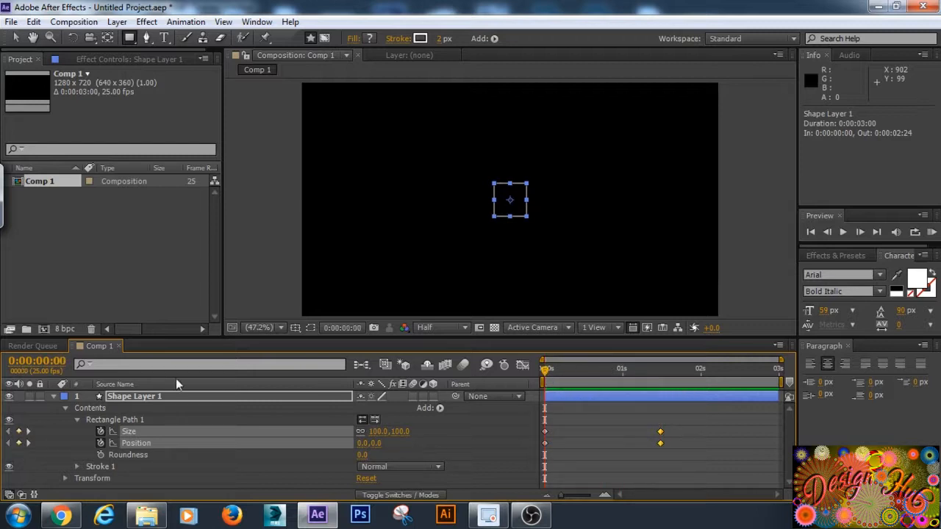
pyautogui.click(379, 431)
pyautogui.write('0')
pyautogui.press('Return')
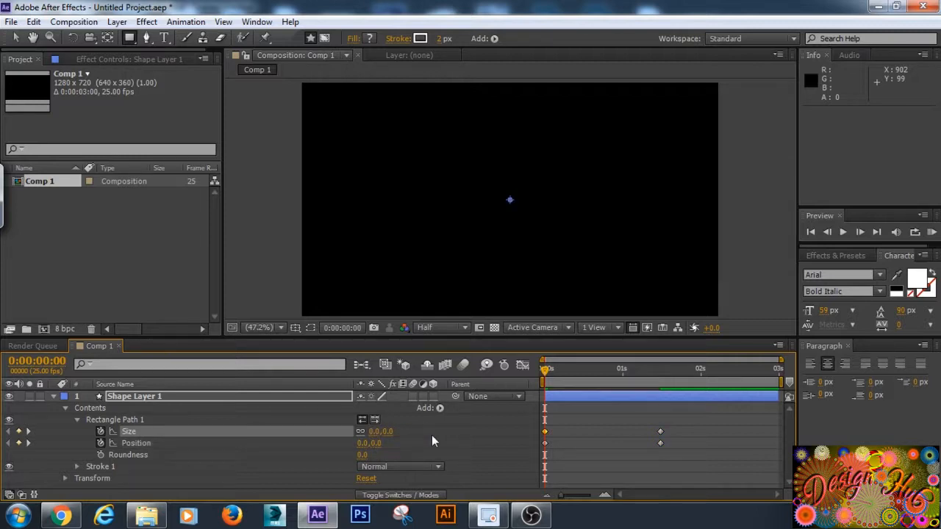
# - Move the rectangle path to position 0, -297 on the keyframe at 0:00:01:12
pyautogui.moveTo(542, 369); pyautogui.dragTo(664, 372)
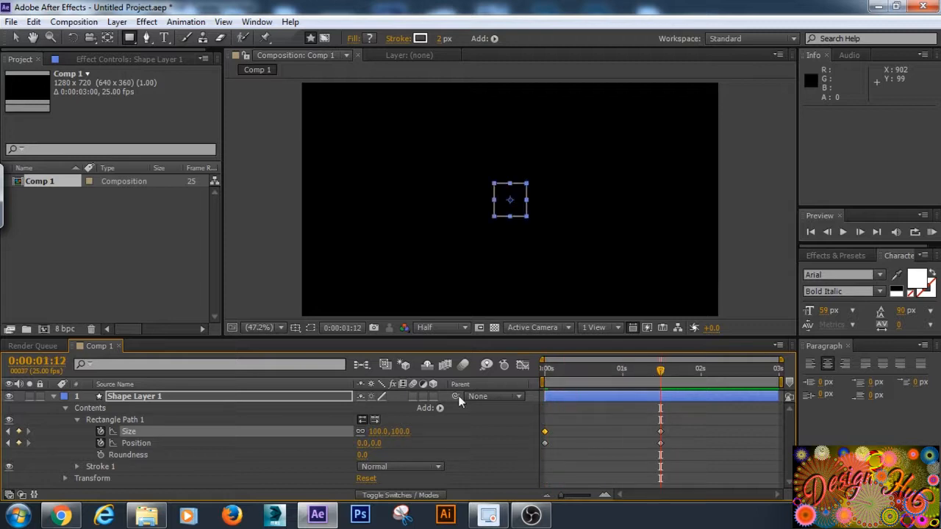
pyautogui.click(377, 443)
pyautogui.write('-44')
pyautogui.press('Return')
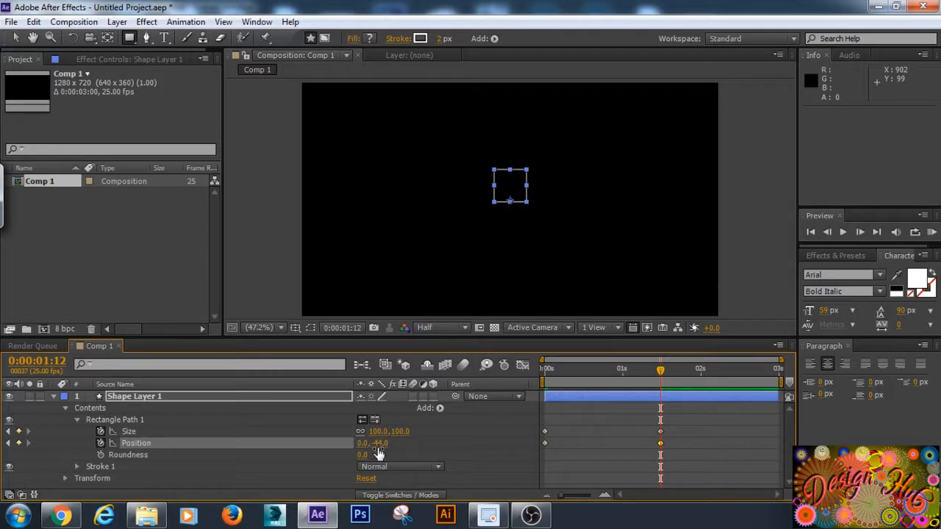
pyautogui.moveTo(380, 444)
pyautogui.mouseDown()
pyautogui.moveTo(336, 445)
pyautogui.moveTo(383, 448)
pyautogui.mouseUp()
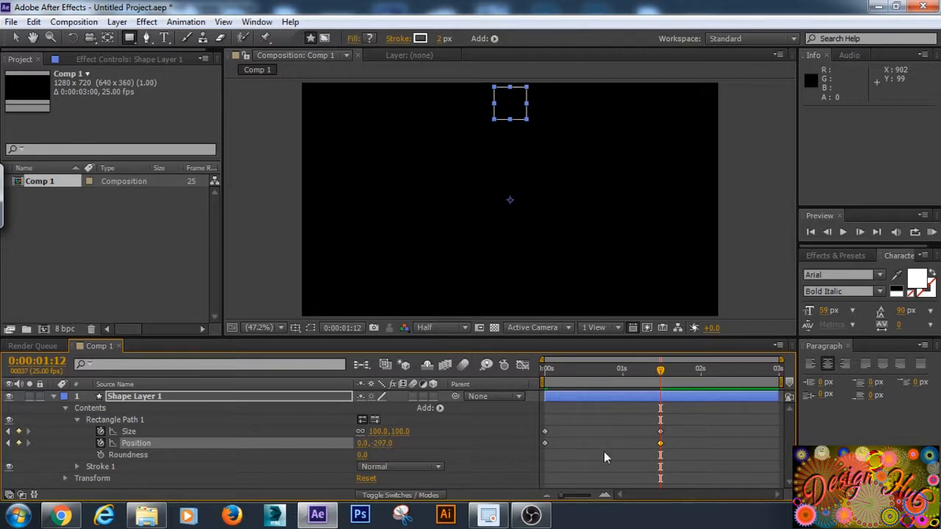
# - Add Stroke Width keyframes to the rectangle's stroke at 0:00:01:12 and 0:00:00:00
pyautogui.click(77, 466)
pyautogui.scroll(-2, 77, 469)
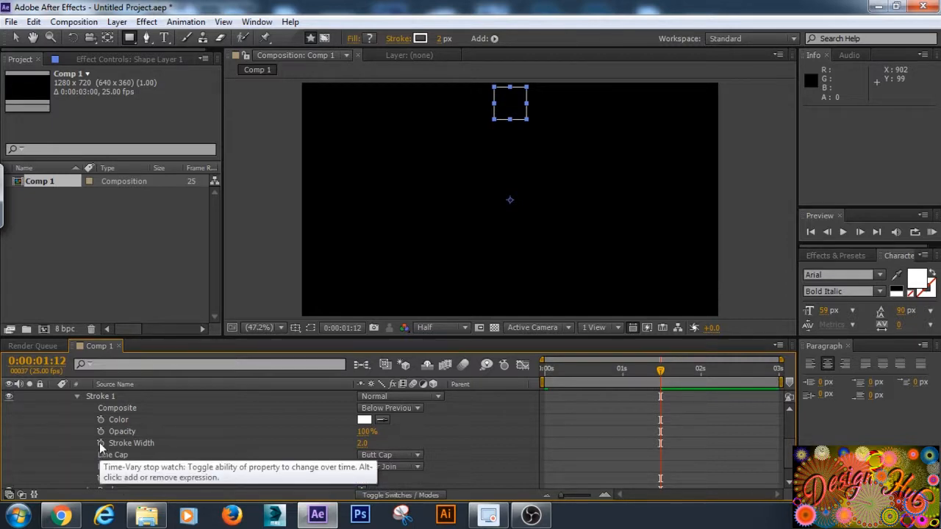
pyautogui.click(100, 443)
pyautogui.moveTo(661, 372); pyautogui.dragTo(544, 375)
pyautogui.click(19, 443)
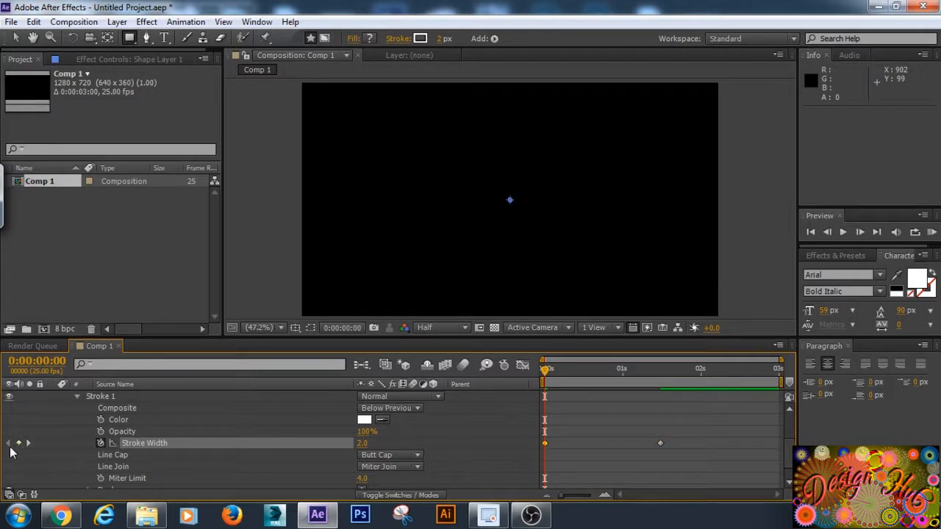
# - Set the stroke width to 10 at 0:00:00:00 and to 0 at 0:00:01:12
pyautogui.click(361, 443)
pyautogui.write('10')
pyautogui.press('Return')
pyautogui.moveTo(546, 372); pyautogui.dragTo(661, 375)
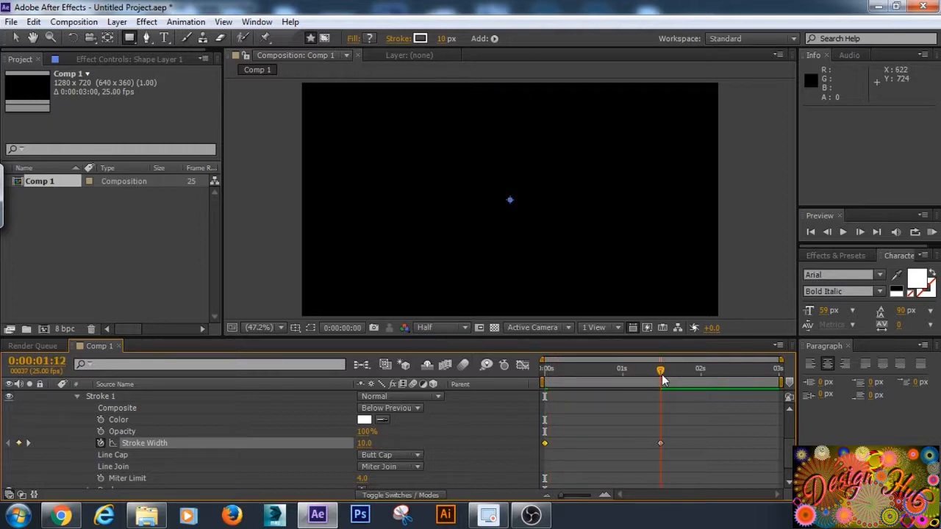
pyautogui.click(364, 443)
pyautogui.write('0')
pyautogui.press('Return')
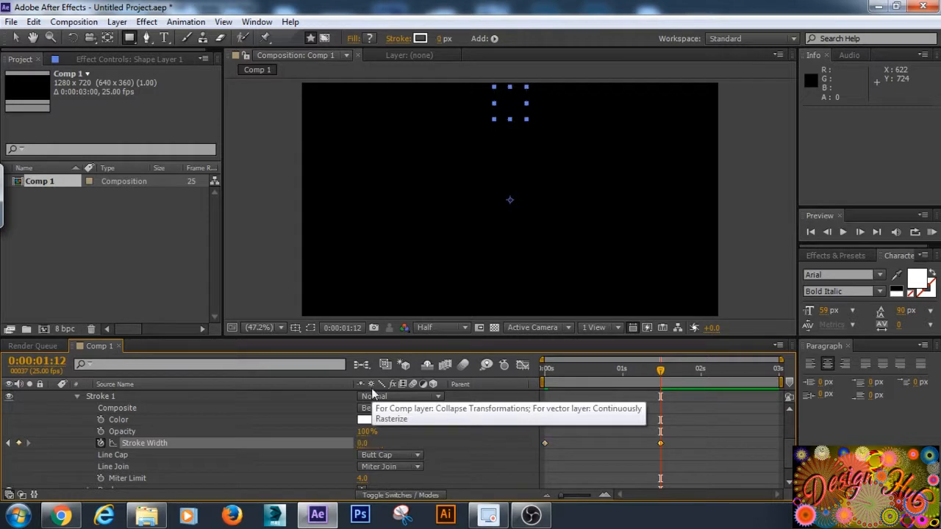
# - Preview the square's animation and shorten the work area to end at 0:00:01:17
pyautogui.press('KP_0')
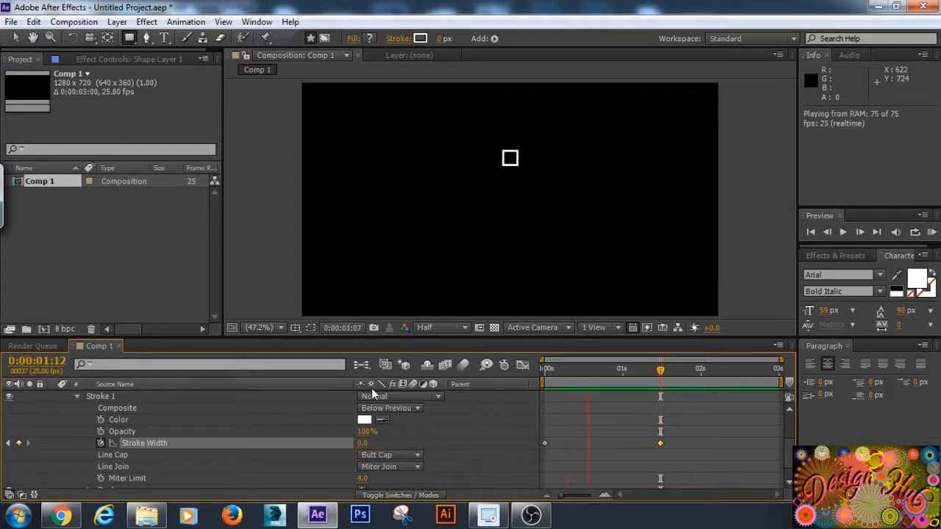
pyautogui.press('space')
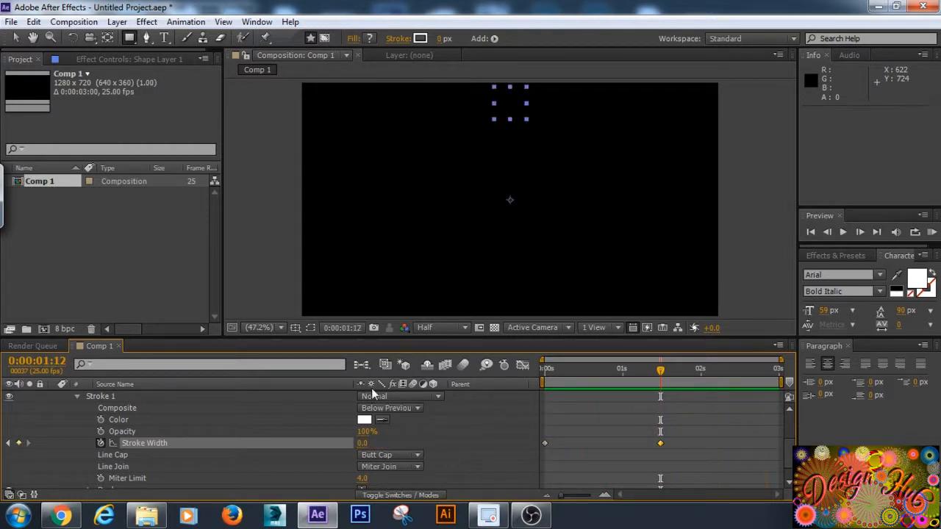
pyautogui.click(781, 383)
pyautogui.moveTo(780, 381); pyautogui.dragTo(680, 381)
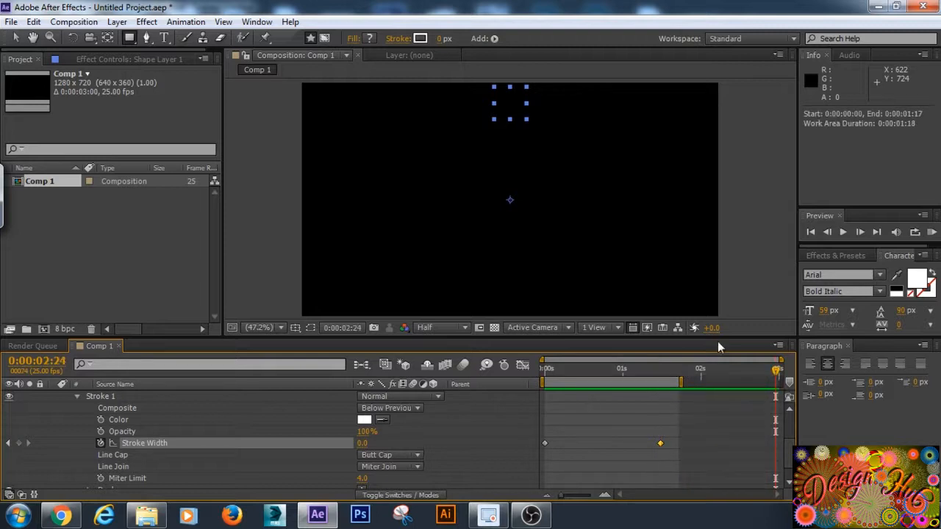
pyautogui.press('space')
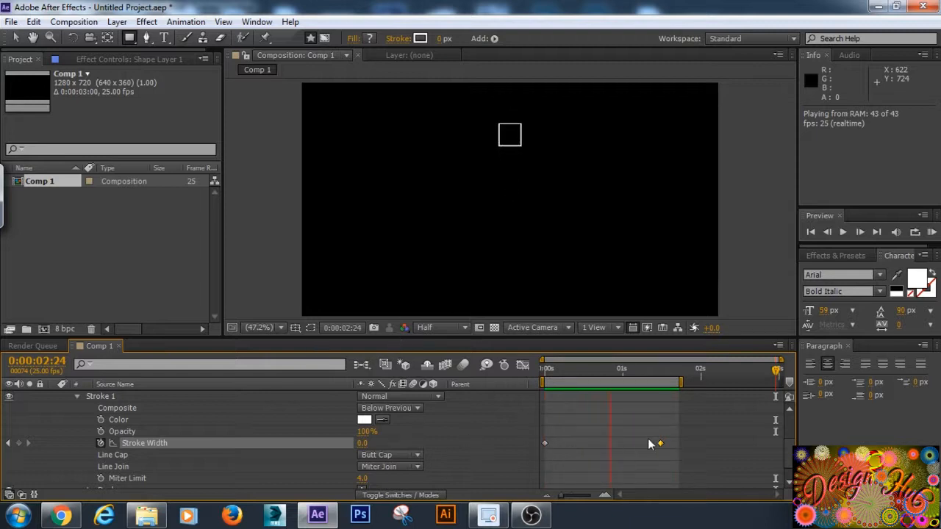
pyautogui.press('space')
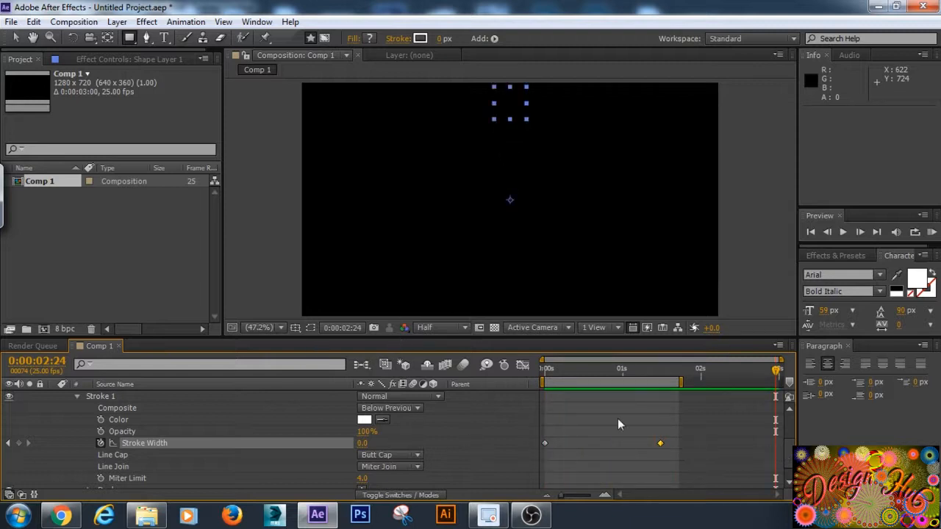
# - Change the rectangle's stroke color to bright pink
pyautogui.click(364, 422)
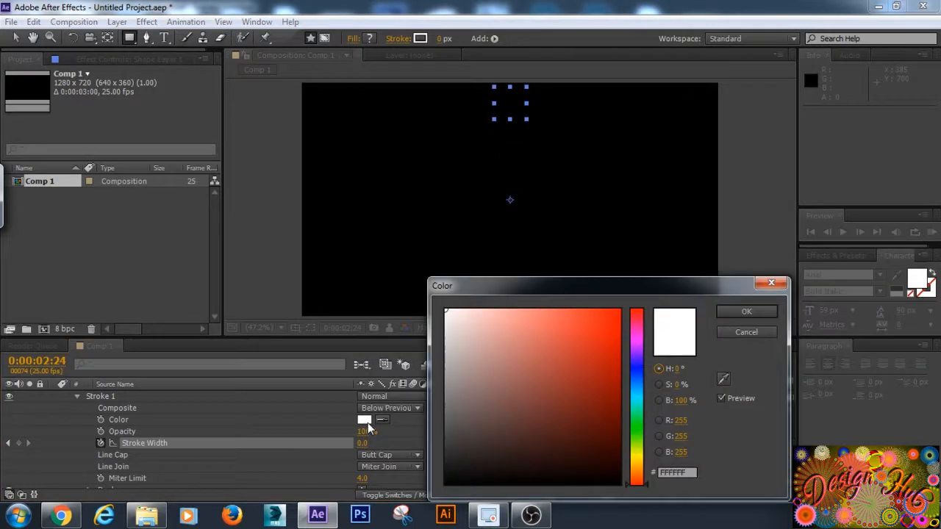
pyautogui.click(636, 334)
pyautogui.click(619, 312)
pyautogui.click(748, 310)
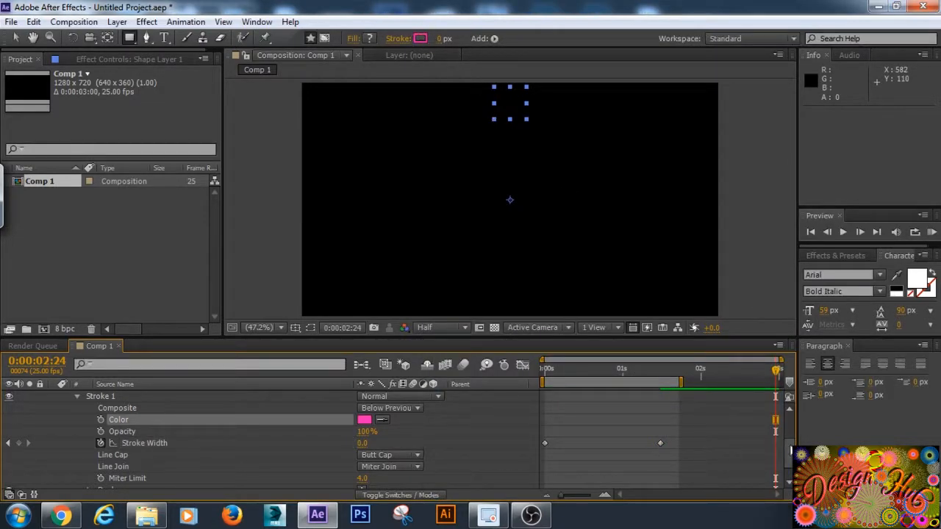
# - Show only the shape layer's animated properties and apply Easy Ease to all Size, Position and Stroke Width keyframes
pyautogui.scroll(4, 788, 452)
pyautogui.click(53, 397)
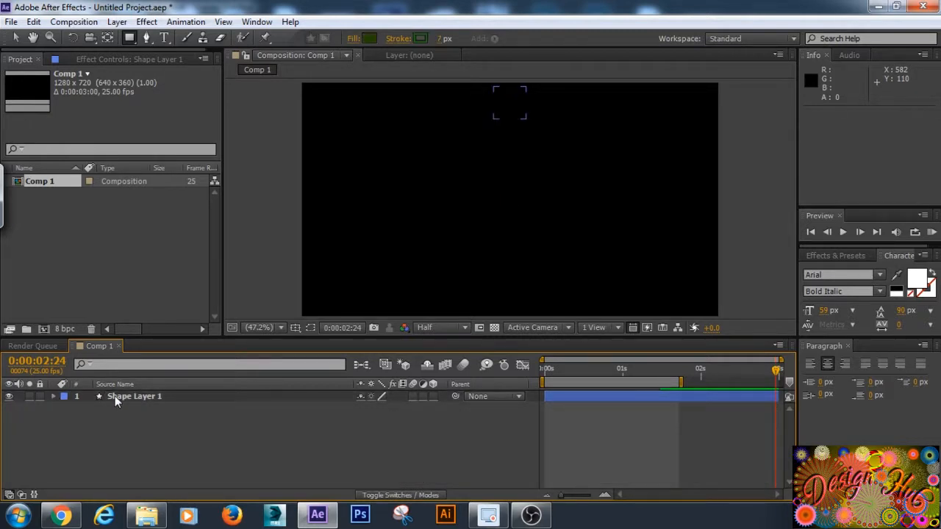
pyautogui.press('u')
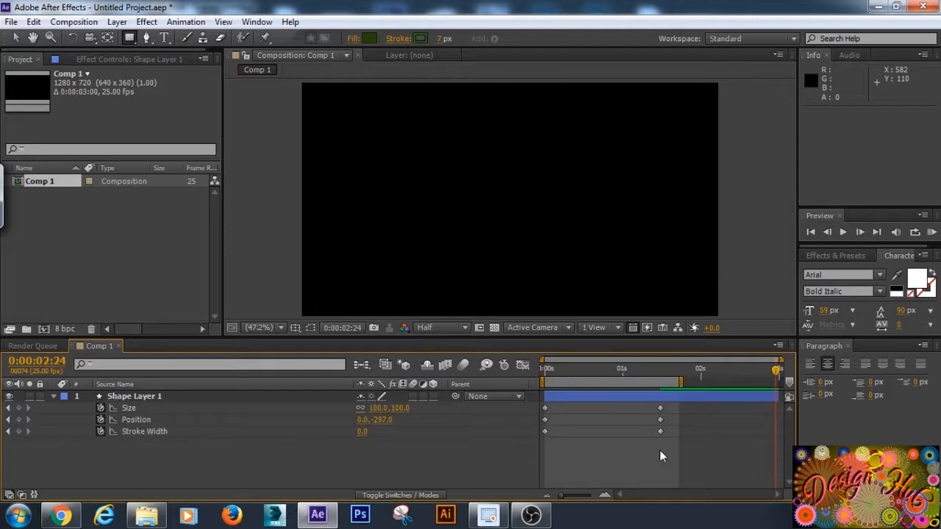
pyautogui.moveTo(682, 452); pyautogui.dragTo(555, 394)
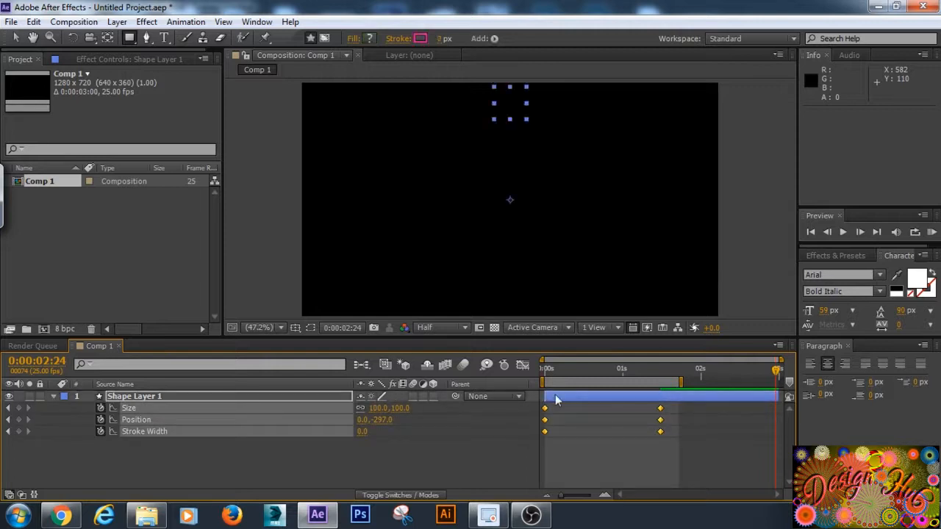
pyautogui.rightClick(545, 431)
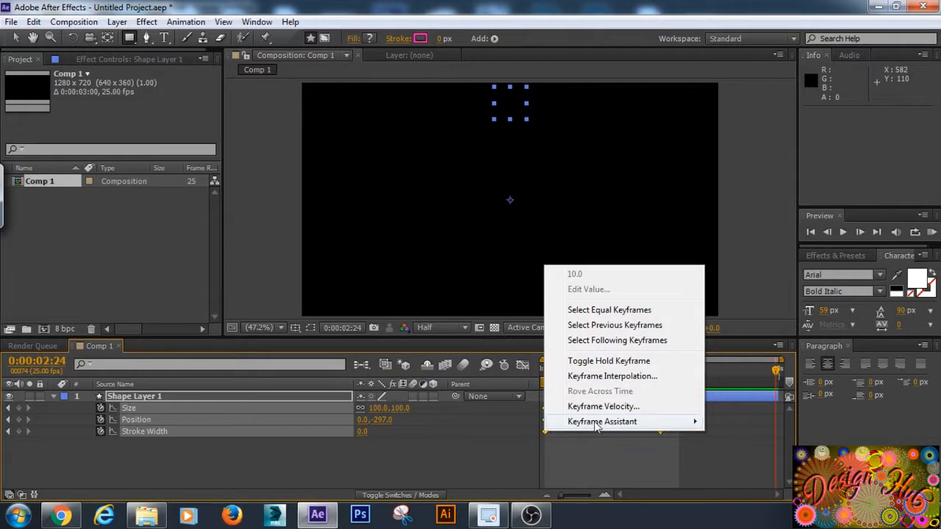
pyautogui.moveTo(598, 424)
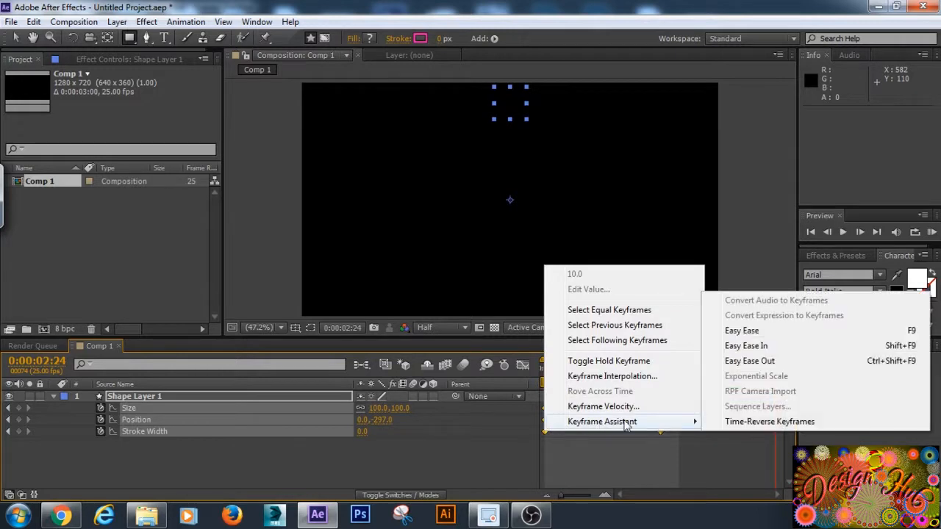
pyautogui.click(743, 332)
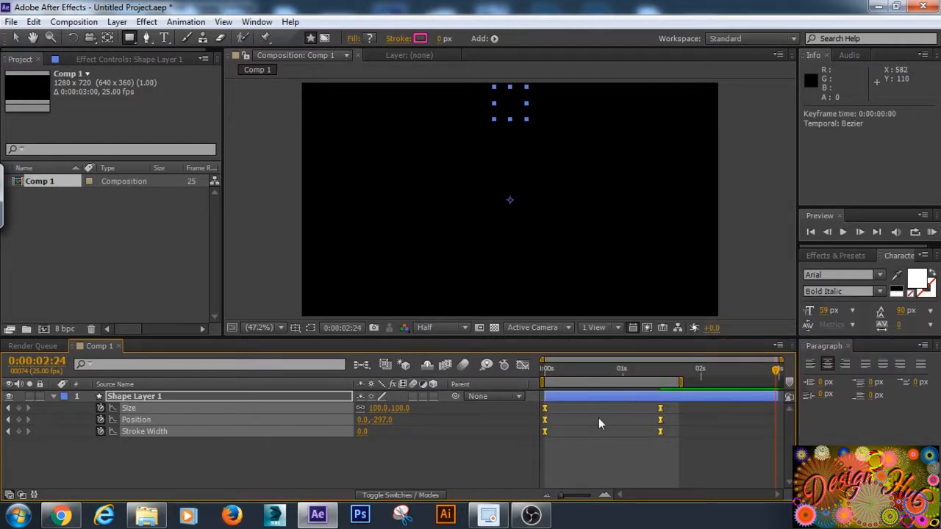
# - Reshape the Size, Position and Stroke Width speed curves to peak near the start and ease out long, and preview the motion
pyautogui.click(521, 365)
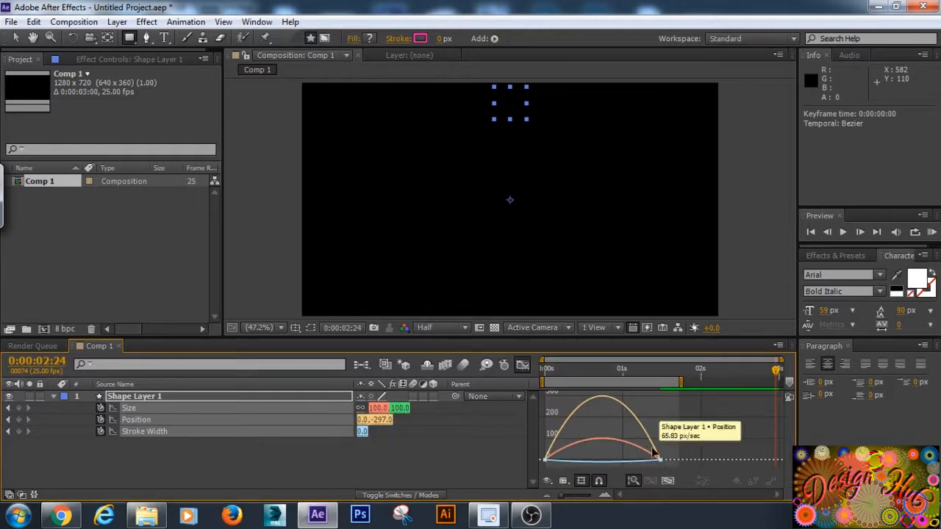
pyautogui.moveTo(660, 463); pyautogui.dragTo(553, 458)
pyautogui.click(397, 224)
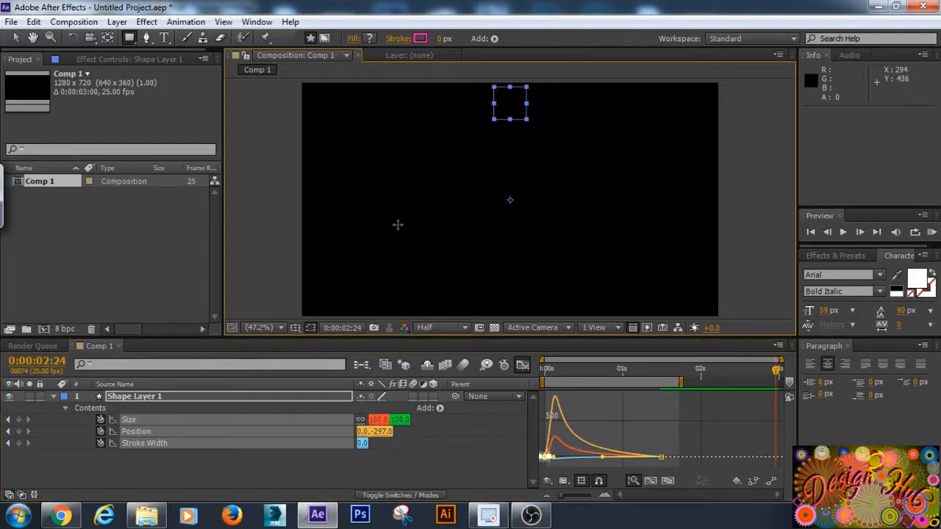
pyautogui.press('KP_0')
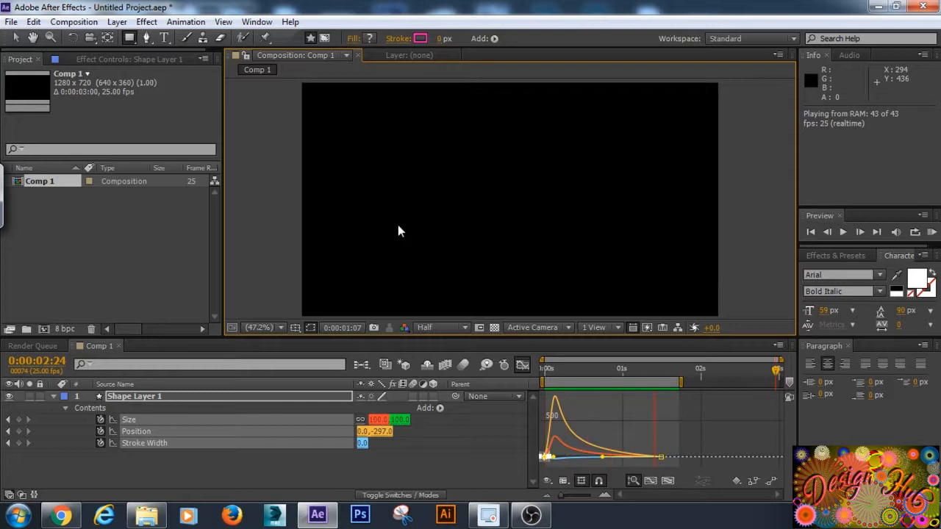
pyautogui.press('space')
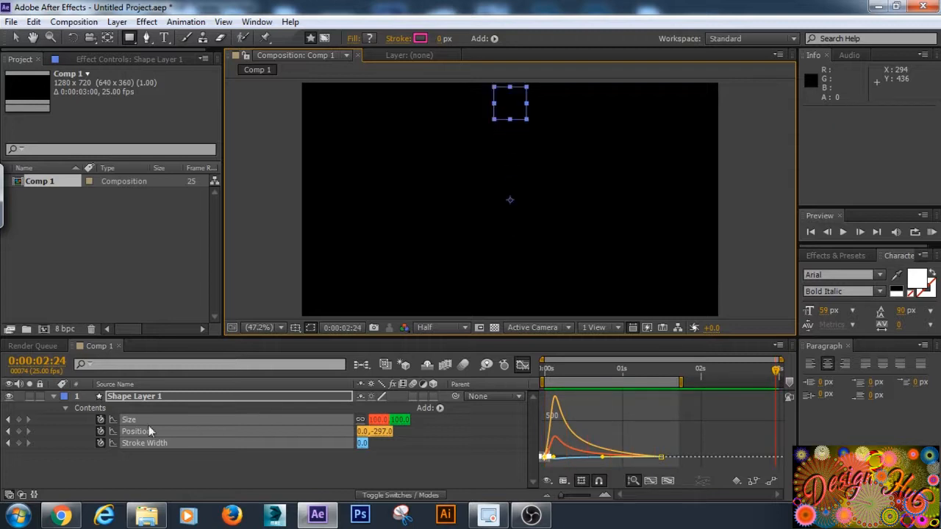
# - Add a Repeater to Shape Layer 1 and switch the timeline from the graph back to keyframes
pyautogui.click(54, 397)
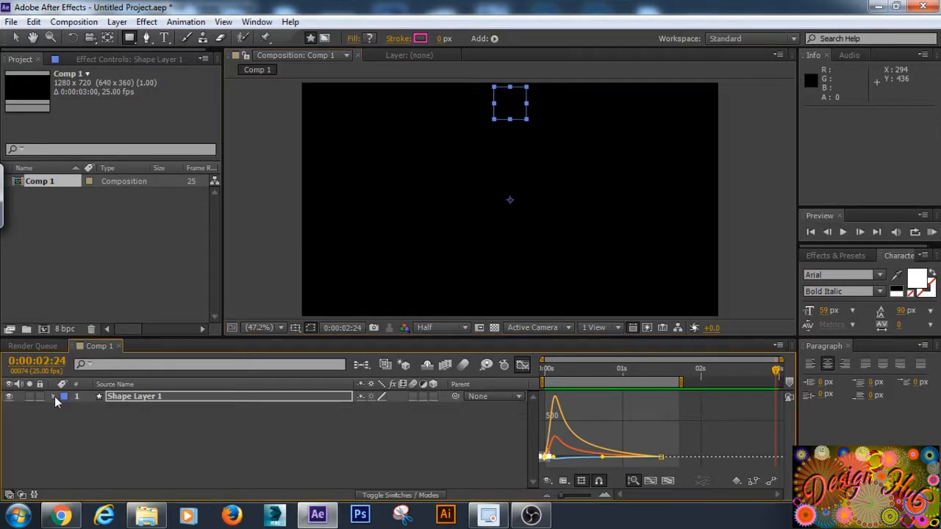
pyautogui.click(209, 398)
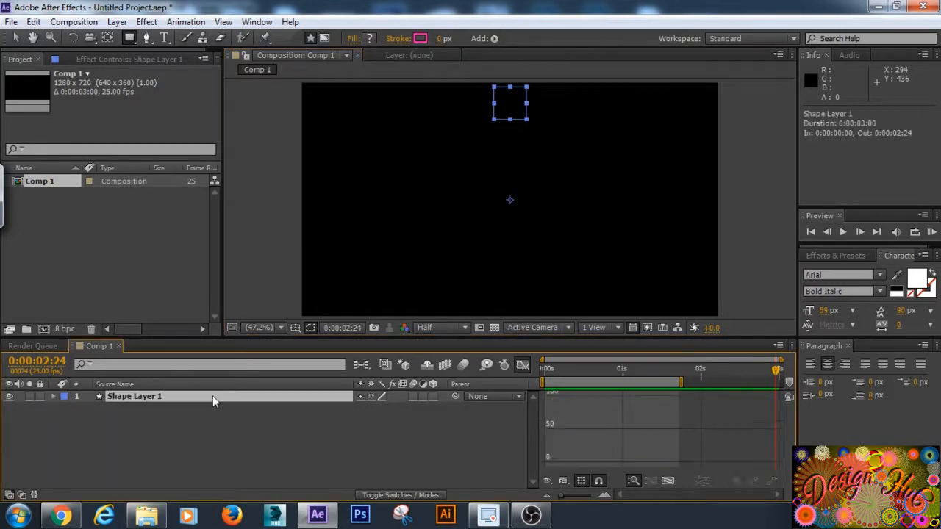
pyautogui.click(495, 40)
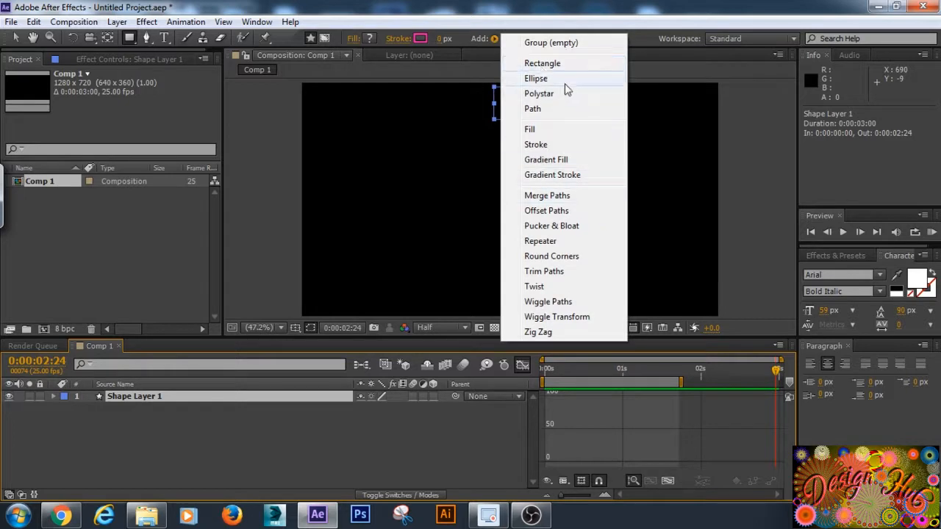
pyautogui.click(559, 243)
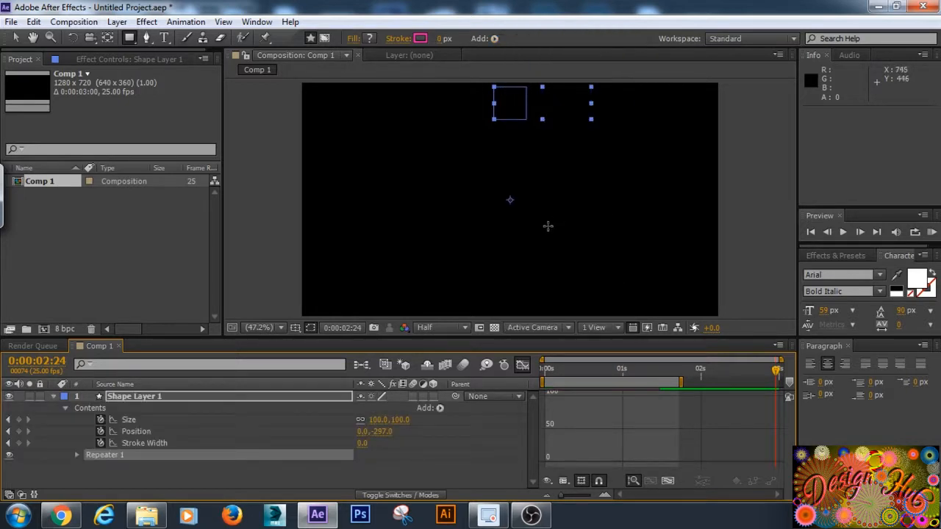
pyautogui.click(522, 366)
# - With the current time at 0:00:01:01, set the repeater's Copies to 10
pyautogui.click(77, 455)
pyautogui.scroll(-1, 78, 455)
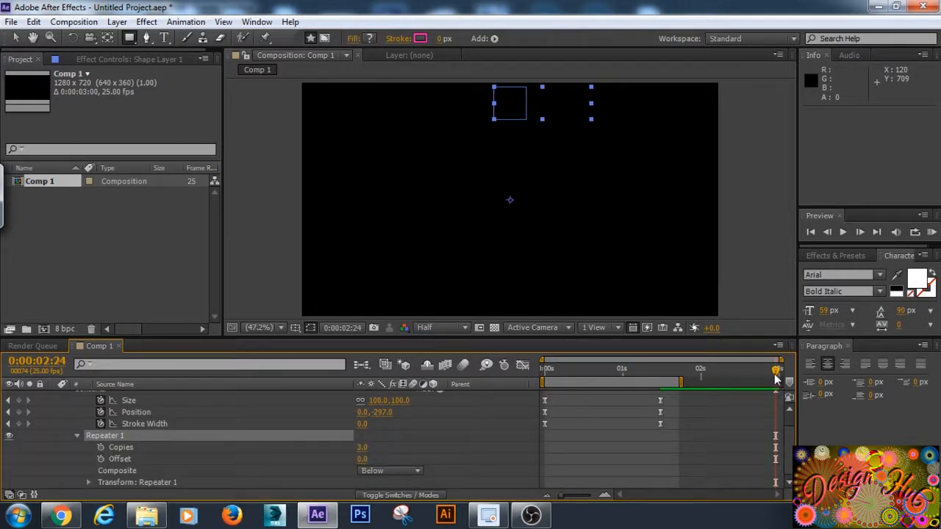
pyautogui.moveTo(776, 370); pyautogui.dragTo(626, 371)
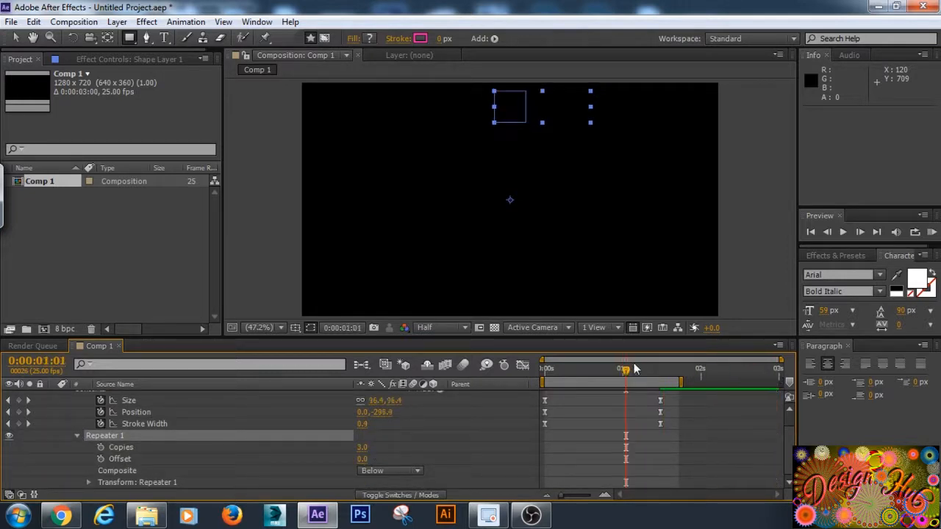
pyautogui.click(361, 447)
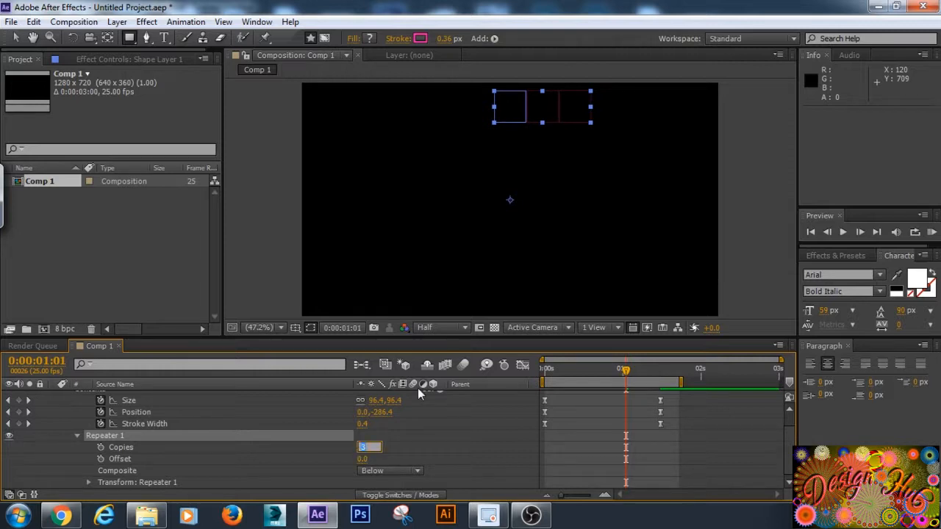
pyautogui.write('10')
pyautogui.press('Return')
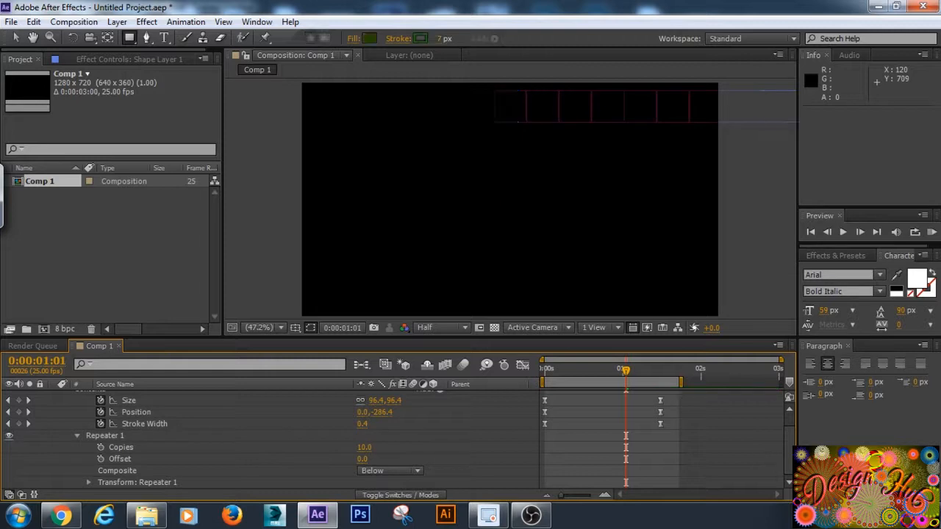
# - Set the horizontal Position in the repeater's transform to 0 so the copies share one origin
pyautogui.click(88, 483)
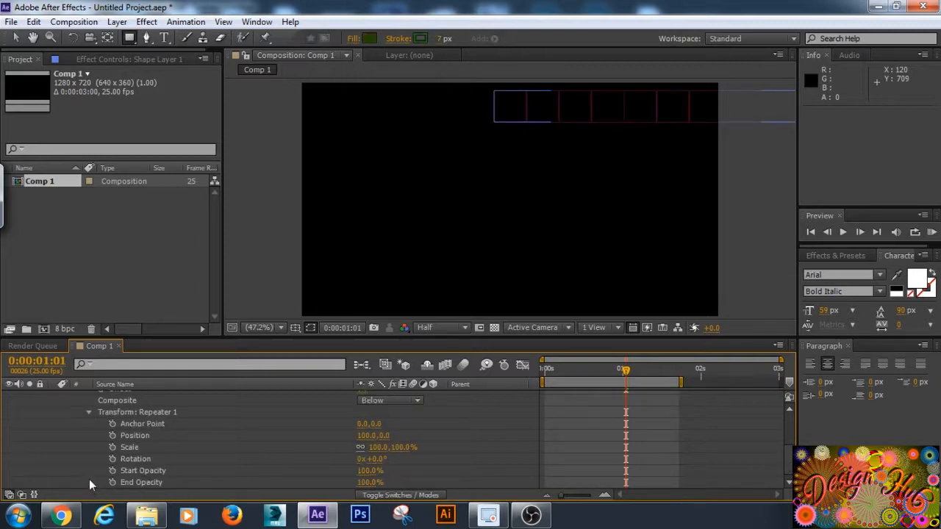
pyautogui.click(366, 436)
pyautogui.write('0')
pyautogui.press('Return')
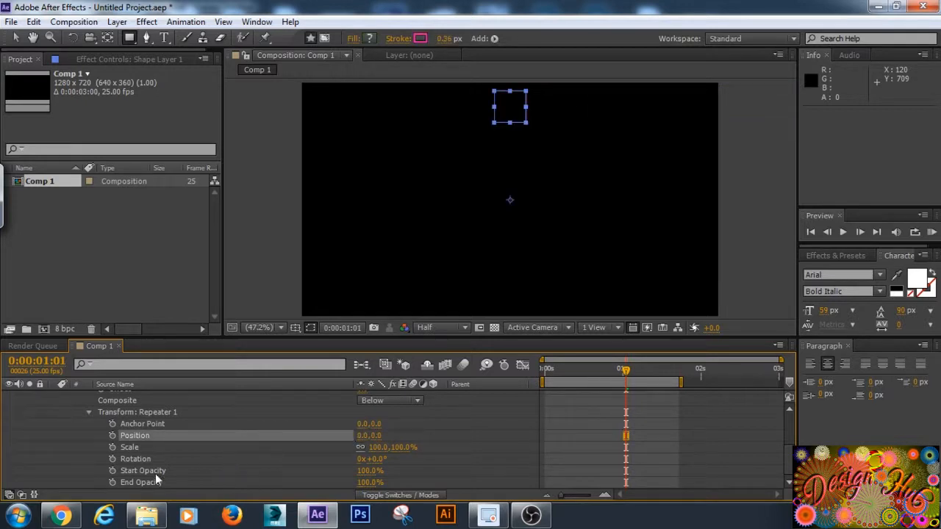
# - Set the repeater's Rotation to 360/10 degrees to spread the squares evenly in a circle, and preview the animation
pyautogui.click(376, 459)
pyautogui.write('360')
pyautogui.write('/10')
pyautogui.press('Return')
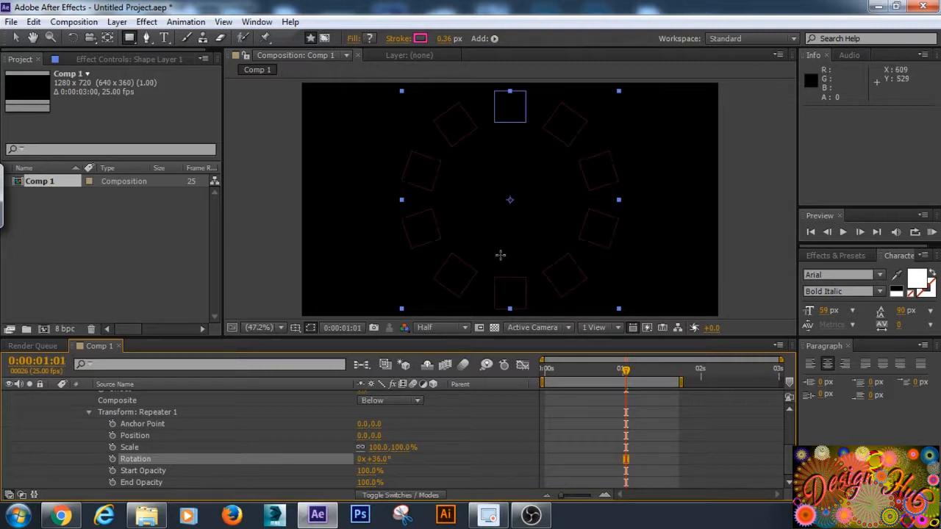
pyautogui.press('KP_0')
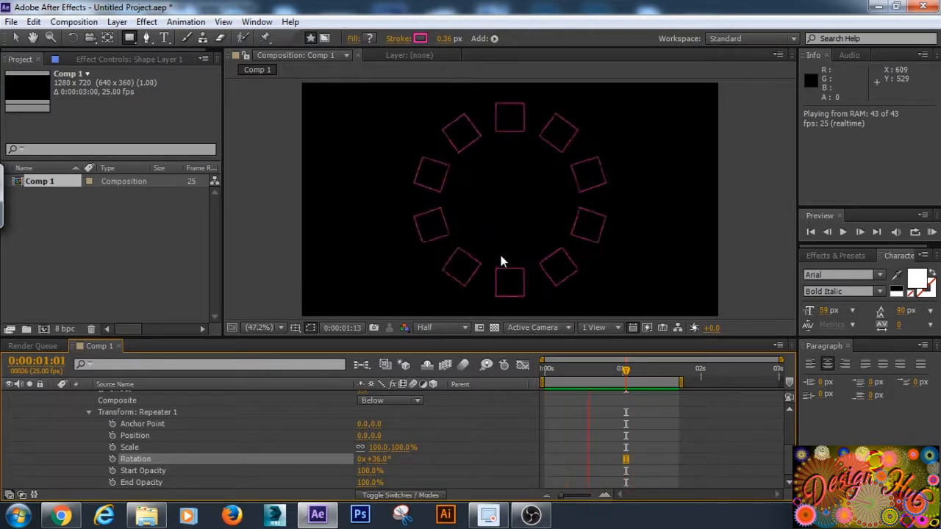
pyautogui.press('space')
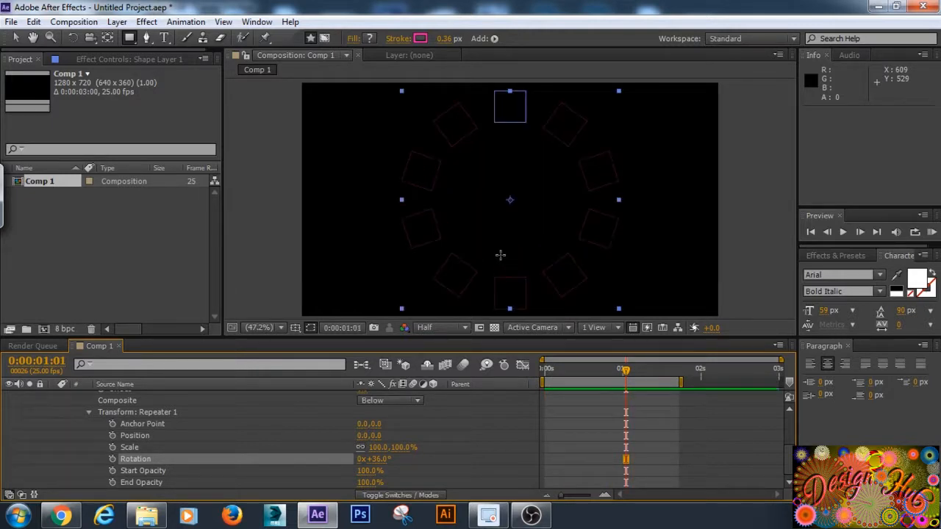
# - Collapse Shape Layer 1 and duplicate it
pyautogui.moveTo(789, 458); pyautogui.dragTo(794, 398)
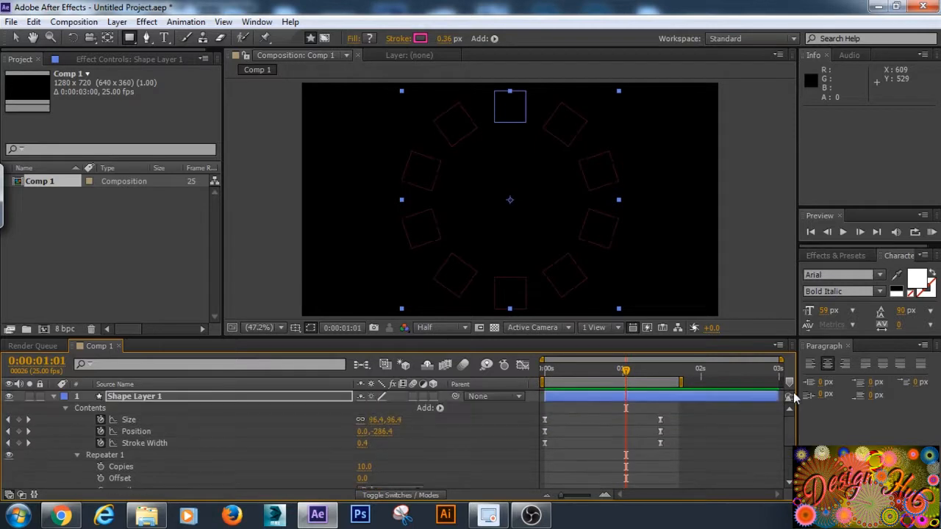
pyautogui.click(53, 396)
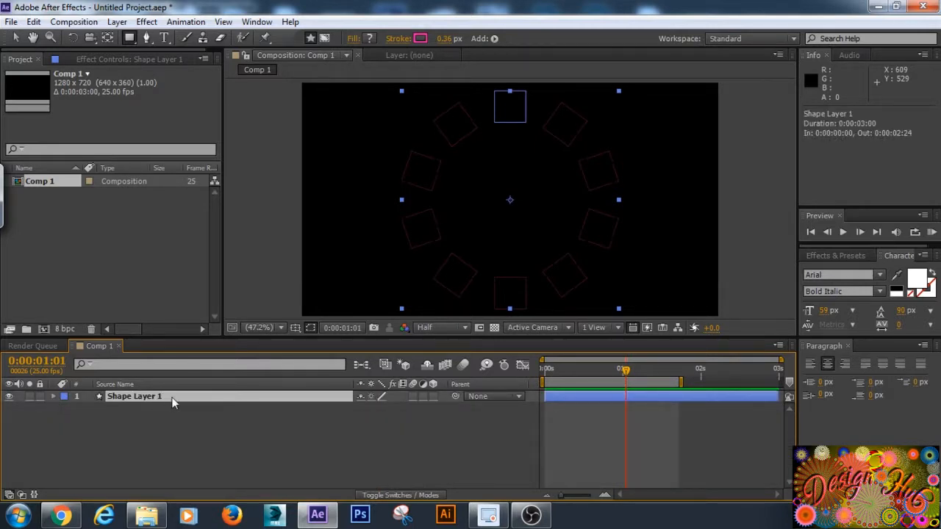
pyautogui.hotkey('ctrl', 'd')
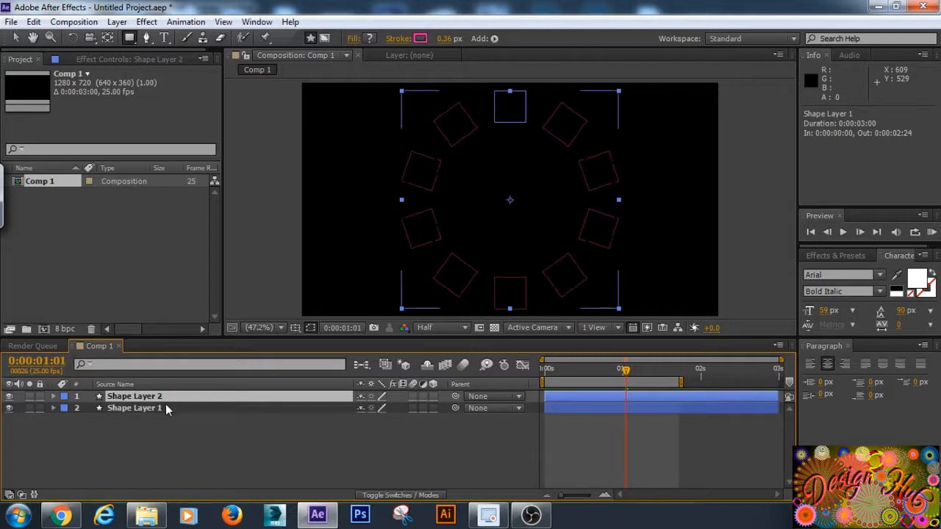
# - Increase the Roundness of Shape Layer 2's rectangle path until its squares turn into circles, and collapse the layer
pyautogui.click(54, 398)
pyautogui.click(53, 398)
pyautogui.click(53, 397)
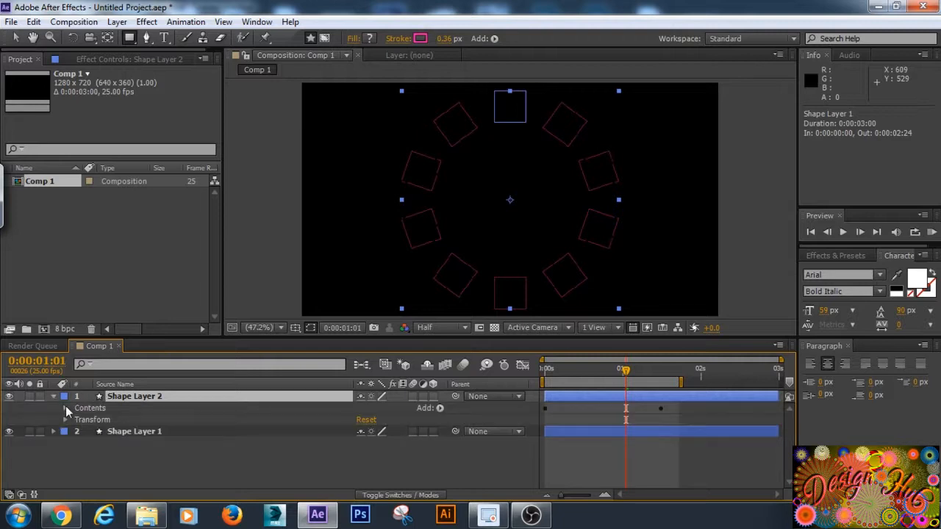
pyautogui.click(65, 408)
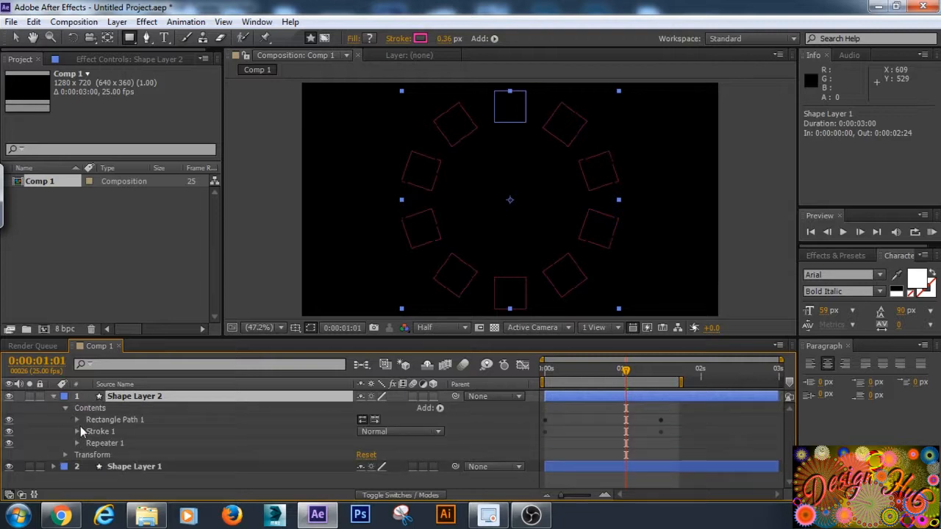
pyautogui.click(77, 419)
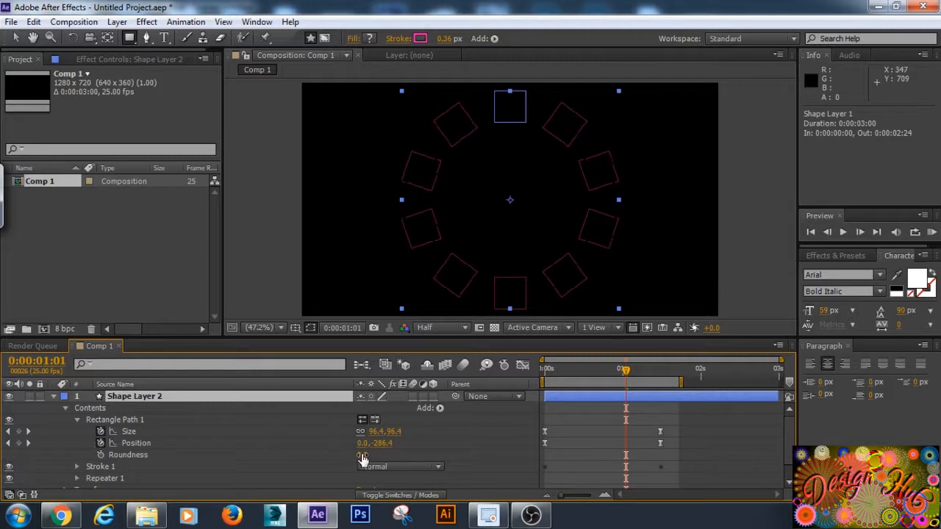
pyautogui.moveTo(363, 457)
pyautogui.mouseDown()
pyautogui.moveTo(378, 454)
pyautogui.moveTo(368, 462)
pyautogui.mouseUp()
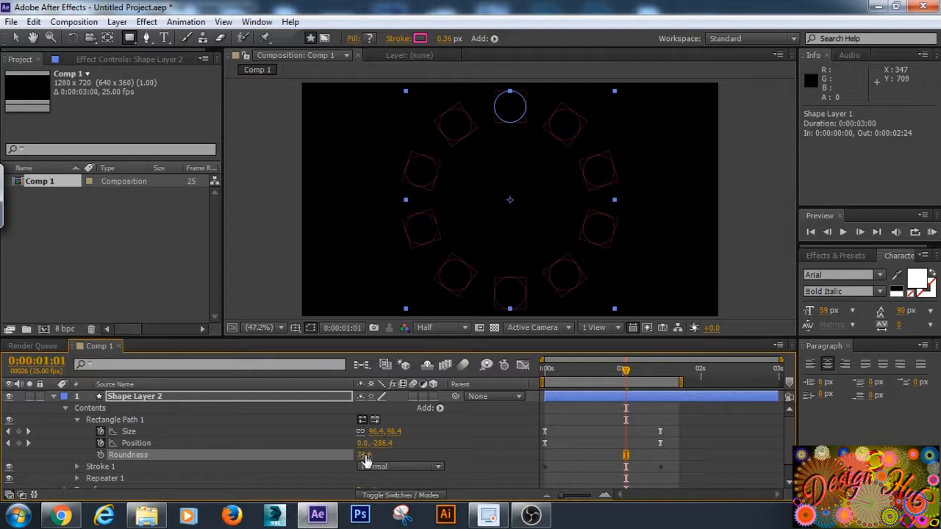
pyautogui.click(366, 455)
pyautogui.click(53, 396)
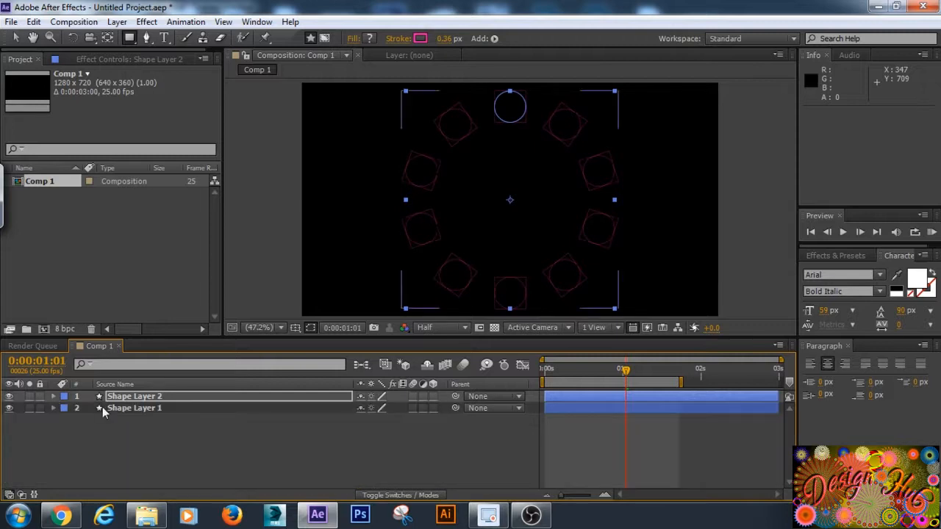
# - Shift Shape Layer 2 to start at 0:00:00:04, move the current time to 0:00:00:06 and preview both layers
pyautogui.click(587, 398)
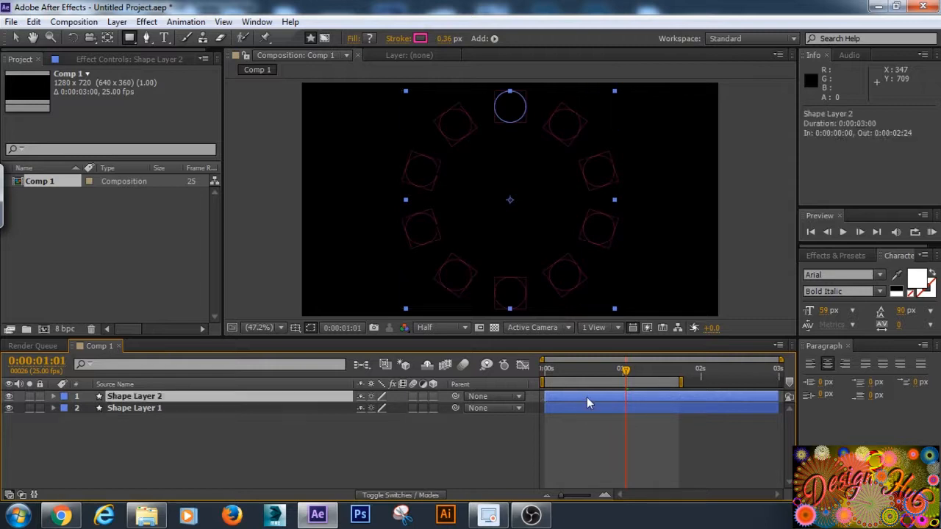
pyautogui.moveTo(623, 377); pyautogui.dragTo(577, 394)
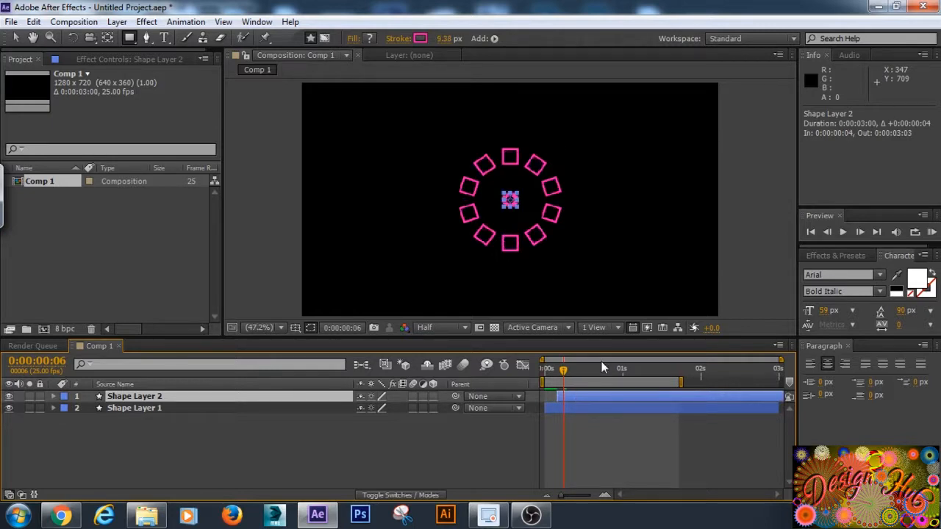
pyautogui.press('KP_0')
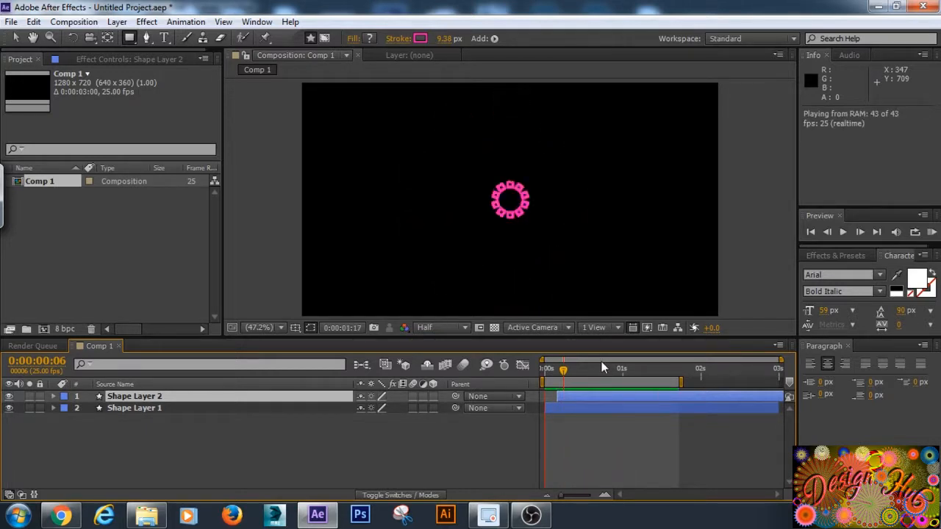
pyautogui.press('space')
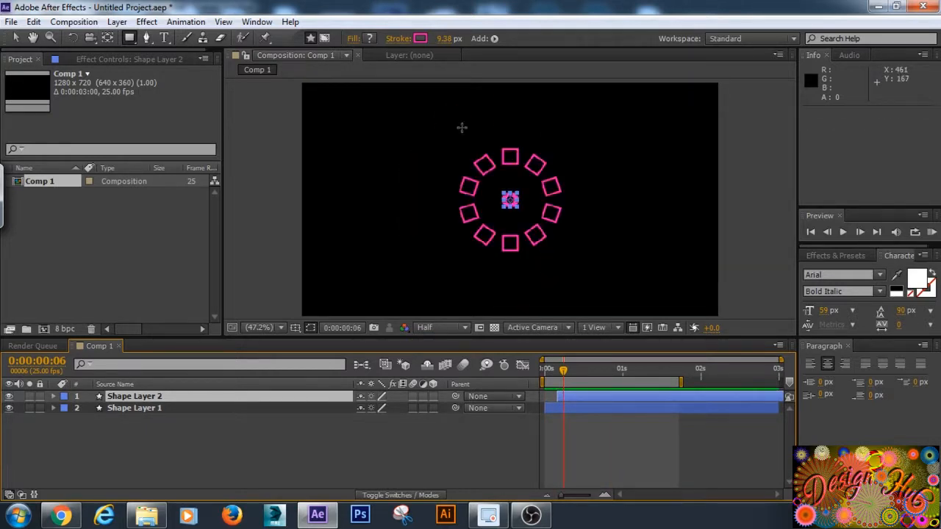
# - Change Shape Layer 2's stroke color to cyan 00FFEA and preview the two-colour burst
pyautogui.click(422, 40)
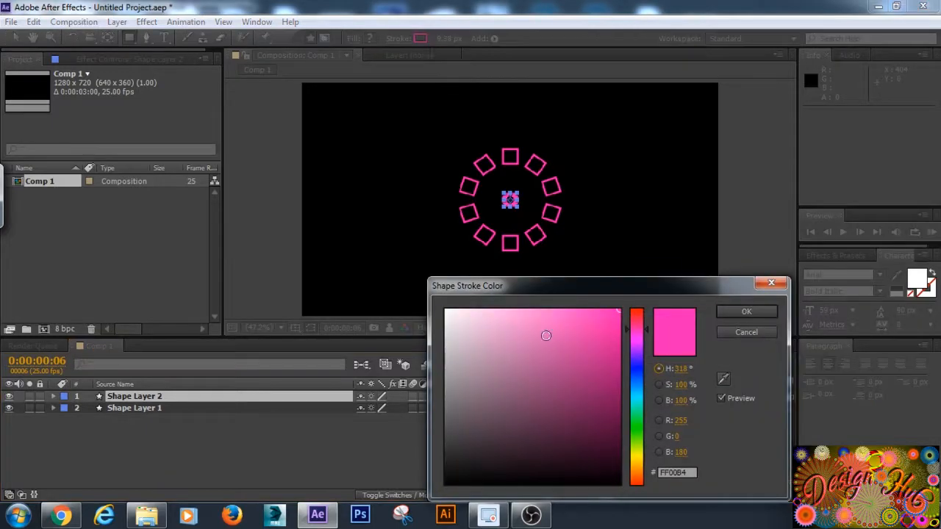
pyautogui.click(637, 399)
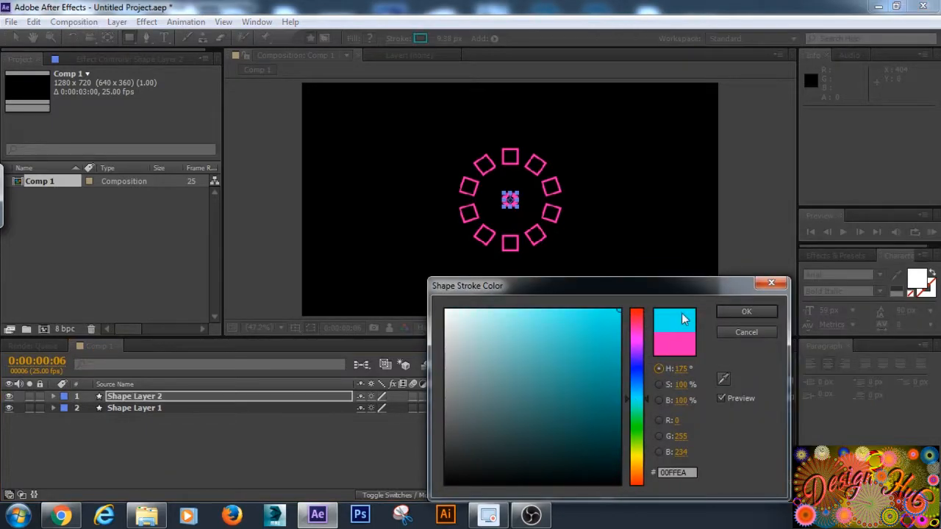
pyautogui.click(747, 311)
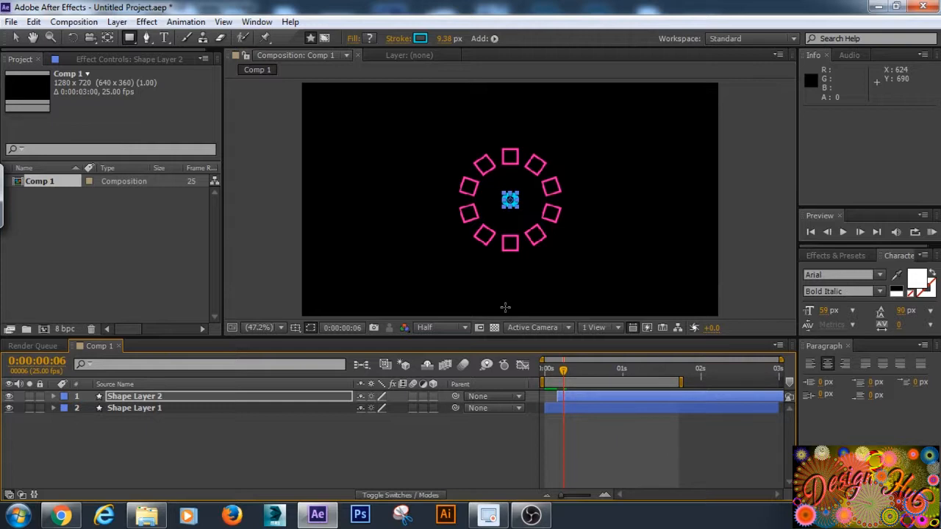
pyautogui.press('space')
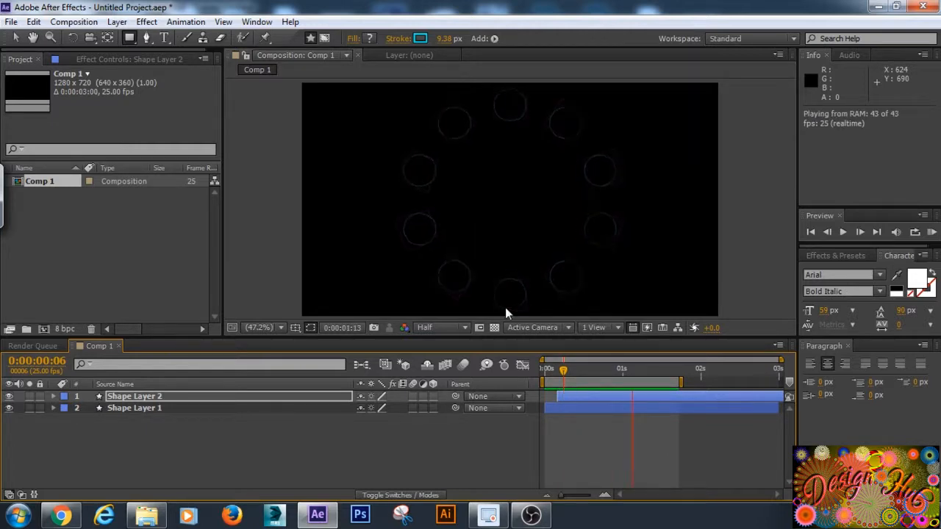
pyautogui.press('space')
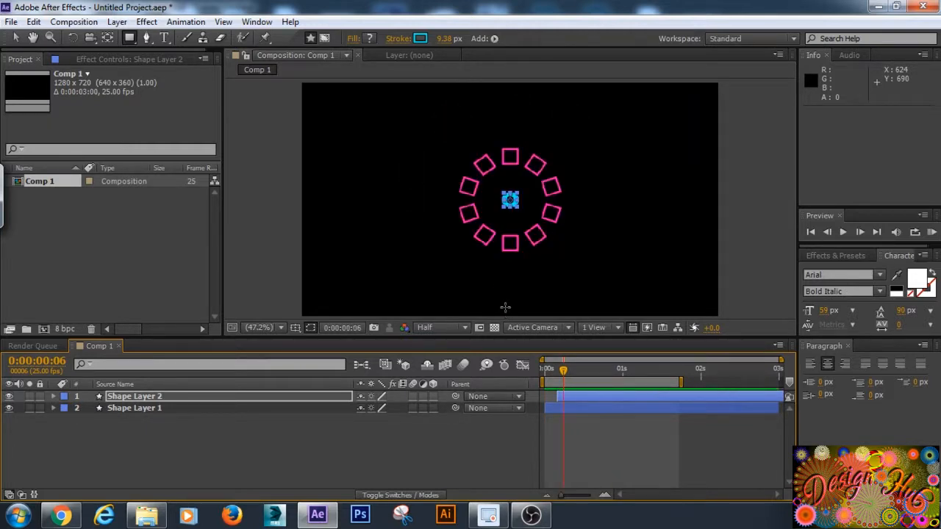
# - Reduce Shape Layer 2's scale to 80%, preview the burst and collapse the layer
pyautogui.click(183, 396)
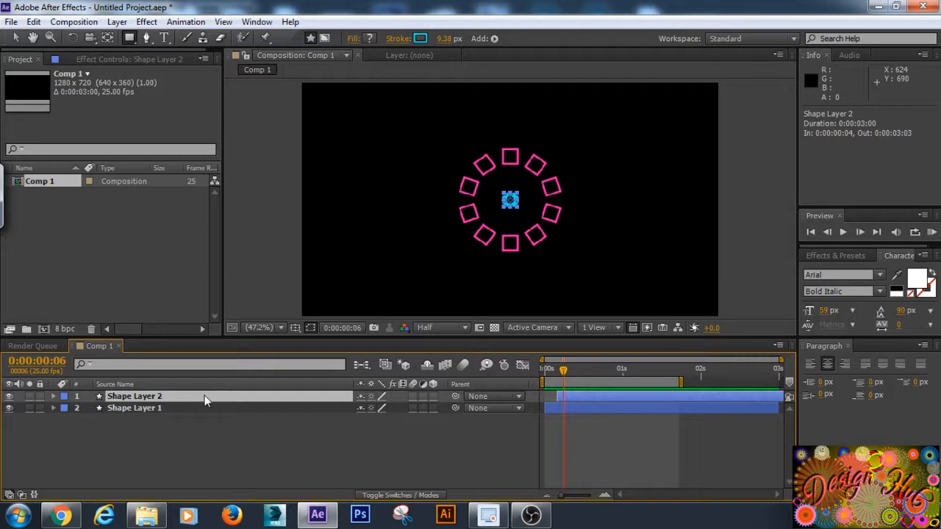
pyautogui.press('s')
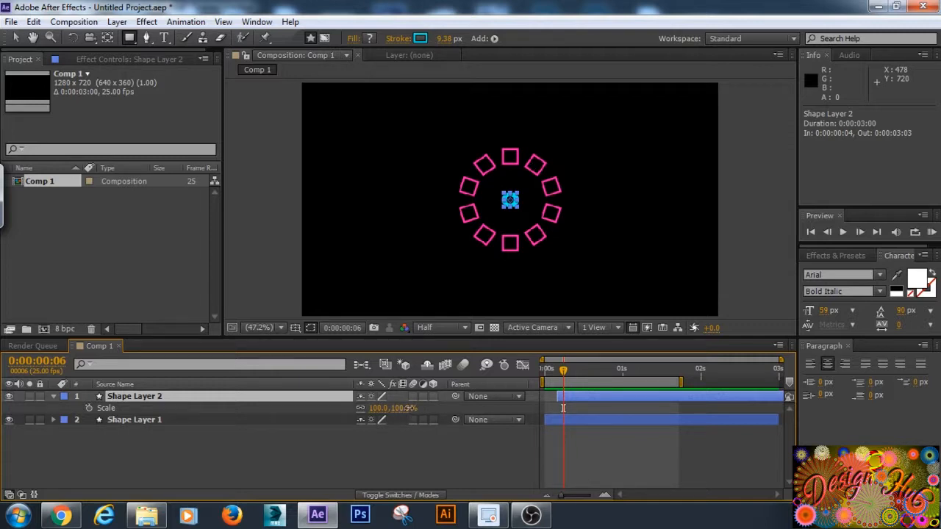
pyautogui.moveTo(405, 409); pyautogui.dragTo(404, 397)
pyautogui.press('space')
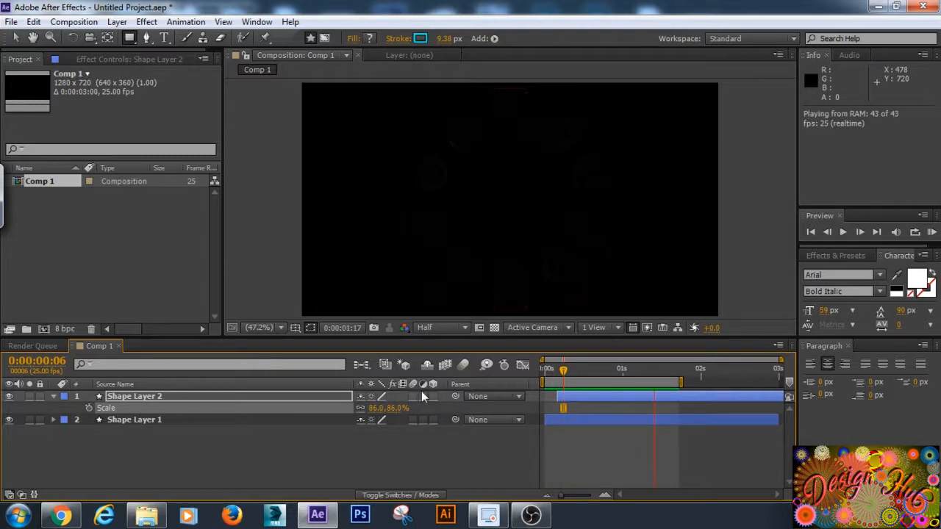
pyautogui.press('space')
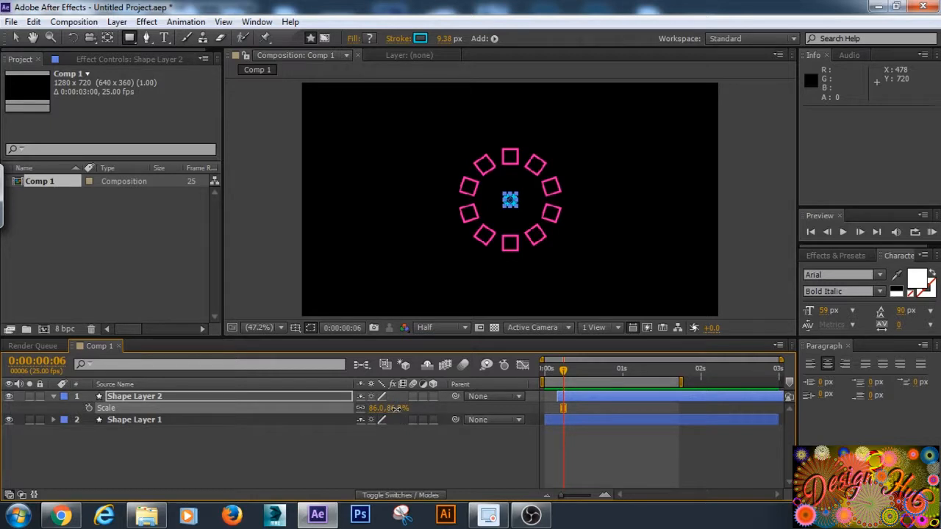
pyautogui.click(392, 409)
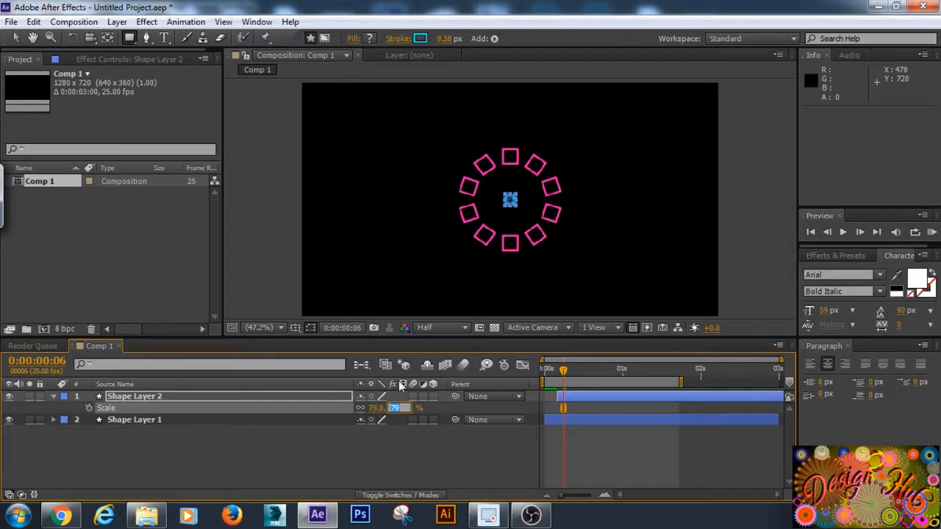
pyautogui.write('80')
pyautogui.press('Return')
pyautogui.press('space')
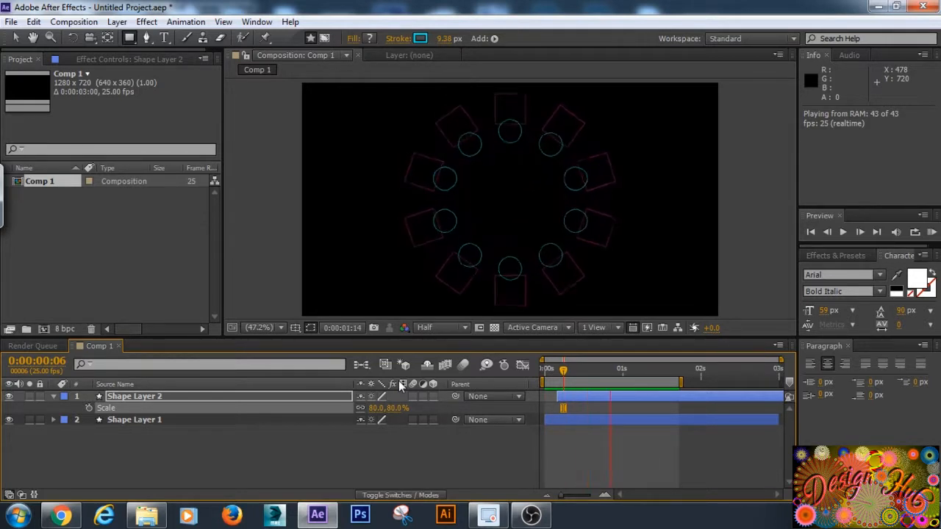
pyautogui.press('space')
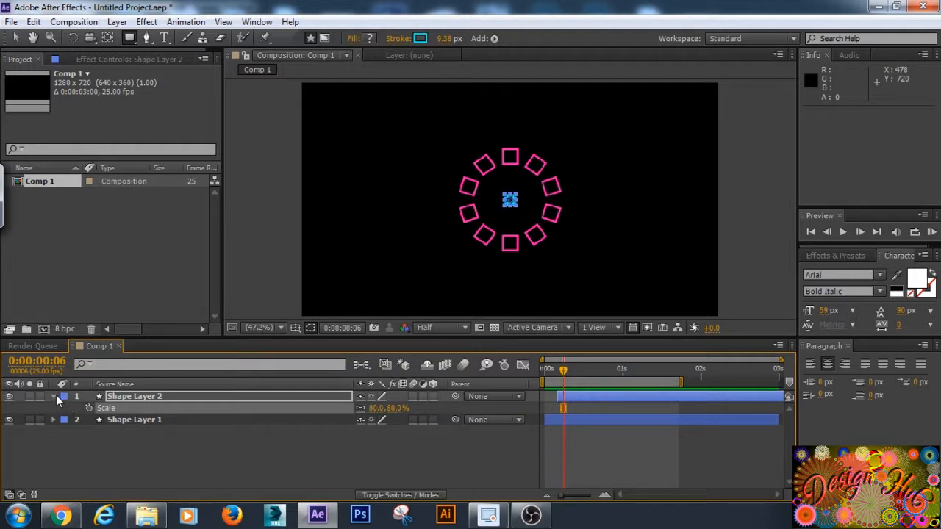
pyautogui.click(52, 397)
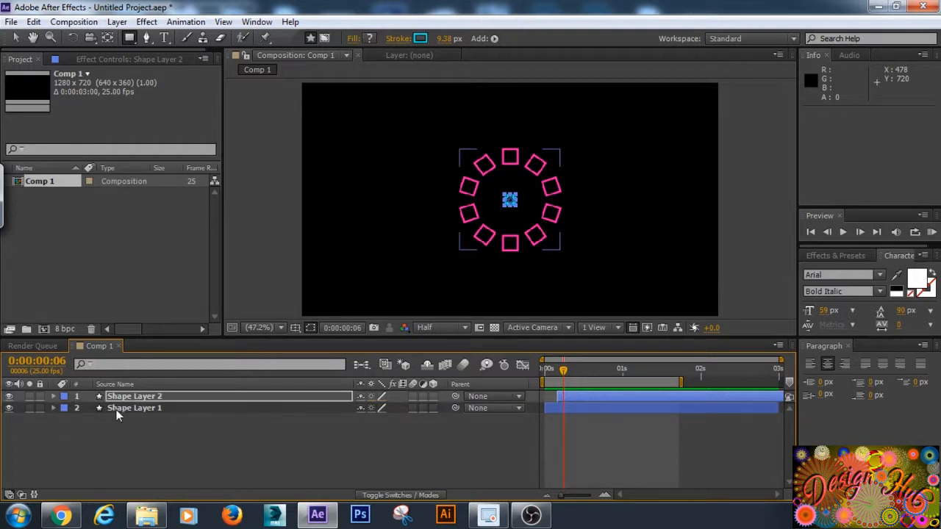
# - Duplicate Shape Layer 1 and Shape Layer 2 together and clear the selection
pyautogui.click(116, 409)
pyautogui.click(174, 396)
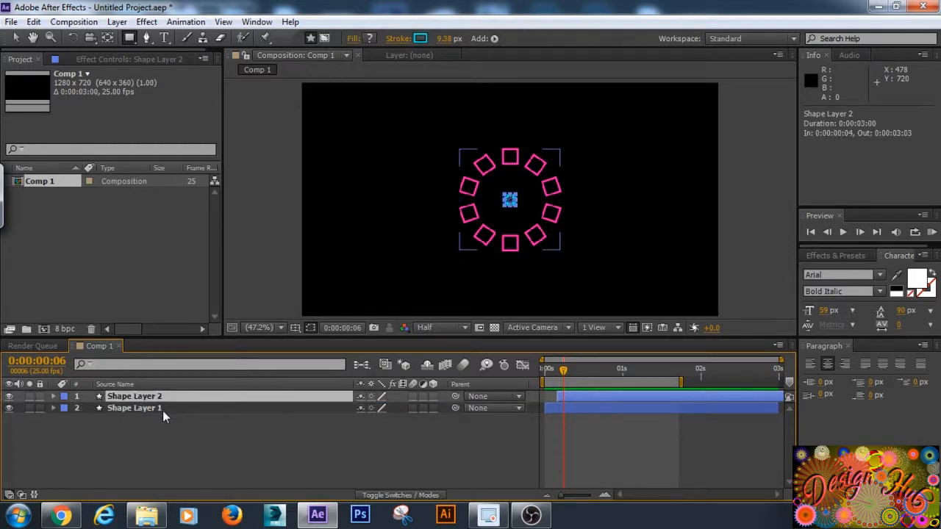
pyautogui.keyDown('shift'); pyautogui.click(162, 410); pyautogui.keyUp('shift')
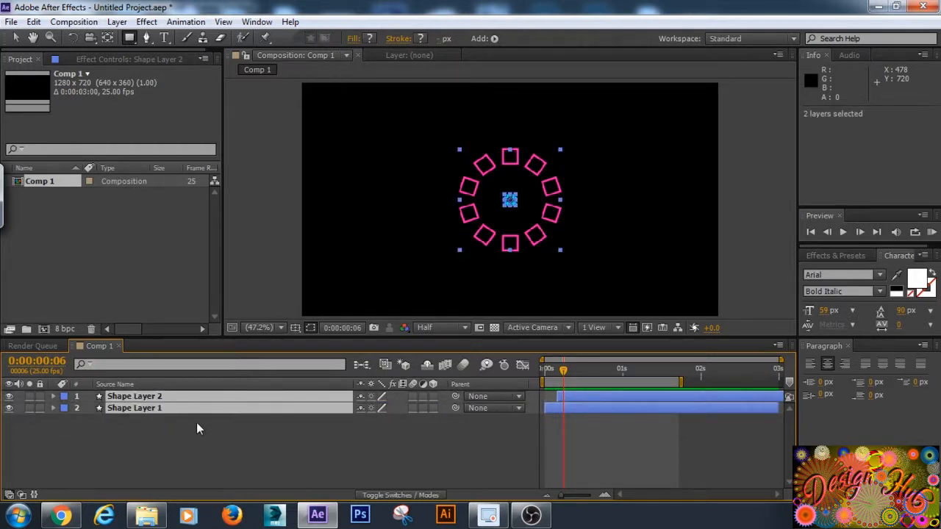
pyautogui.hotkey('ctrl', 'd')
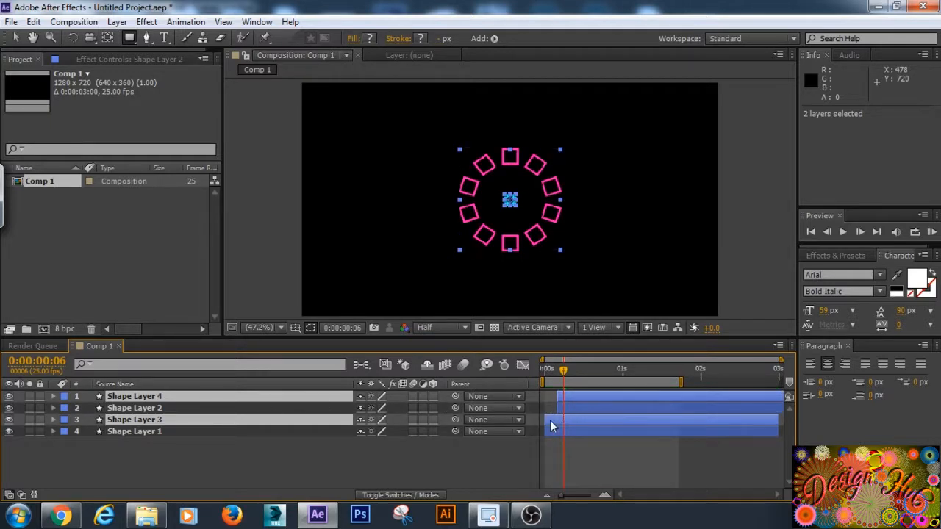
pyautogui.click(187, 462)
# - Change Shape Layer 3's stroke color to yellow E4FF00
pyautogui.click(166, 419)
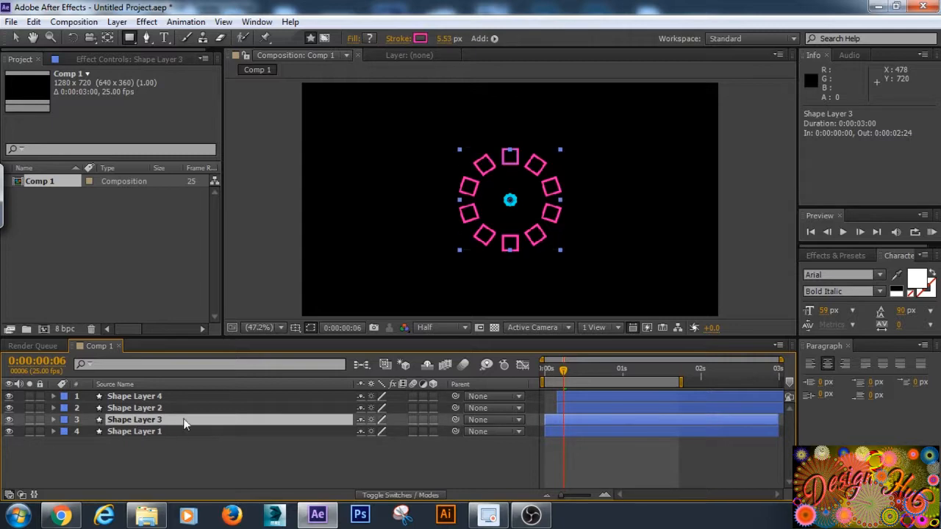
pyautogui.click(421, 38)
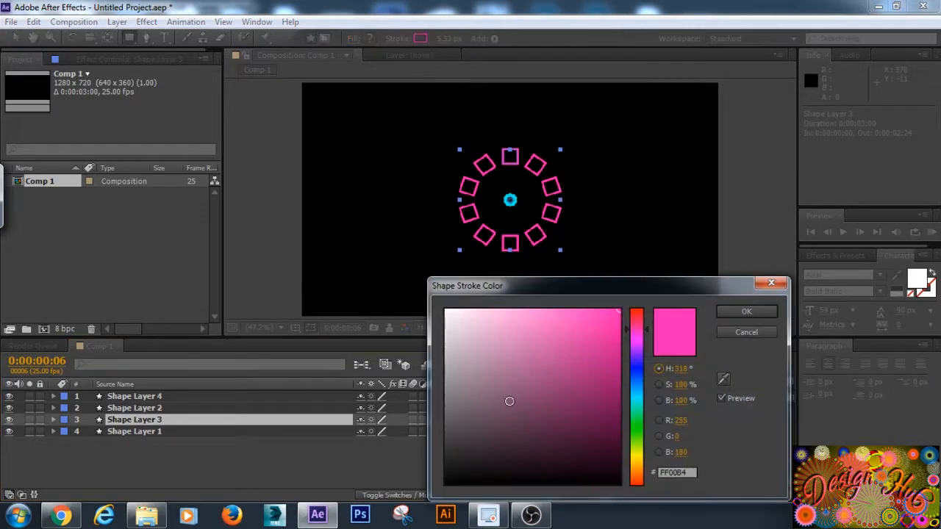
pyautogui.click(639, 457)
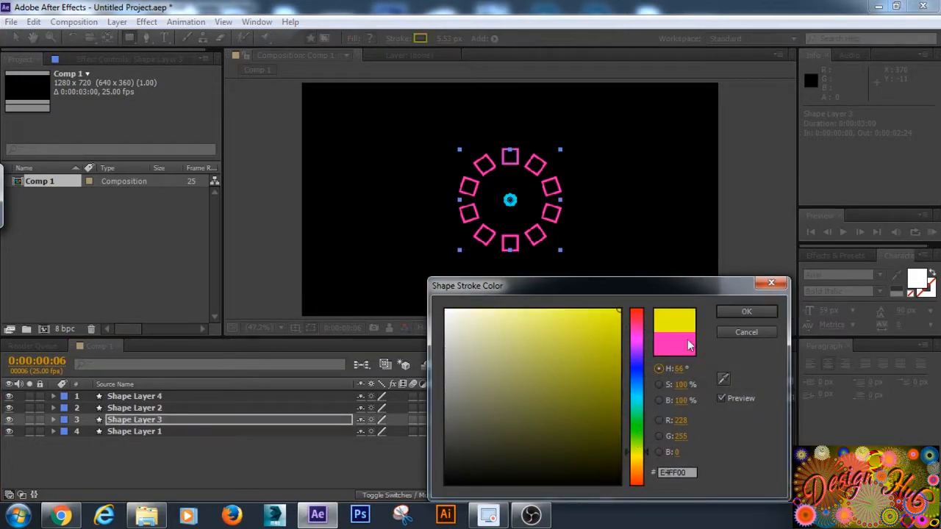
pyautogui.click(744, 312)
# - Change Shape Layer 4's stroke color from cyan to a dark green
pyautogui.click(200, 395)
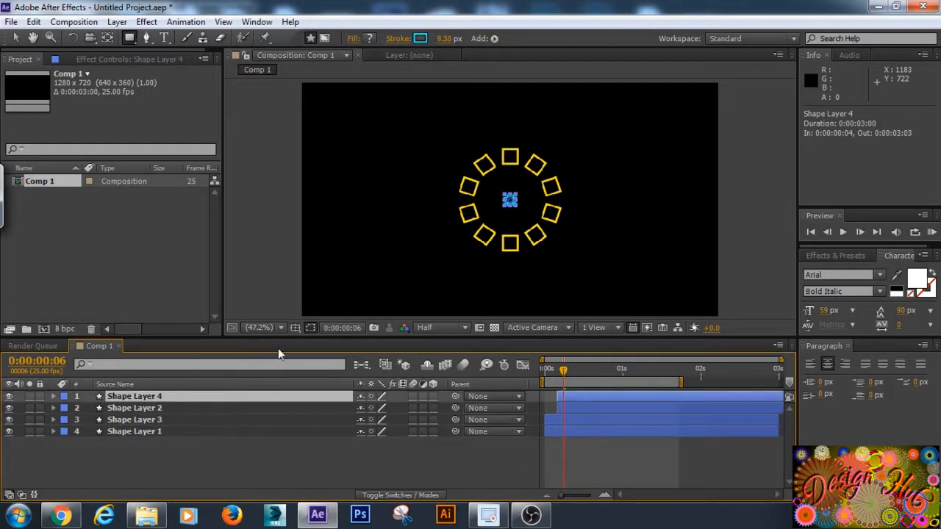
pyautogui.click(420, 38)
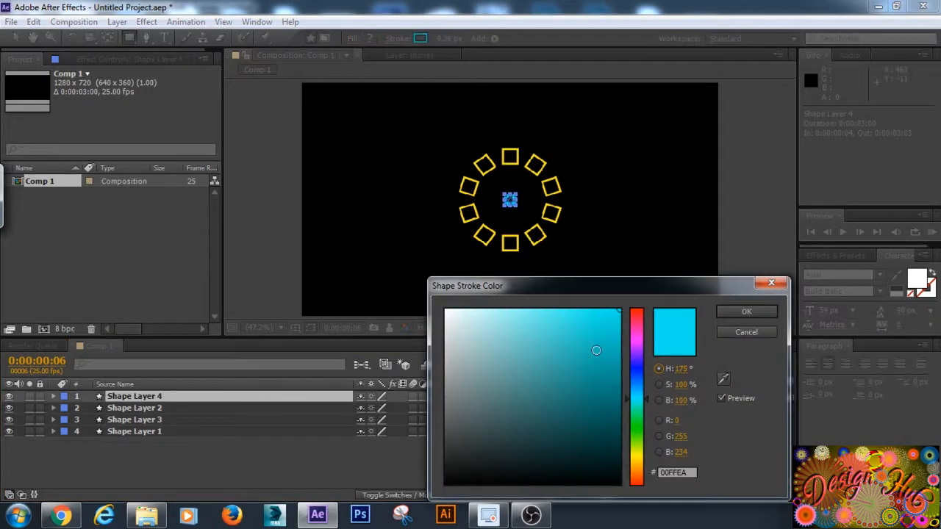
pyautogui.click(637, 476)
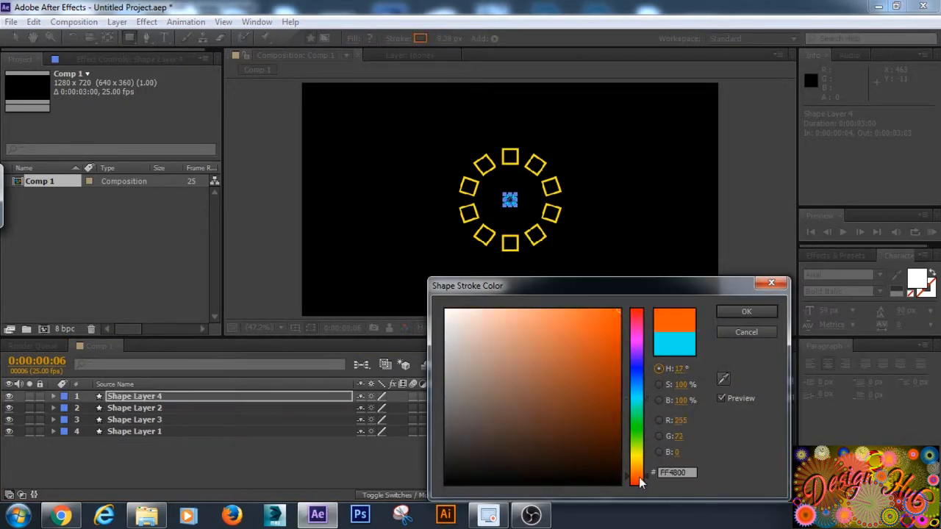
pyautogui.click(638, 426)
pyautogui.click(611, 433)
pyautogui.click(747, 311)
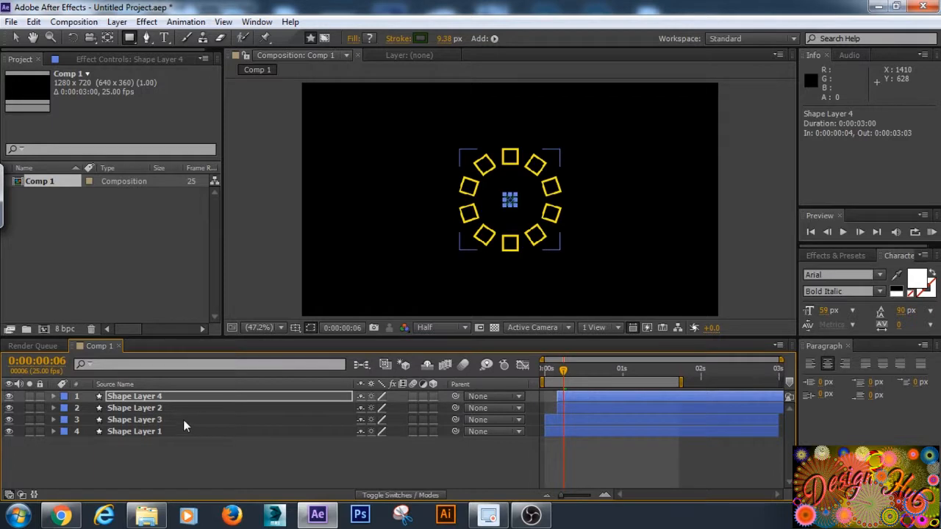
# - Place Shape Layer 3 above Shape Layer 2, start it at 0:00:00:03 and Shape Layer 4 at 0:00:00:06, and preview the burst
pyautogui.moveTo(184, 421); pyautogui.dragTo(183, 409)
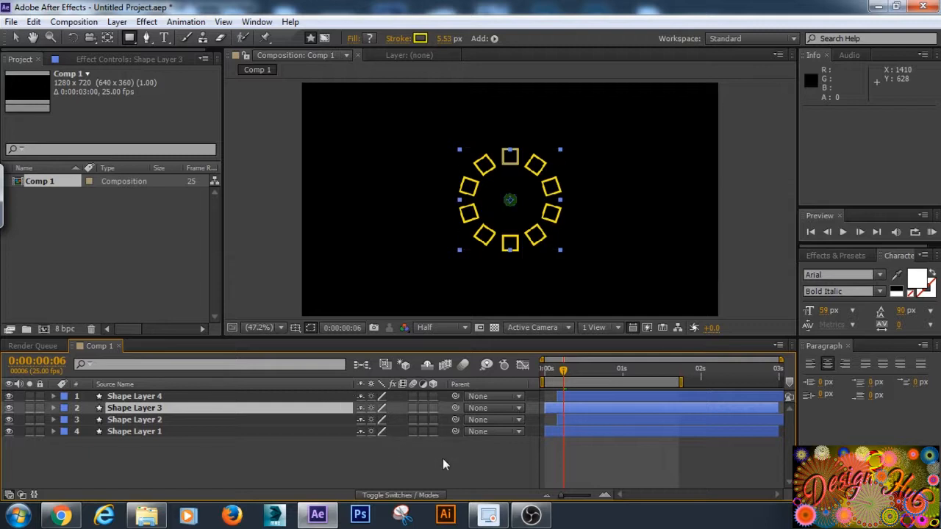
pyautogui.click(579, 412)
pyautogui.moveTo(572, 408)
pyautogui.mouseDown()
pyautogui.moveTo(578, 397)
pyautogui.moveTo(572, 411)
pyautogui.mouseUp()
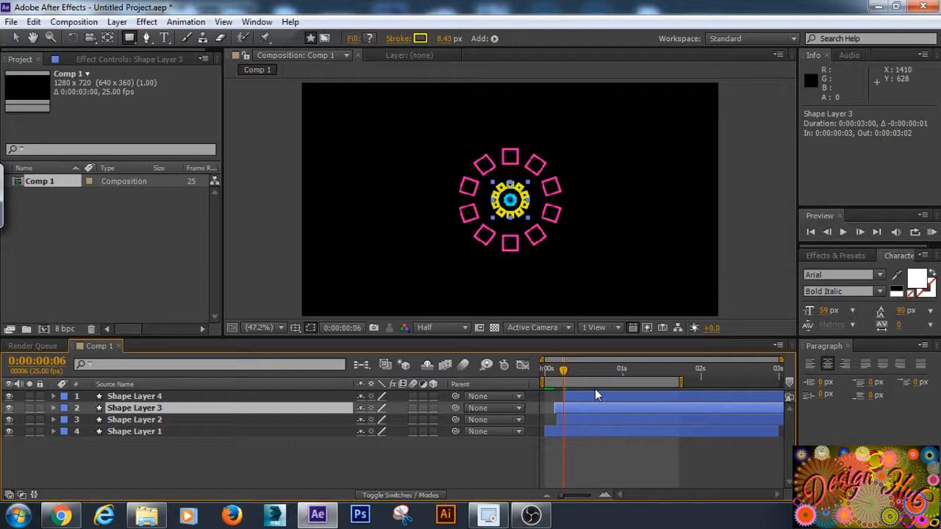
pyautogui.press('KP_0')
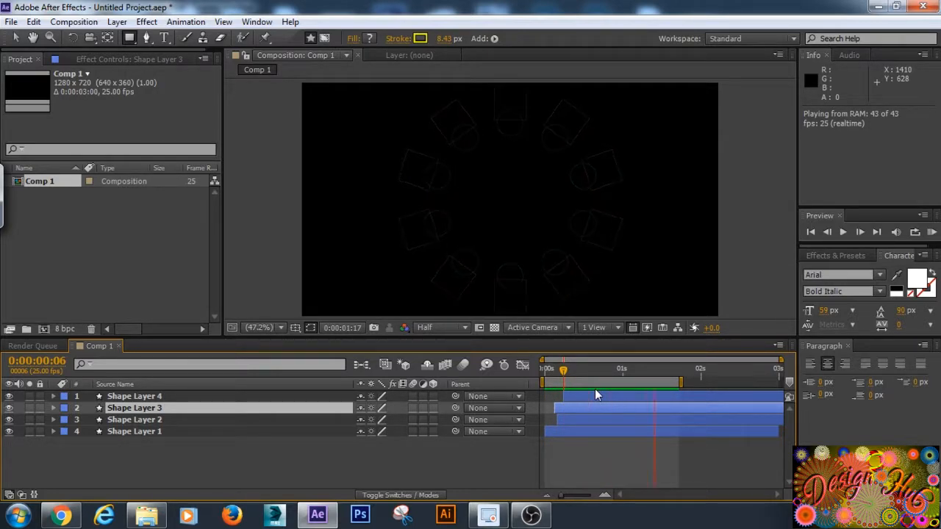
pyautogui.press('space')
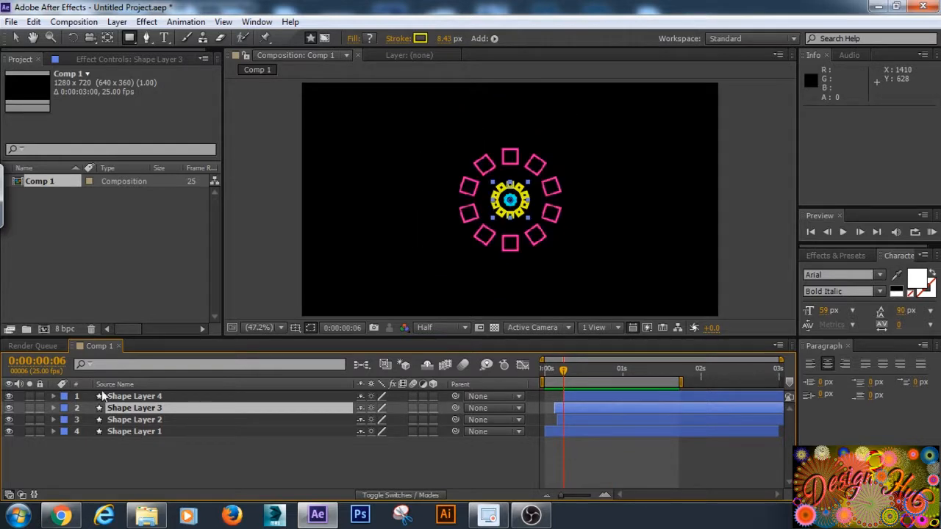
# - Set Shape Layer 3's scale to 70%
pyautogui.press('s')
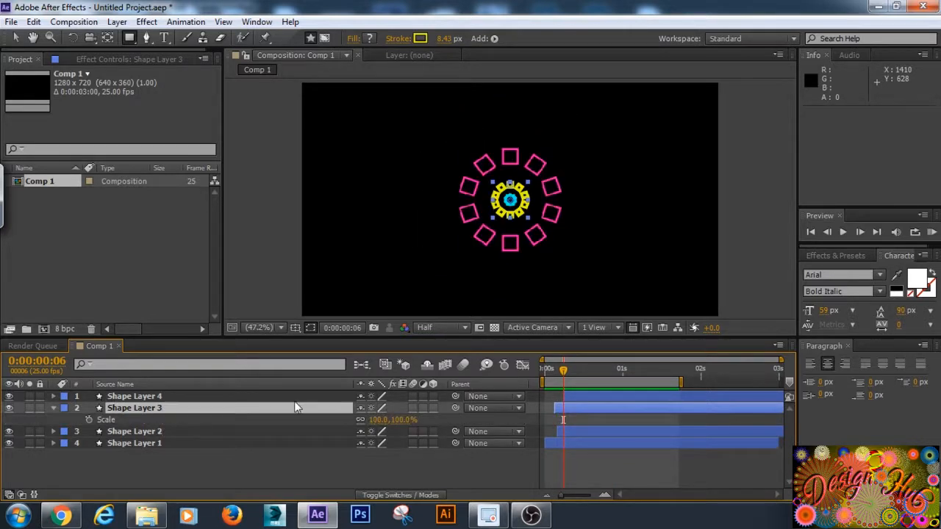
pyautogui.click(405, 421)
pyautogui.write('70')
pyautogui.press('Return')
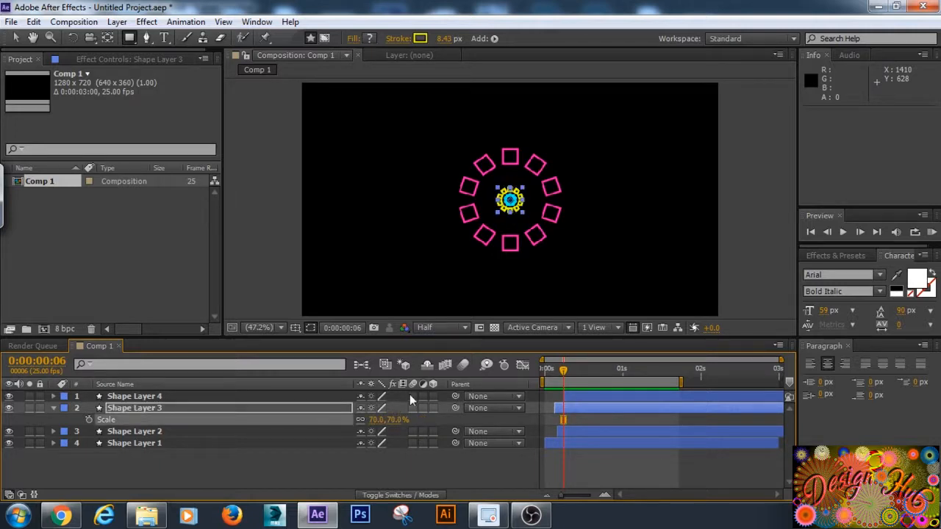
# - Set Shape Layer 4's scale to 90% and preview the four-layer burst
pyautogui.click(151, 399)
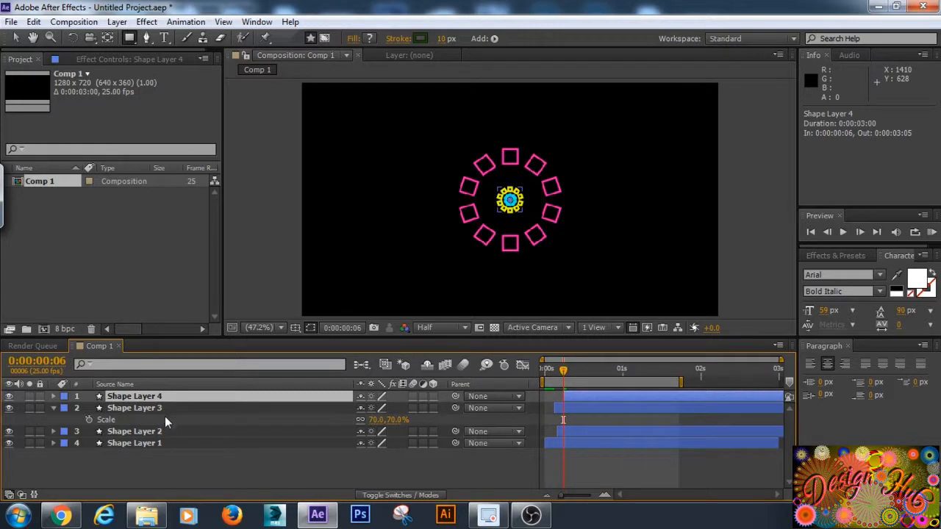
pyautogui.press('s')
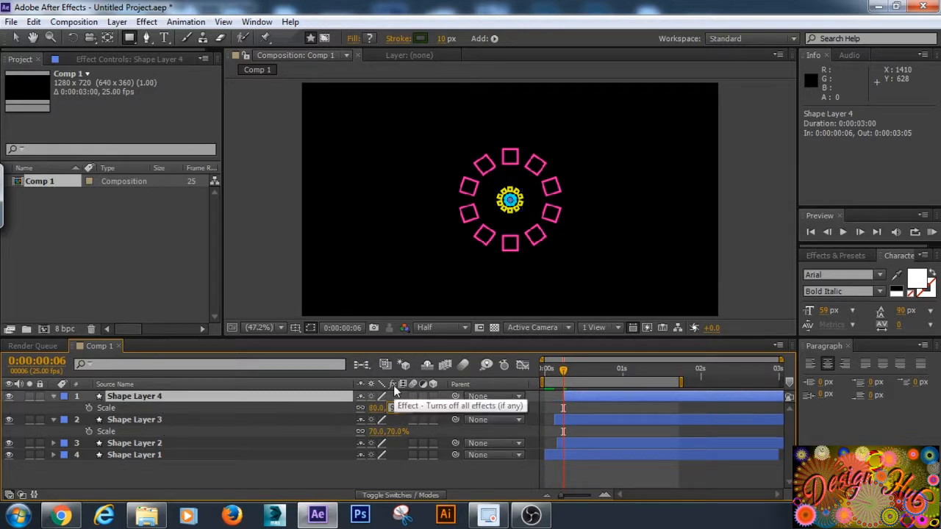
pyautogui.write('90')
pyautogui.press('Return')
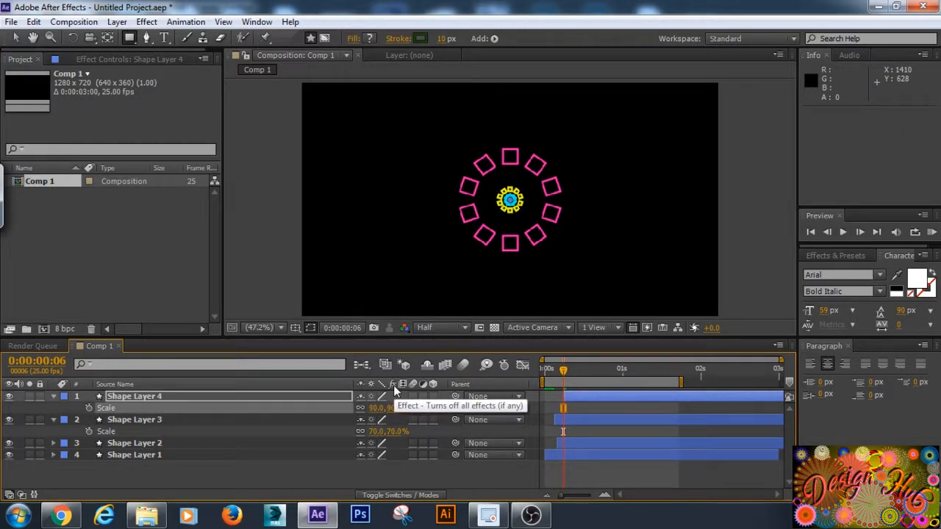
pyautogui.press('KP_0')
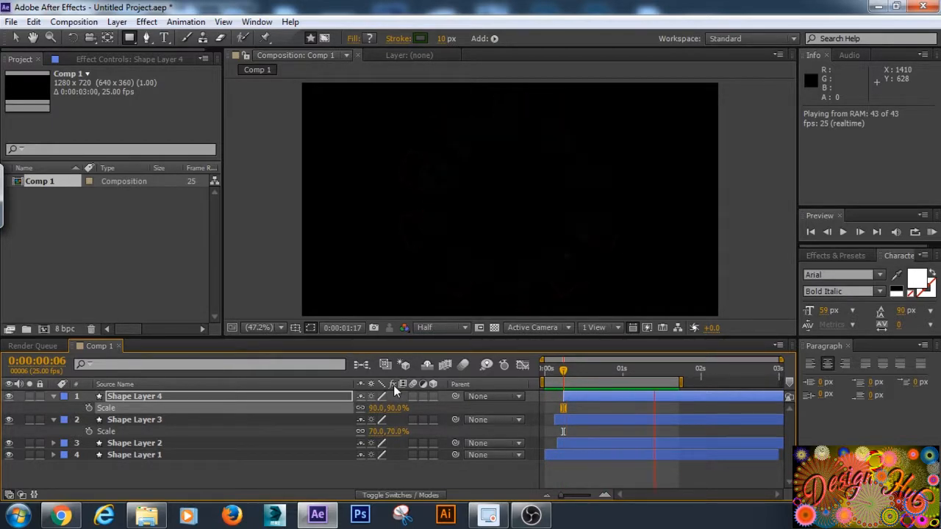
pyautogui.press('space')
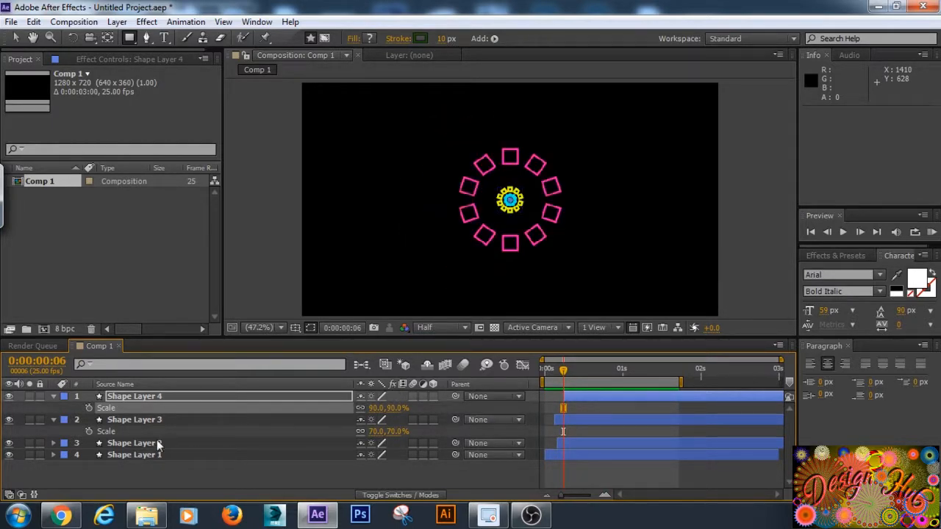
# - Reveal the scale of Shape Layers 2, 3 and 4 together and move the current time to 0:00:00:22
pyautogui.click(128, 440)
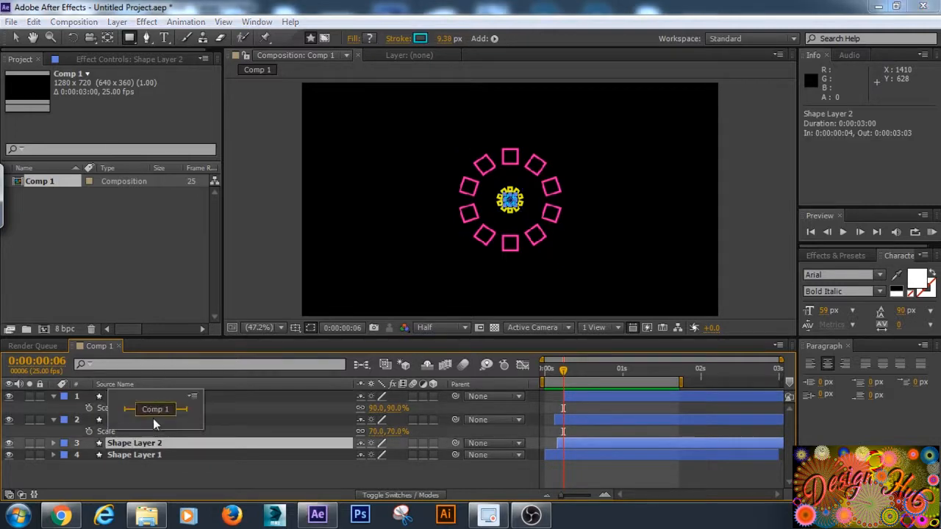
pyautogui.keyDown('ctrl'); pyautogui.click(153, 419); pyautogui.keyUp('ctrl')
pyautogui.keyDown('ctrl'); pyautogui.click(161, 397); pyautogui.keyUp('ctrl')
pyautogui.press('s')
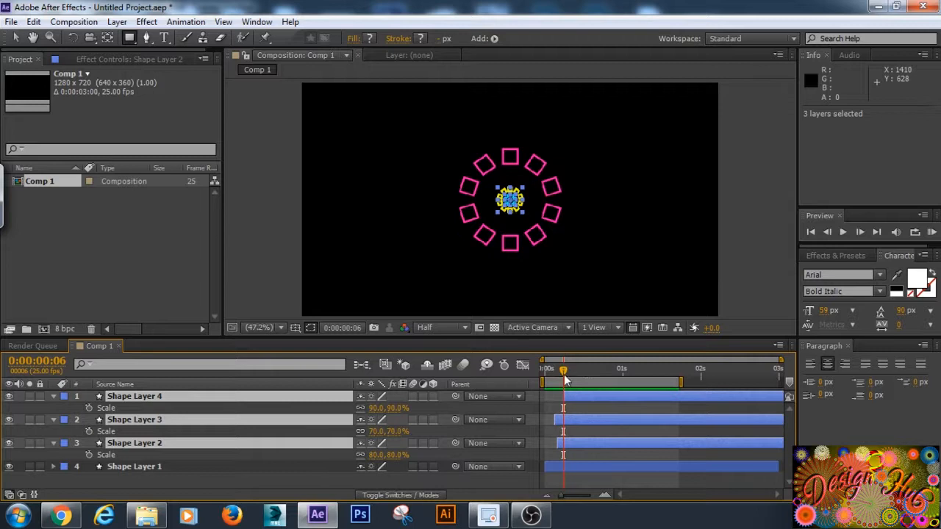
pyautogui.moveTo(566, 378); pyautogui.dragTo(601, 377)
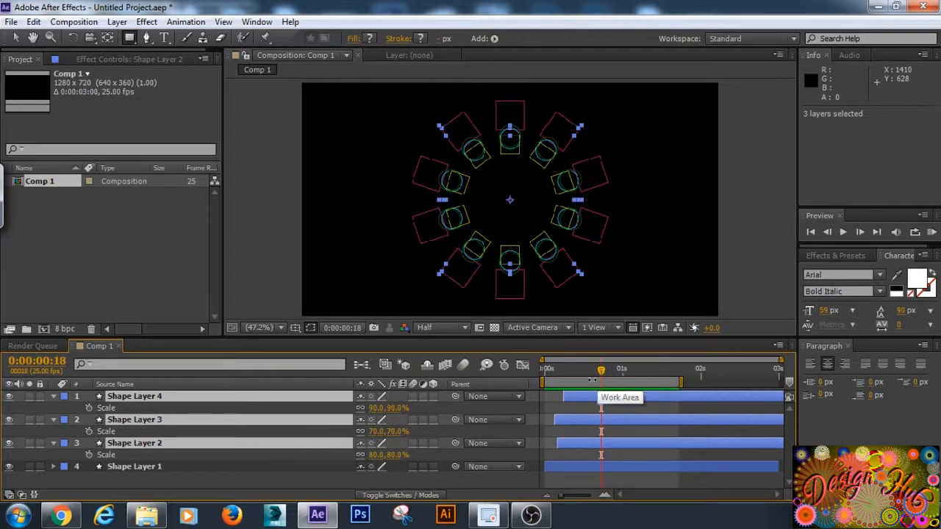
pyautogui.click(613, 371)
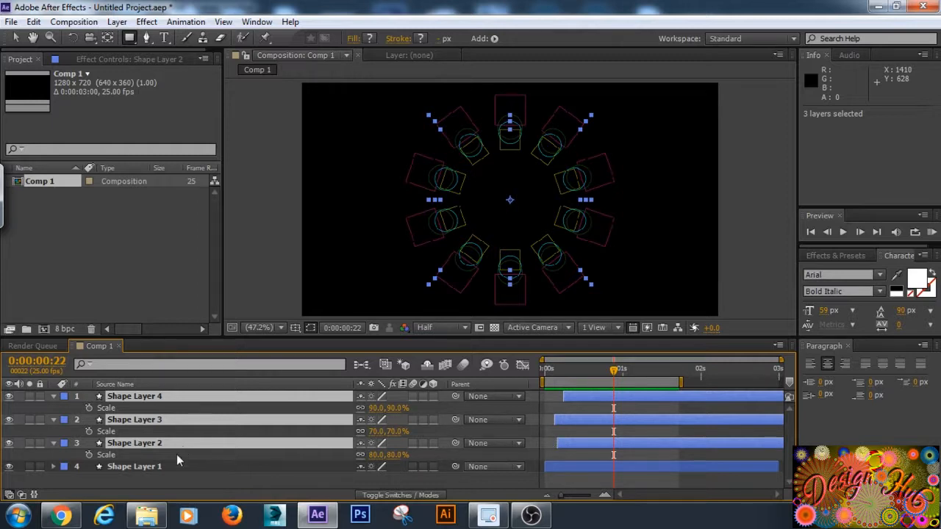
# - Stagger Shape Layer 3 to start at about 0:00:00:07 and Shape Layer 4 at about 0:00:00:10, and preview the burst
pyautogui.moveTo(598, 422); pyautogui.dragTo(618, 397)
pyautogui.click(585, 431)
pyautogui.press('space')
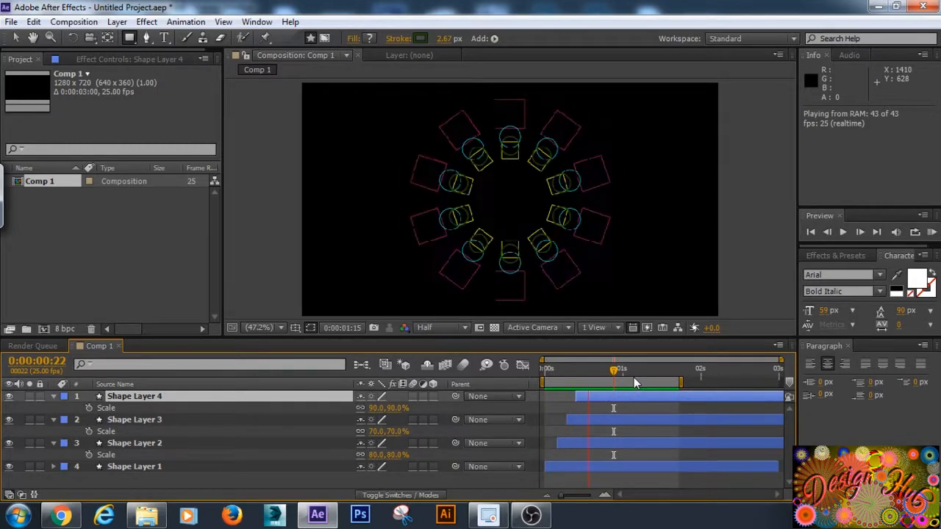
pyautogui.press('space')
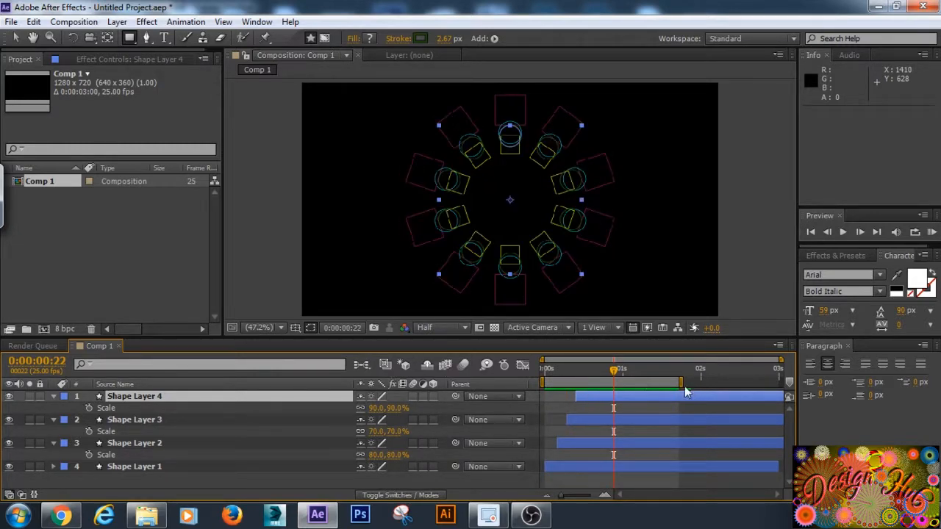
# - Extend the work area to the full three-second composition and preview the four-layer burst from the start
pyautogui.doubleClick(678, 382)
pyautogui.click(683, 370)
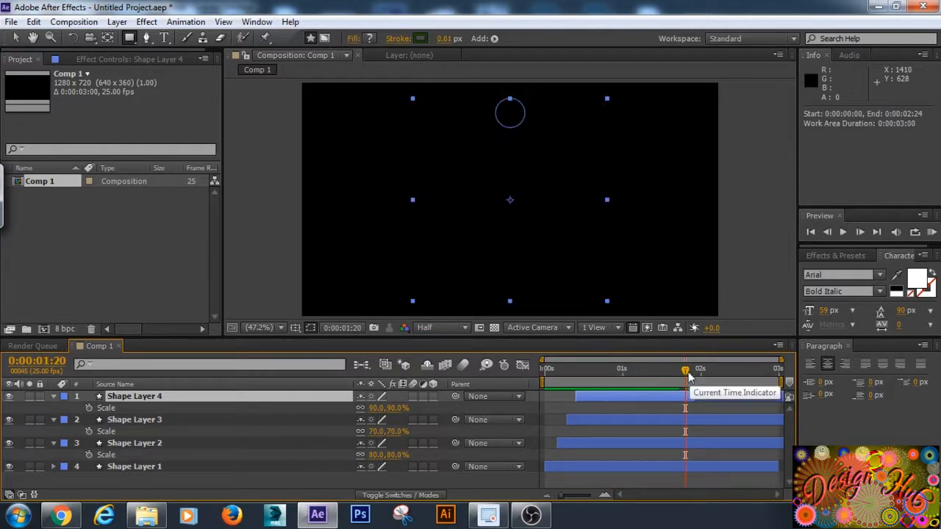
pyautogui.moveTo(683, 370); pyautogui.dragTo(544, 362)
pyautogui.press('space')
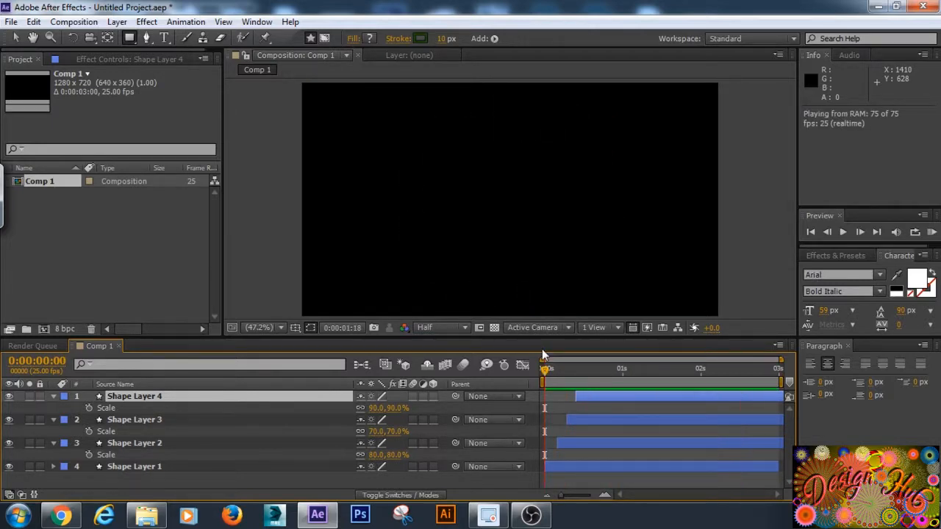
pyautogui.press('space')
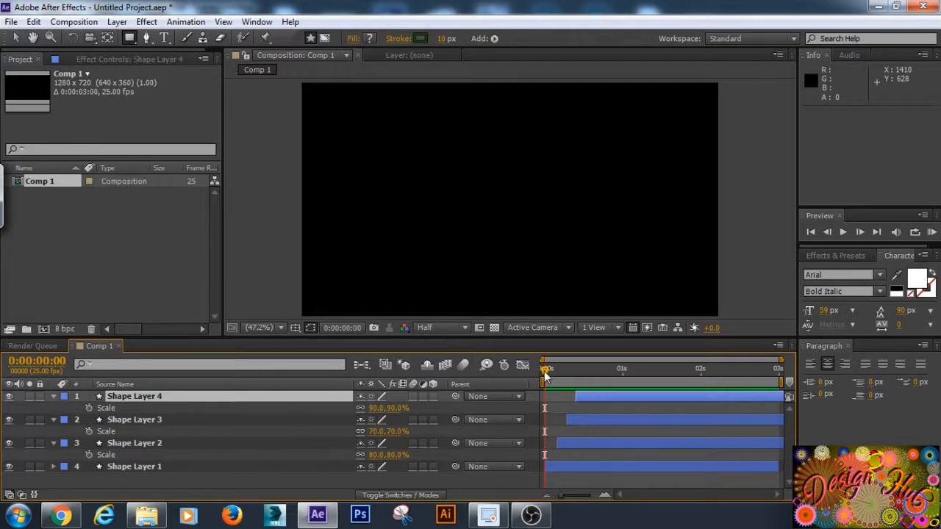
# - End the work area at 0:00:01:09 and rename Shape Layer 4 as 0
pyautogui.moveTo(544, 371); pyautogui.dragTo(651, 377)
pyautogui.press('n')
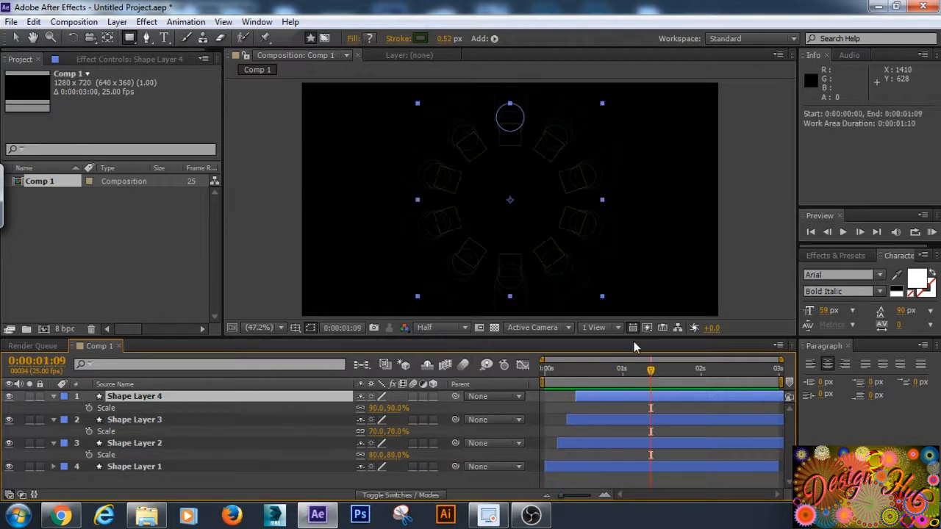
pyautogui.press('Return')
pyautogui.write('0')
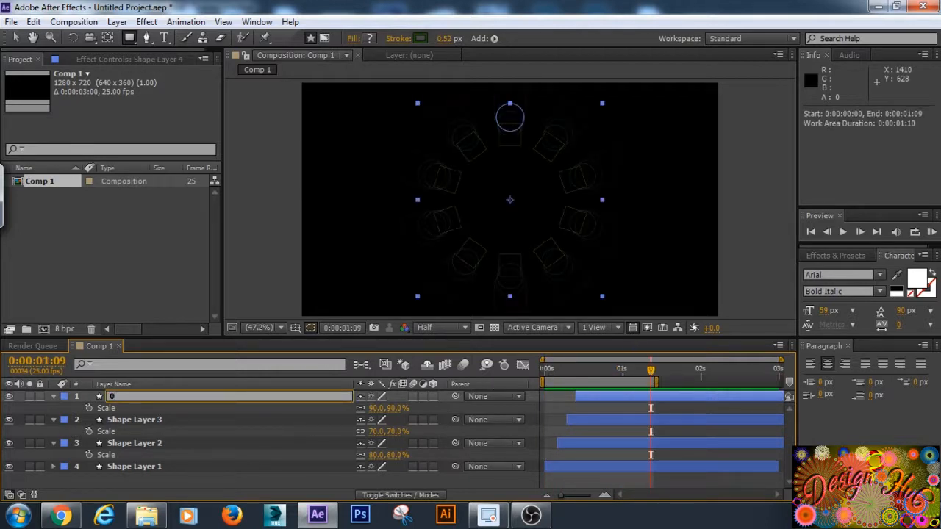
# - Move the current time to 0:00:01:03 and change Shape Layer 3's stroke color to orange-red (FF2400)
pyautogui.click(632, 370)
pyautogui.press('KP_0')
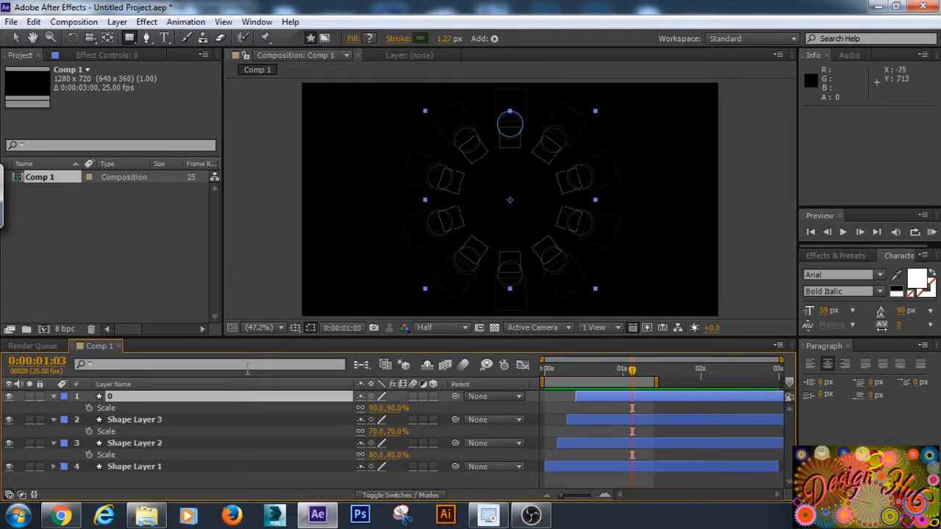
pyautogui.click(132, 443)
pyautogui.click(146, 423)
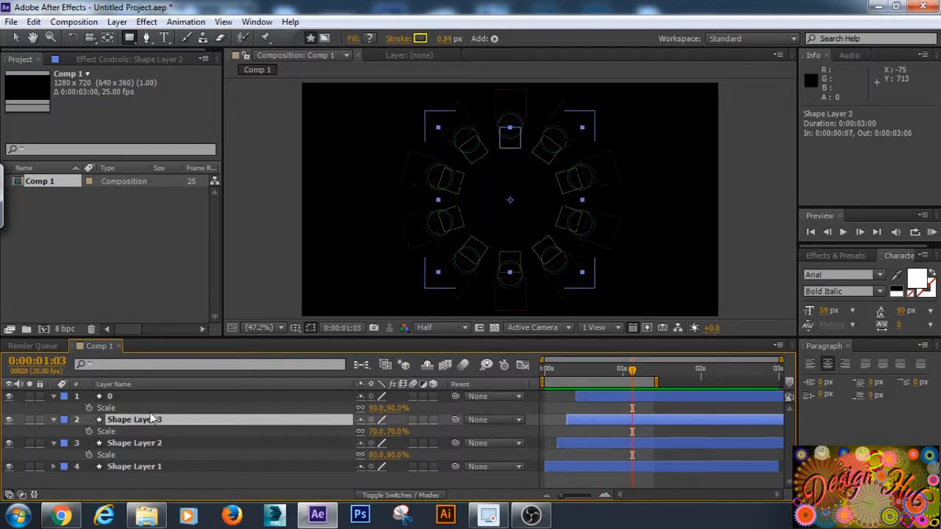
pyautogui.click(420, 39)
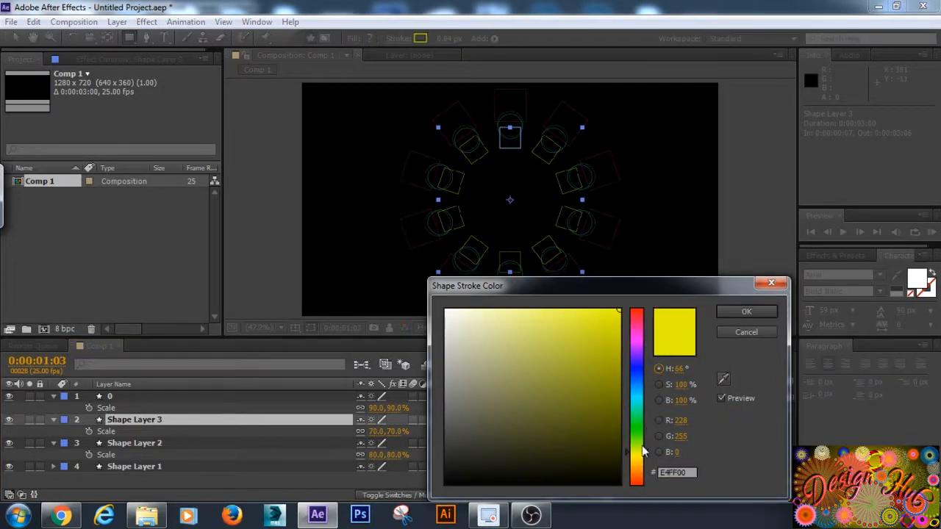
pyautogui.moveTo(637, 417); pyautogui.dragTo(637, 485)
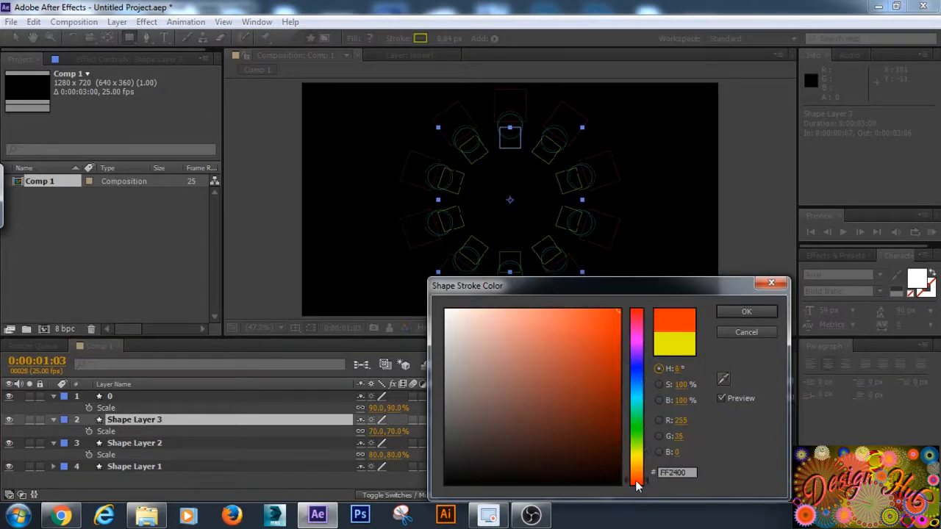
pyautogui.click(746, 311)
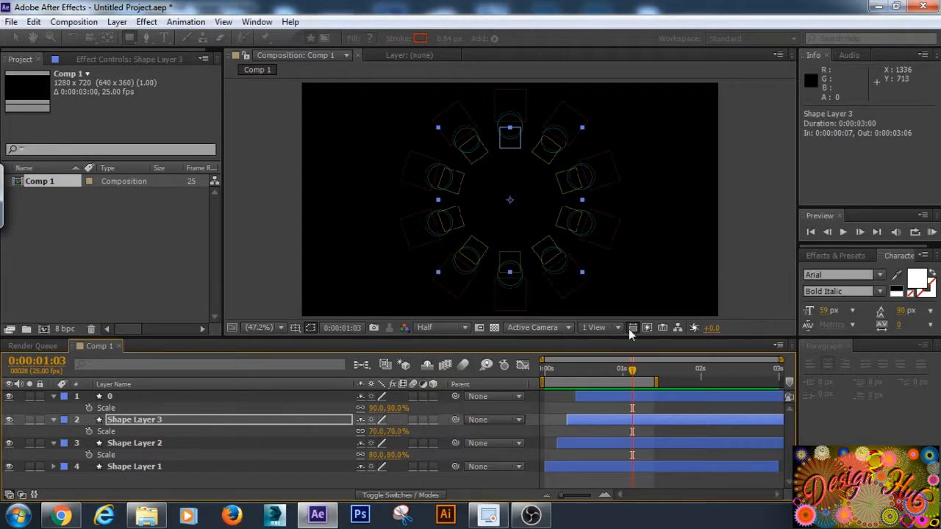
# - Check the shape layers one after another and preview the burst with the recolored squares
pyautogui.click(164, 396)
pyautogui.press('Return')
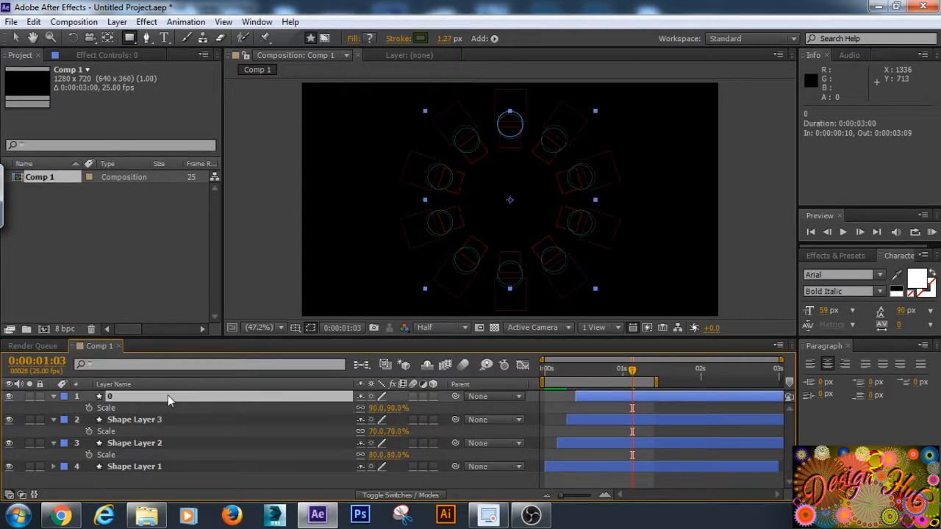
pyautogui.click(134, 419)
pyautogui.click(141, 444)
pyautogui.click(143, 468)
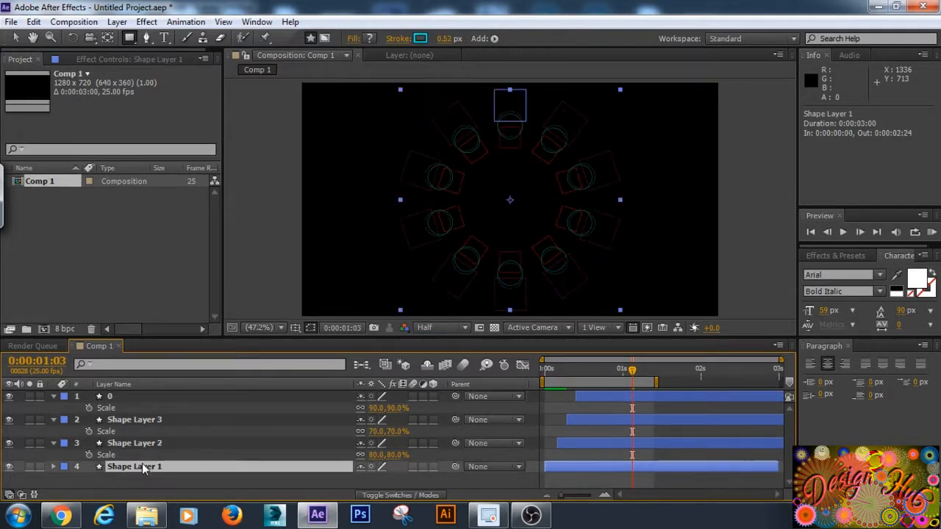
pyautogui.press('space')
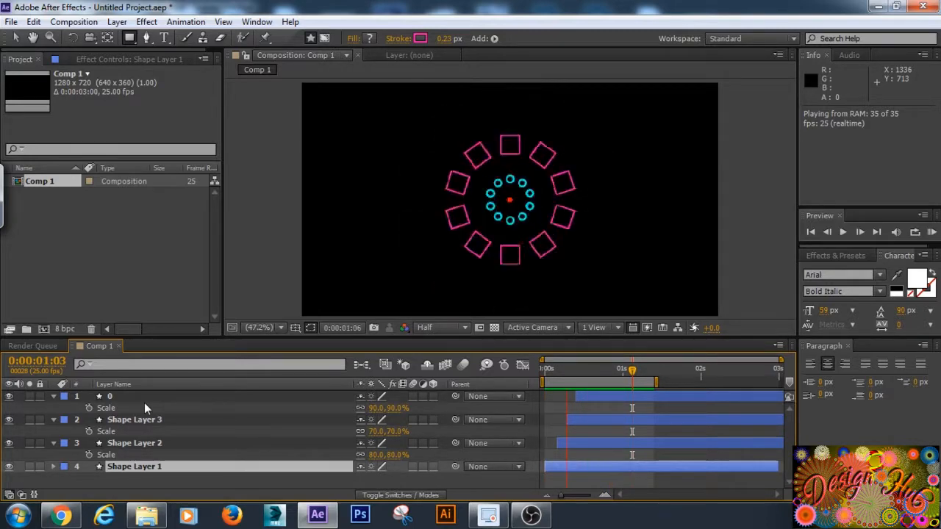
pyautogui.press('space')
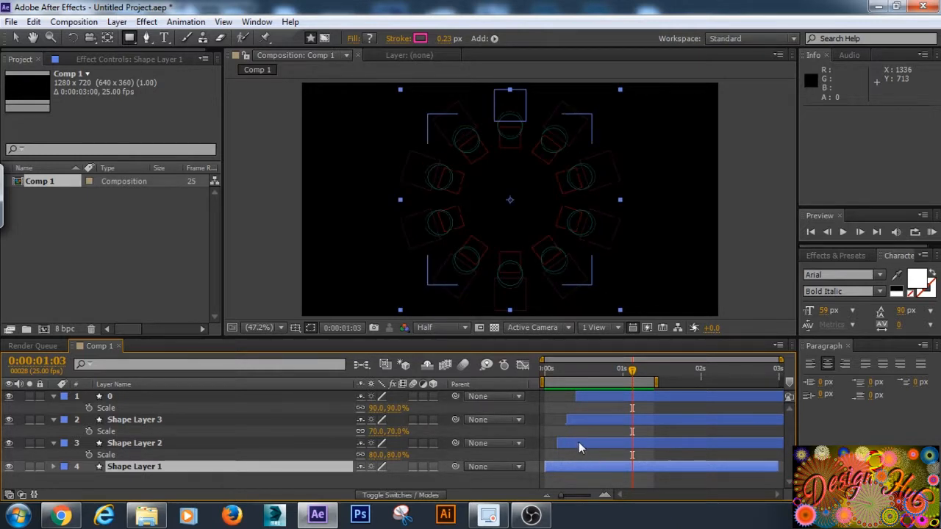
# - Delay Shape Layer 2 to start at 0:00:00:05, Shape Layer 3 at 0:00:00:09 and layer 0 at 0:00:00:13, and preview the burst
pyautogui.moveTo(579, 442); pyautogui.dragTo(604, 399)
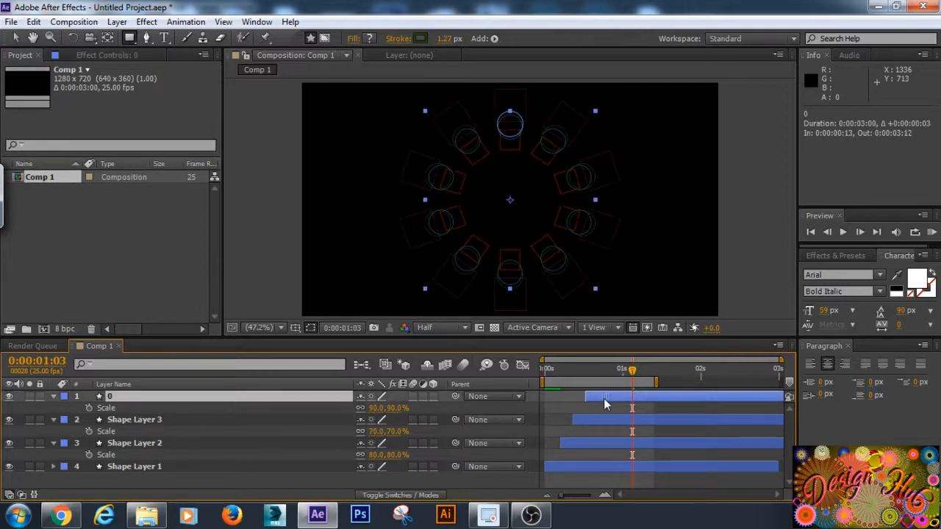
pyautogui.press('KP_0')
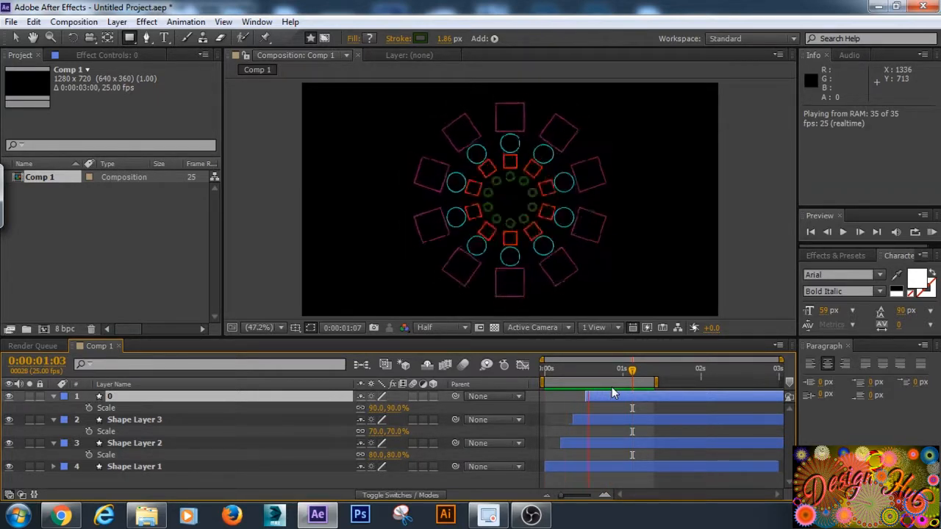
pyautogui.press('space')
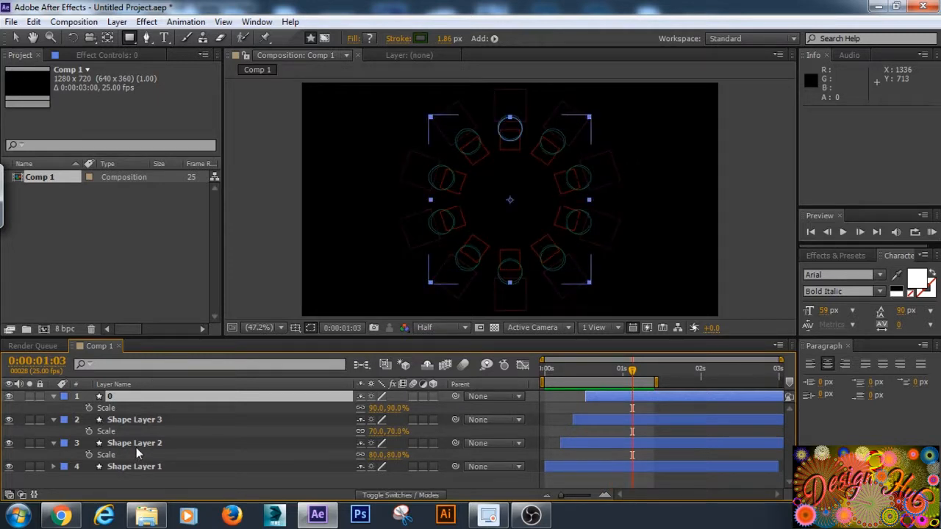
# - Set layer 0's scale to 60% and preview the burst
pyautogui.click(125, 442)
pyautogui.click(131, 420)
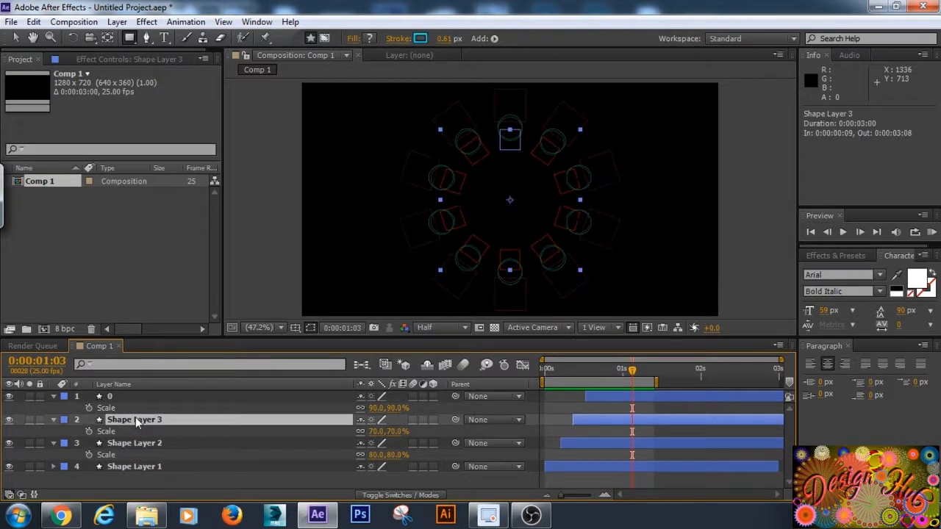
pyautogui.click(390, 431)
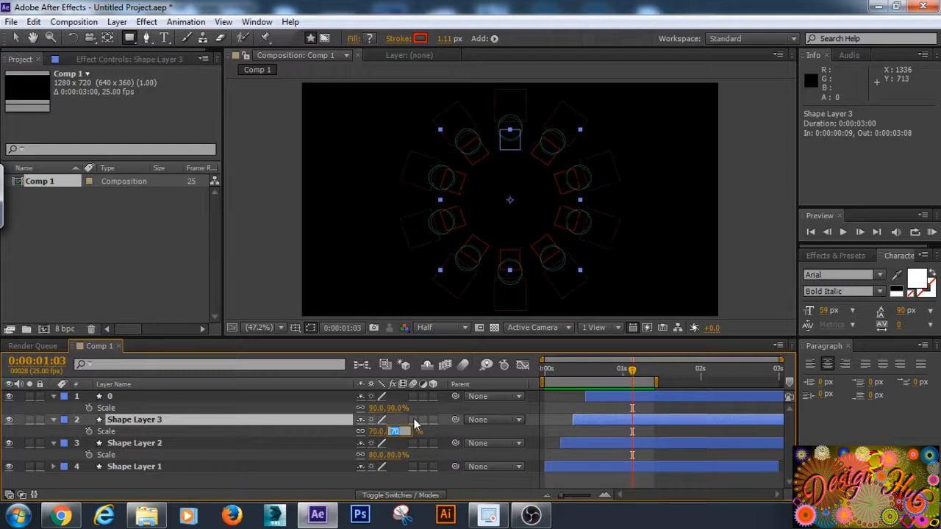
pyautogui.click(183, 395)
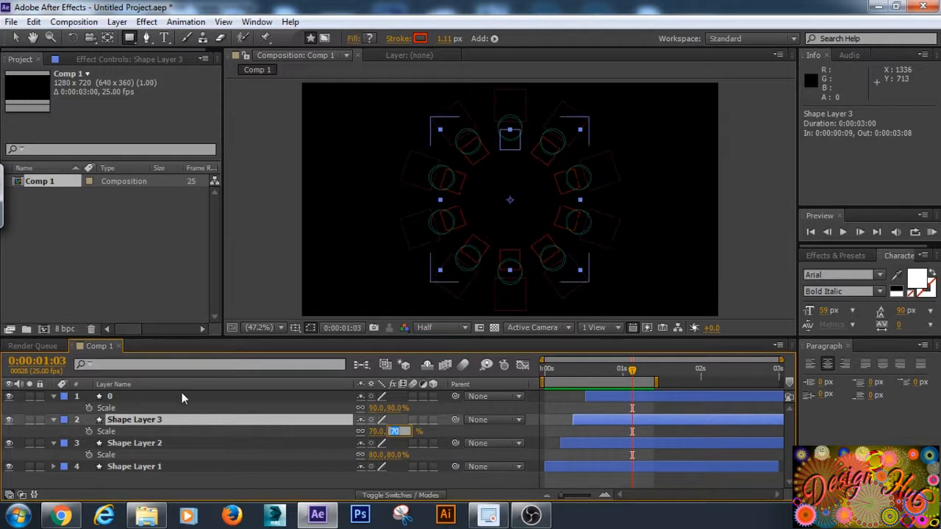
pyautogui.click(375, 408)
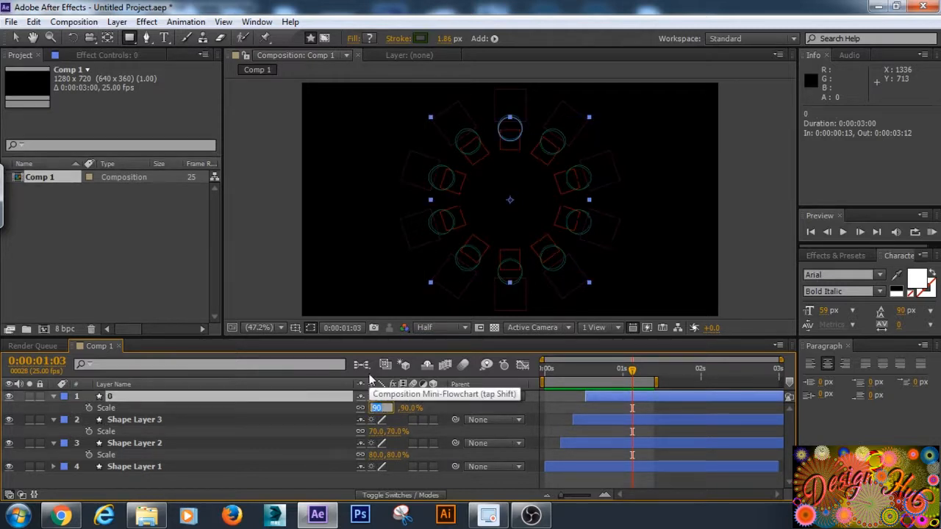
pyautogui.write('80')
pyautogui.press('Return')
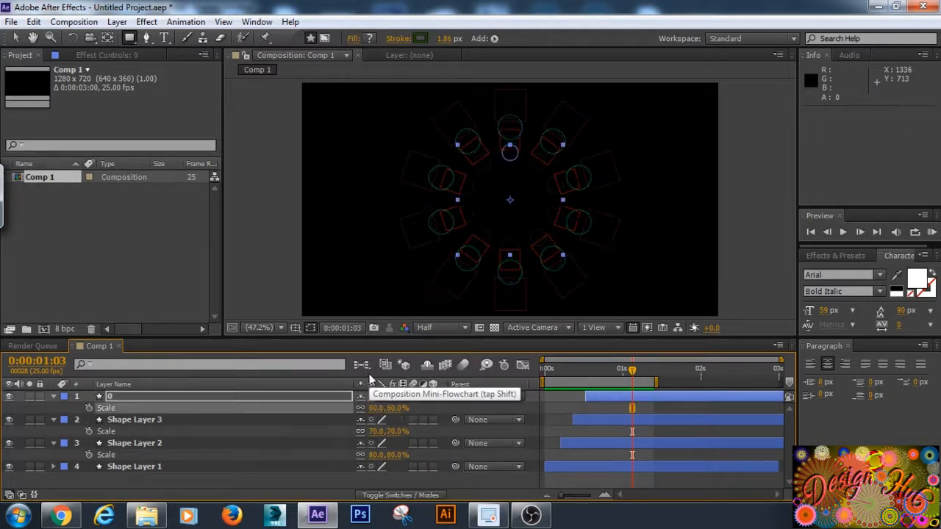
pyautogui.press('KP_0')
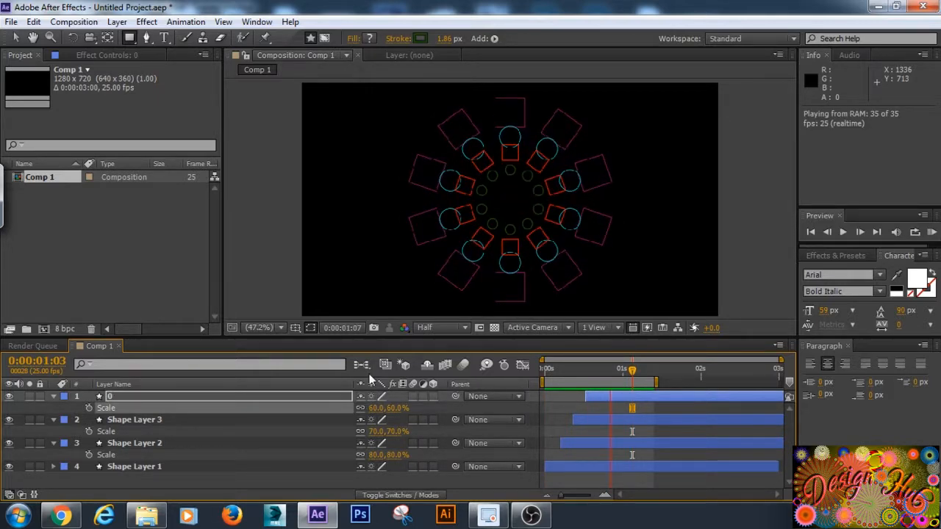
pyautogui.press('space')
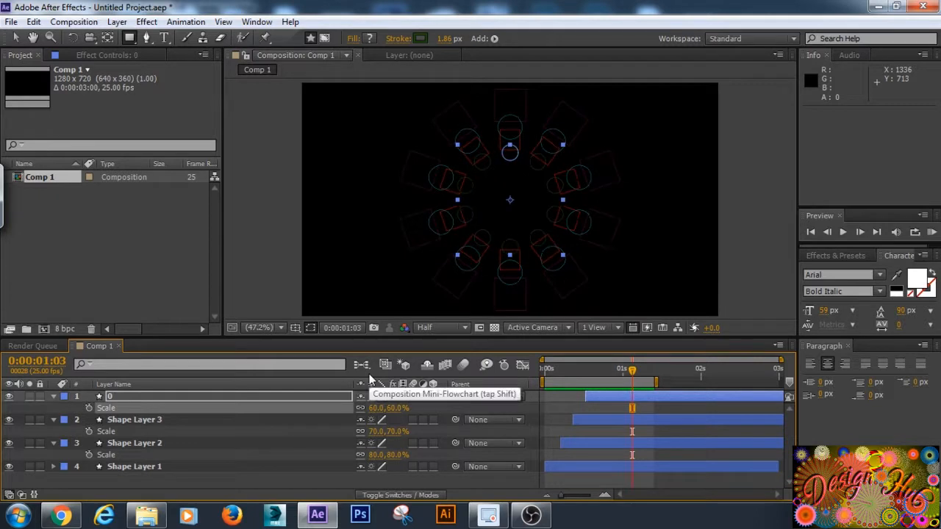
# - Set Shape Layer 2's scale to 90% and preview the burst
pyautogui.click(276, 455)
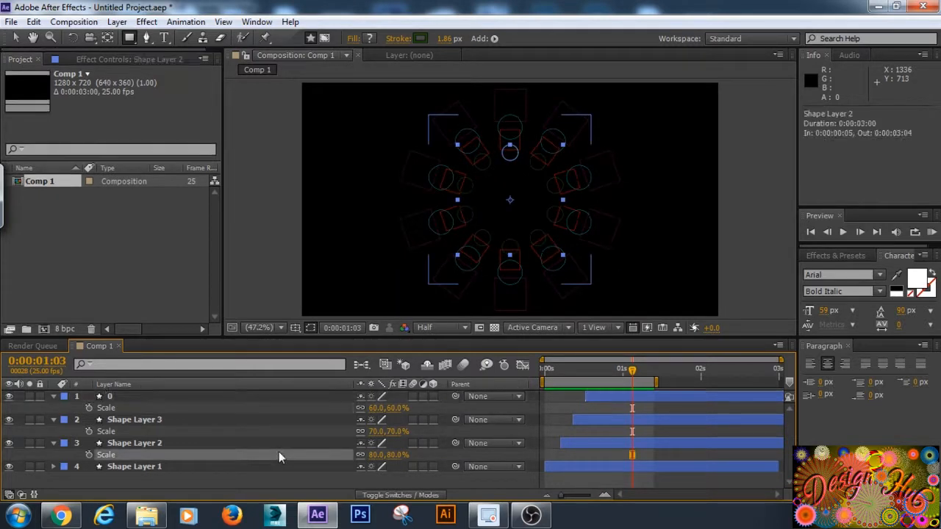
pyautogui.click(376, 455)
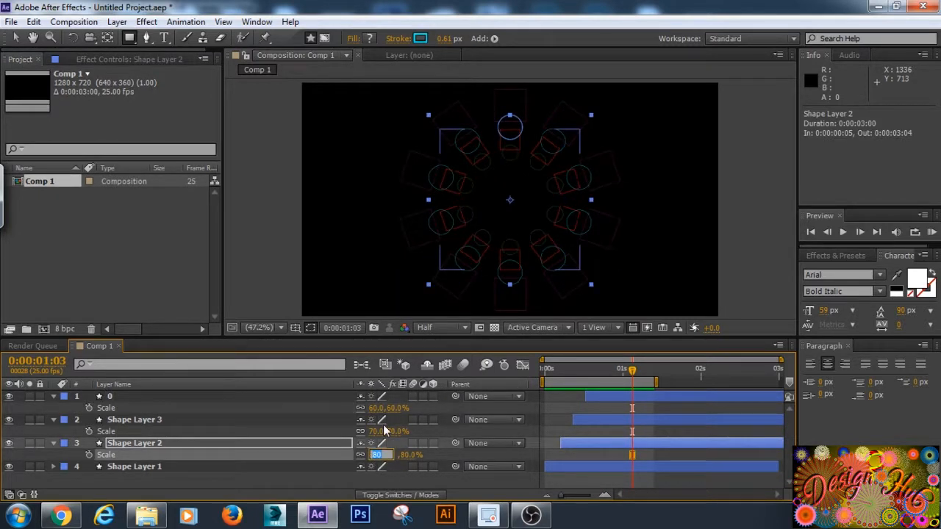
pyautogui.write('90')
pyautogui.press('Return')
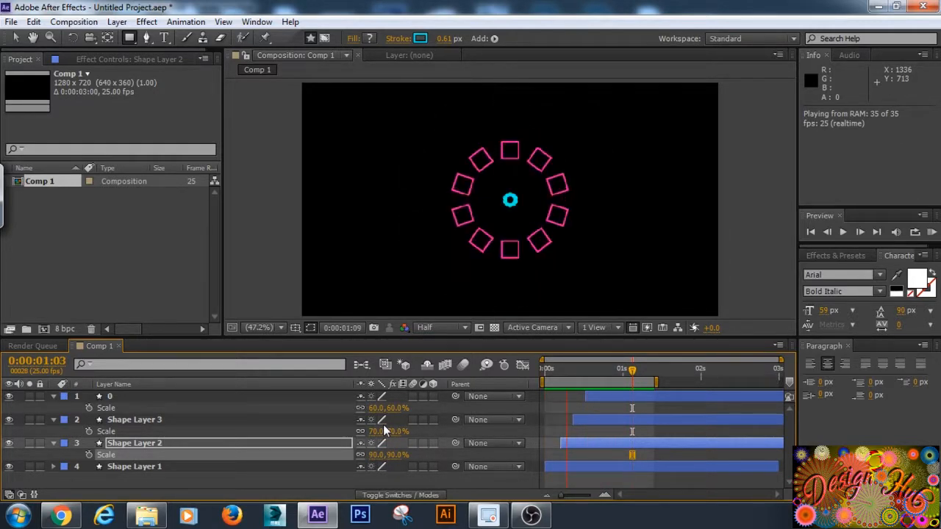
pyautogui.press('space')
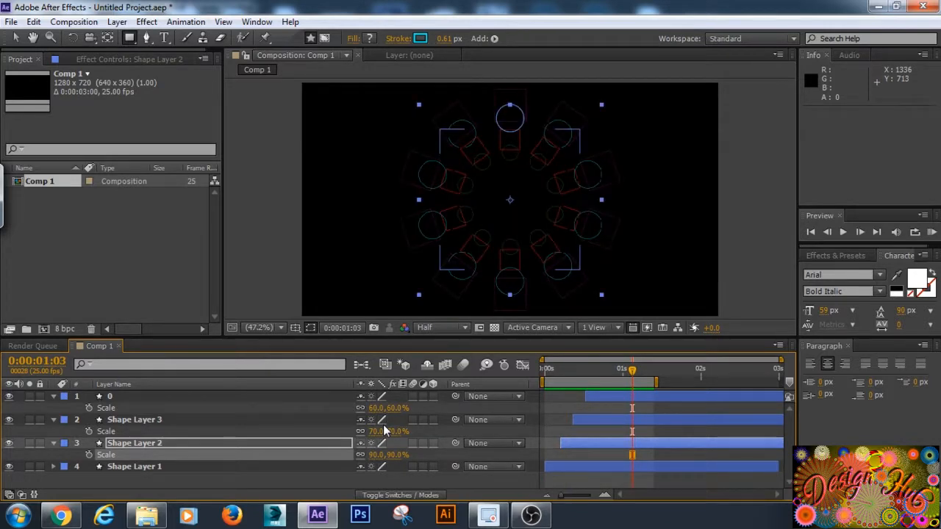
# - Shift layer 0, Shape Layer 3 and Shape Layer 2 together about three frames earlier in the timeline
pyautogui.click(617, 419)
pyautogui.keyDown('ctrl'); pyautogui.click(626, 397); pyautogui.keyUp('ctrl')
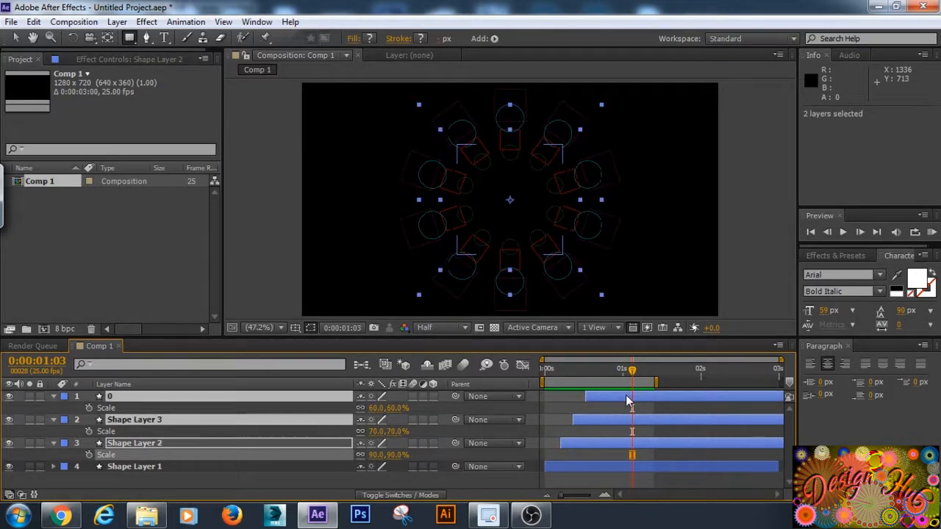
pyautogui.keyDown('ctrl'); pyautogui.click(593, 439); pyautogui.keyUp('ctrl')
pyautogui.moveTo(592, 438); pyautogui.dragTo(583, 441)
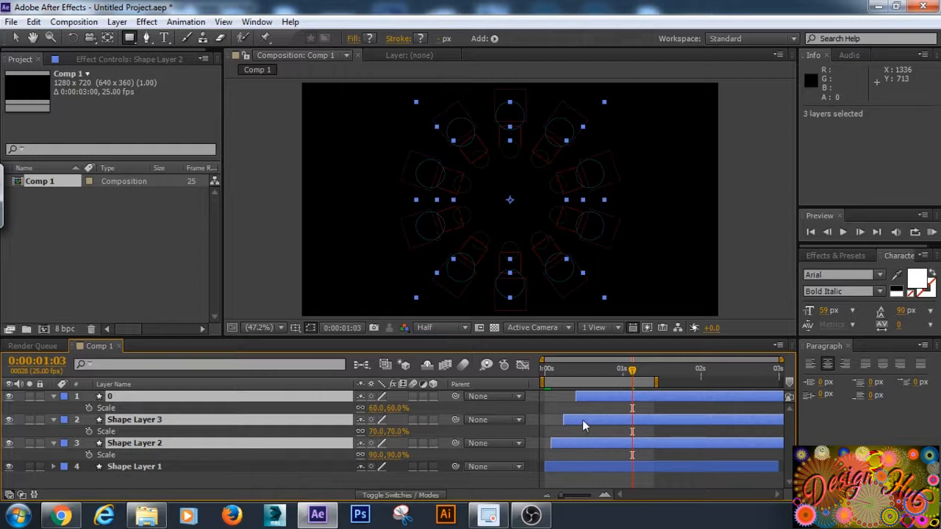
# - Move Shape Layer 3's start to 0:00:00:05 and layer 0's start to about 0:00:00:08, and preview the burst
pyautogui.click(569, 424)
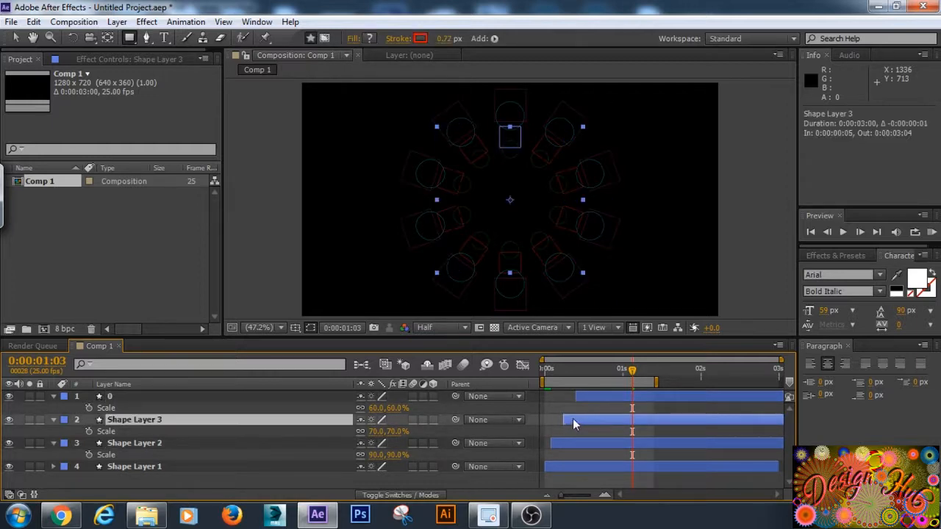
pyautogui.moveTo(573, 419); pyautogui.dragTo(585, 397)
pyautogui.press('KP_0')
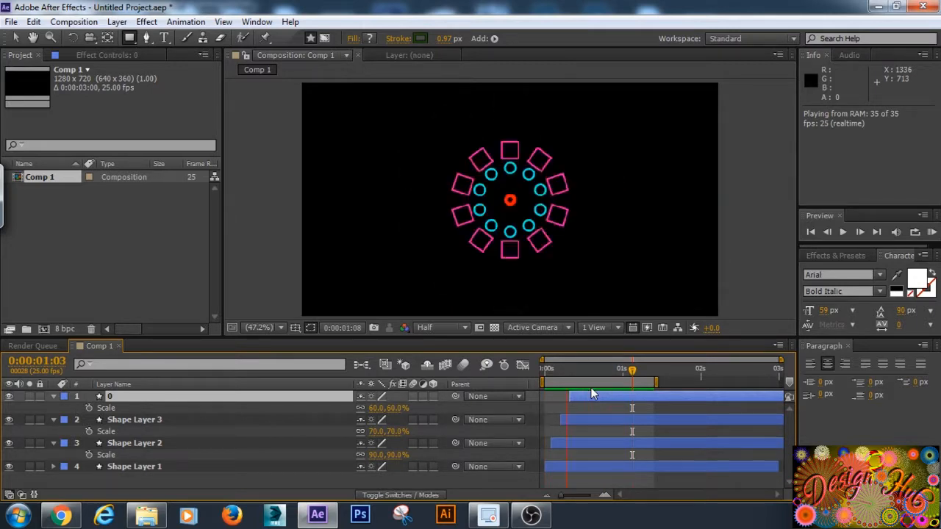
pyautogui.press('space')
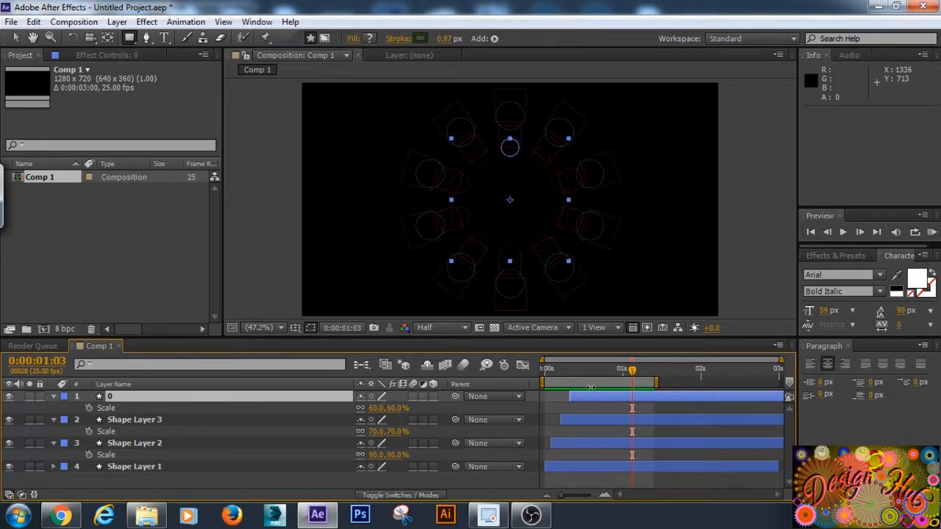
# - Collapse the properties of layer 0, Shape Layer 3 and Shape Layer 2, and expand Shape Layer 1's contents
pyautogui.click(53, 396)
pyautogui.click(53, 408)
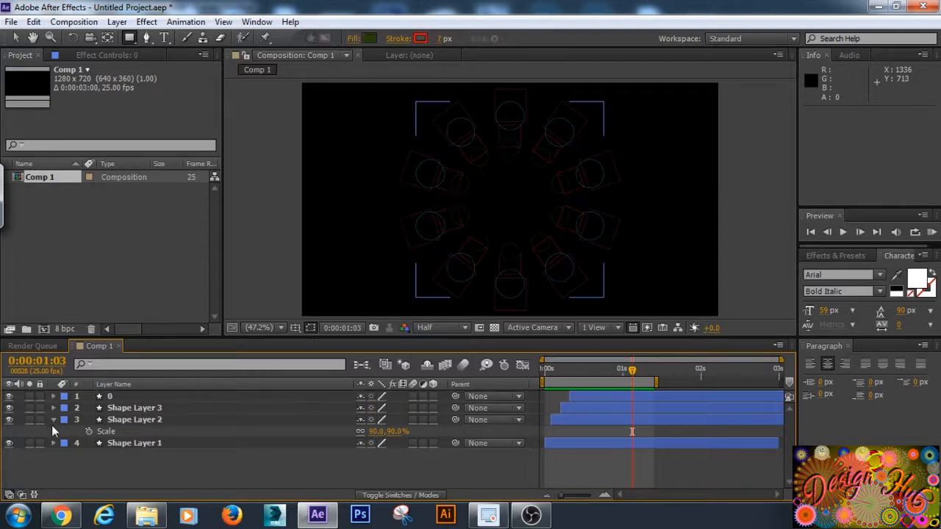
pyautogui.click(53, 442)
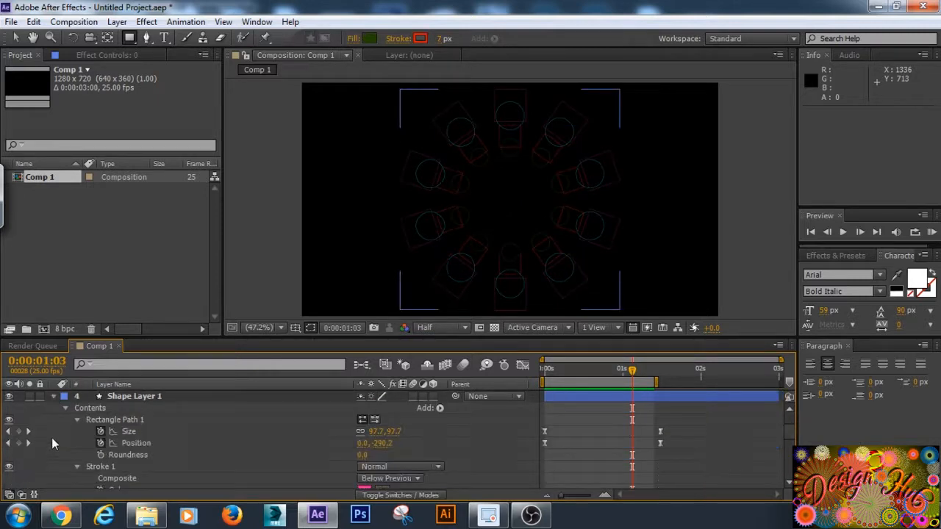
# - Collapse the properties of Shape Layer 1 and Shape Layer 2, and create a new empty shape layer
pyautogui.click(53, 400)
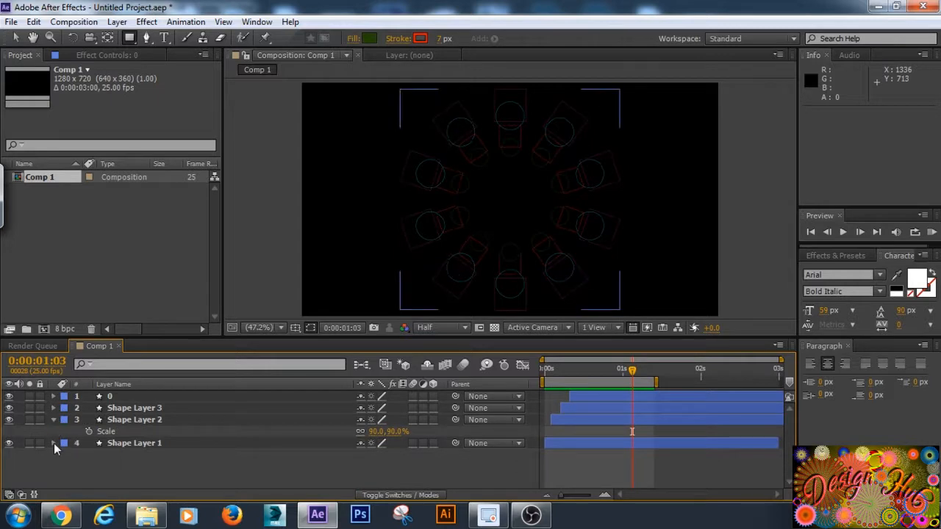
pyautogui.click(53, 419)
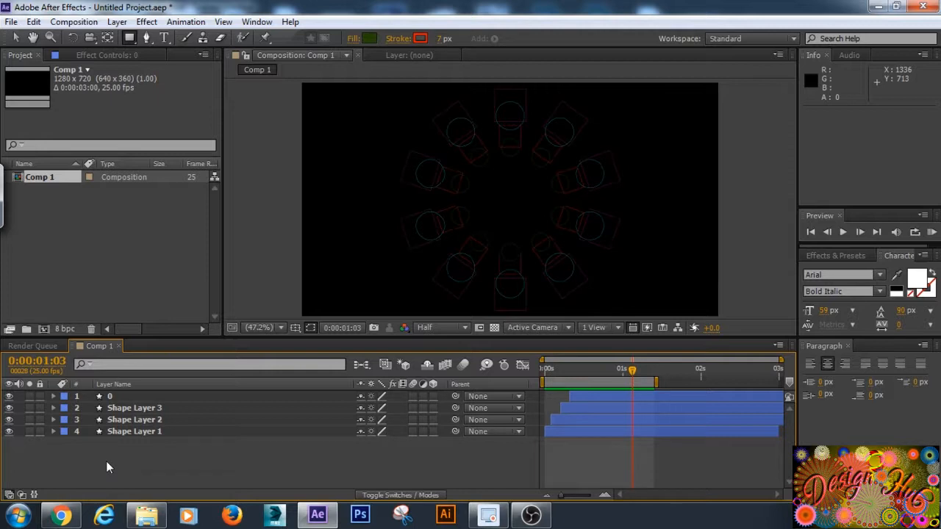
pyautogui.rightClick(165, 455)
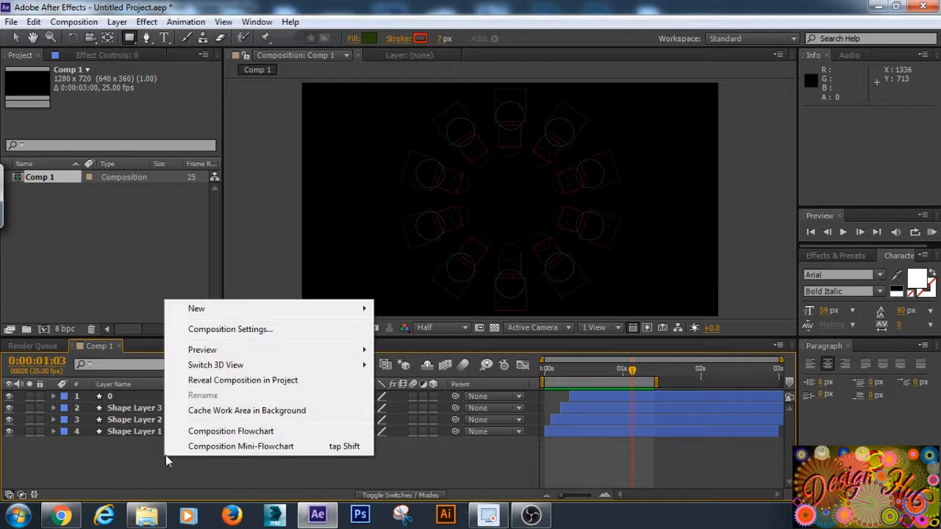
pyautogui.moveTo(300, 311)
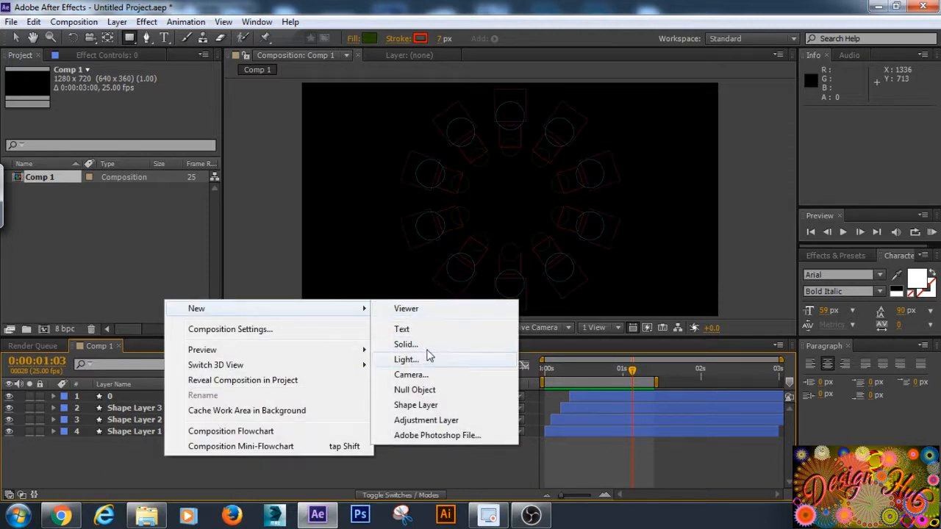
pyautogui.click(434, 409)
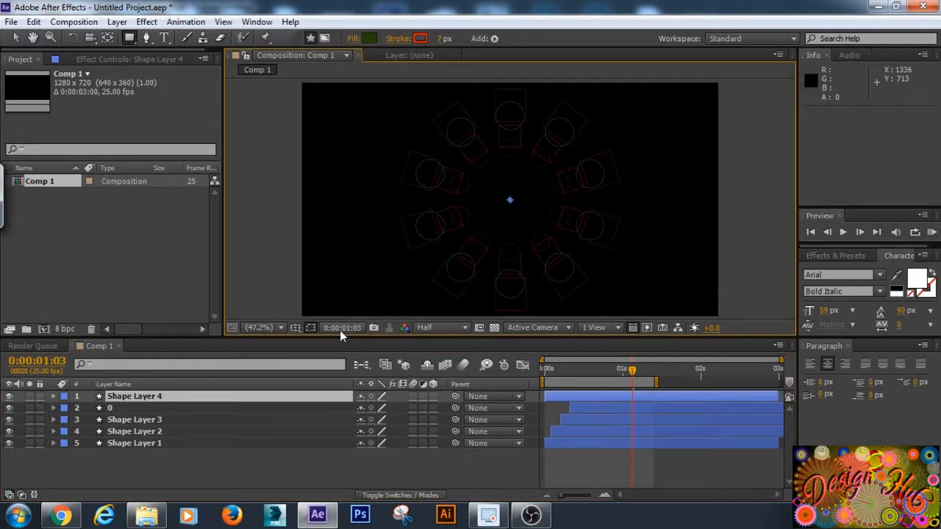
# - Show the title/action safe overlay and move the current time to 0:00:00:00
pyautogui.click(294, 328)
pyautogui.click(352, 344)
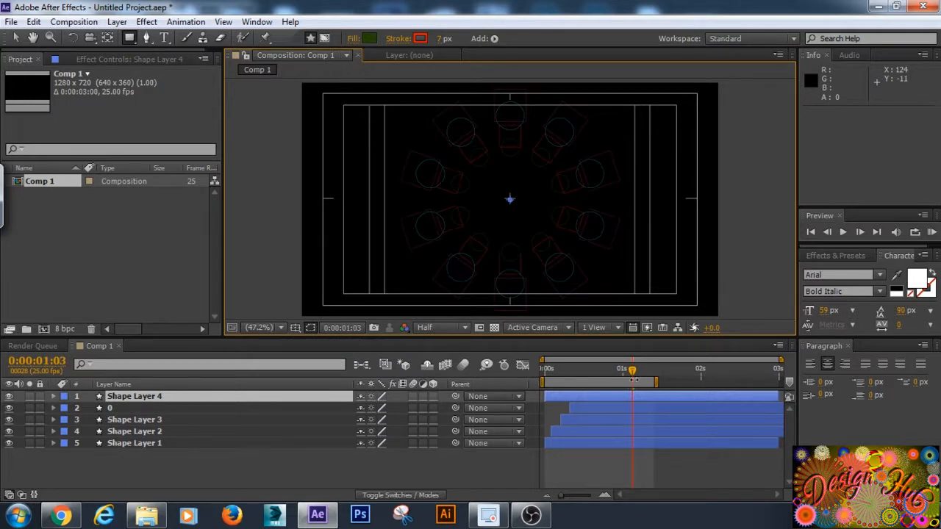
pyautogui.moveTo(630, 377); pyautogui.dragTo(545, 376)
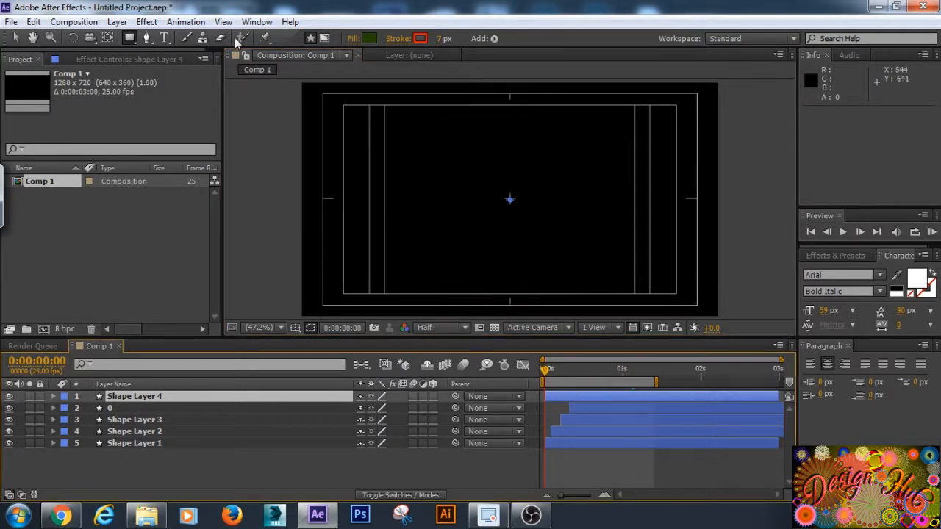
# - Try to draw a vertical line with the Pen tool from the composition center up to the upper safe margin on the new layer
pyautogui.click(148, 39)
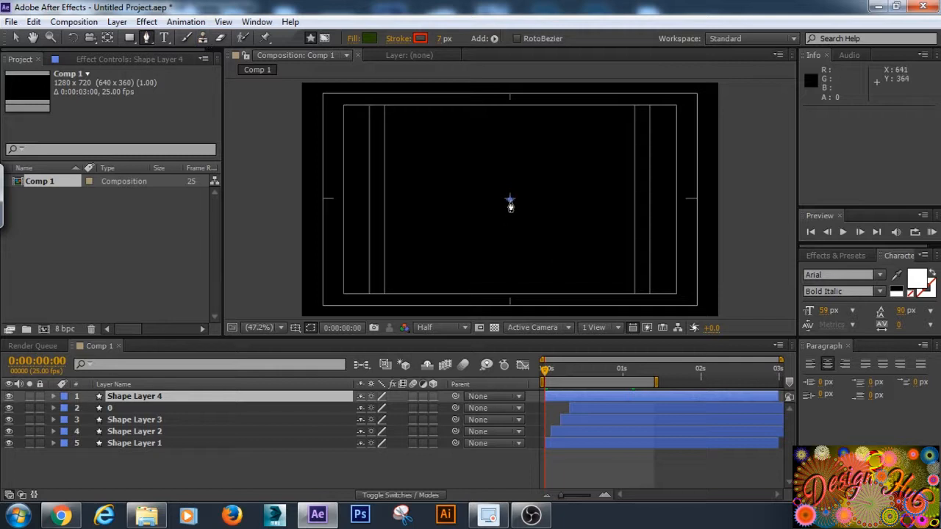
pyautogui.click(510, 200)
pyautogui.click(511, 99)
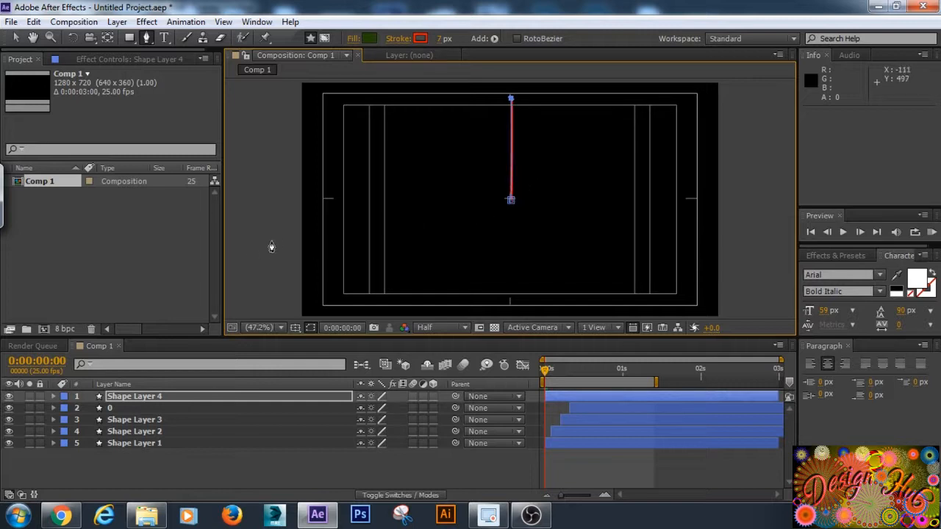
pyautogui.click(312, 327)
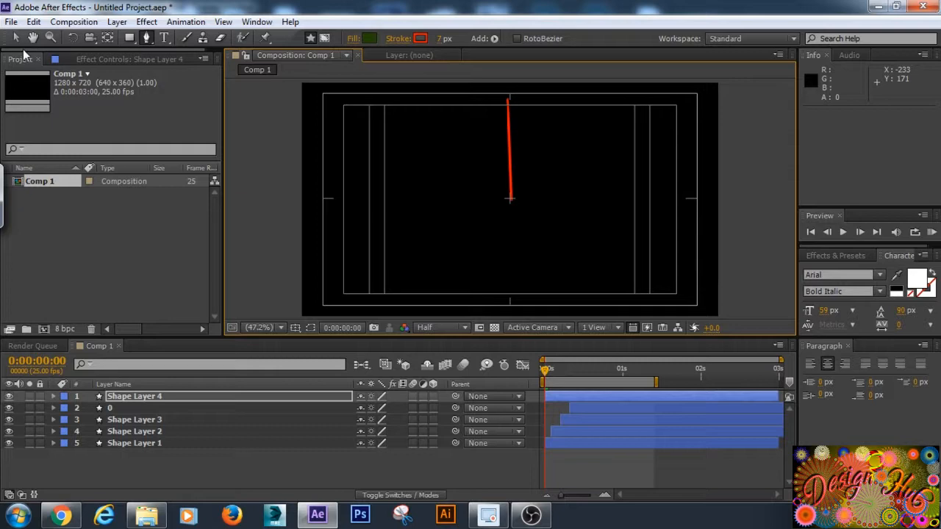
# - Delete Shape Layer 4 with its slanted line and create a fresh empty shape layer
pyautogui.click(290, 401)
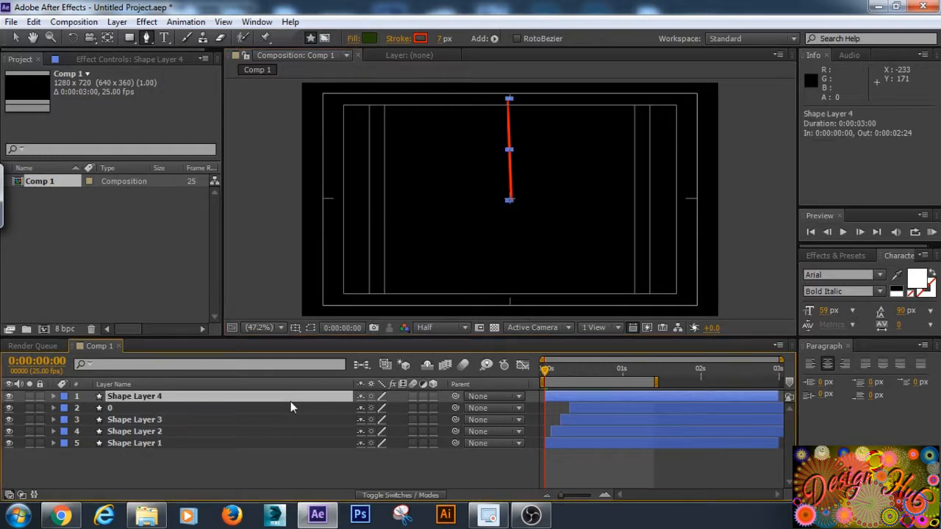
pyautogui.press('Delete')
pyautogui.press('shift')
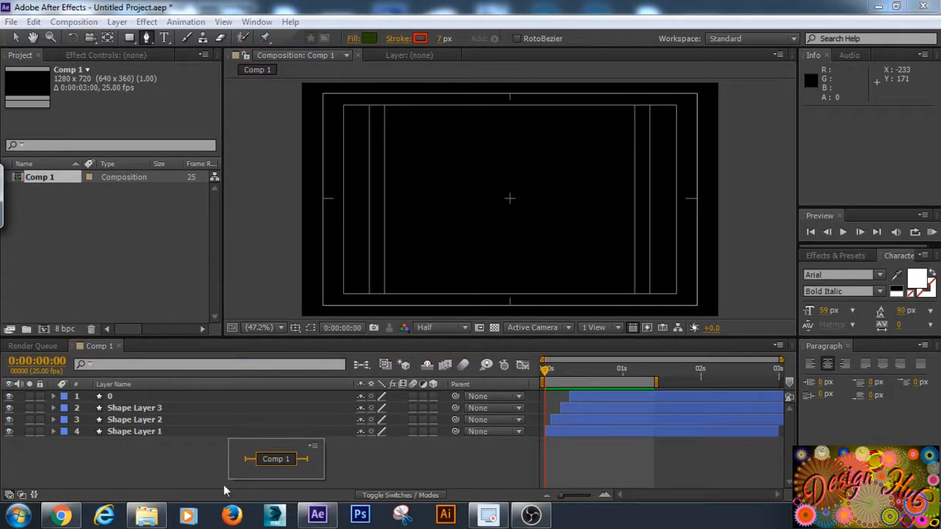
pyautogui.rightClick(205, 469)
pyautogui.moveTo(381, 316)
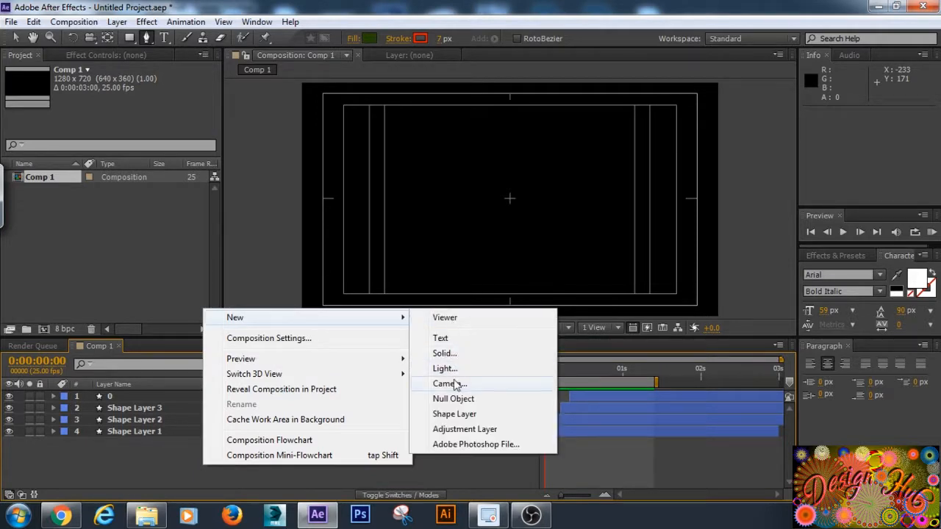
pyautogui.click(466, 414)
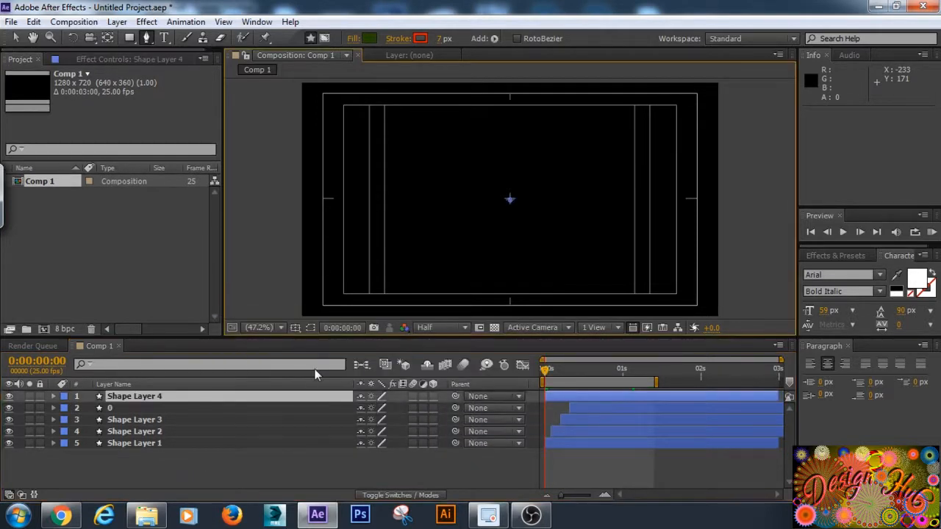
# - Toggle the title/action safe overlay off and back on, and show and hide the grid
pyautogui.click(297, 327)
pyautogui.click(330, 343)
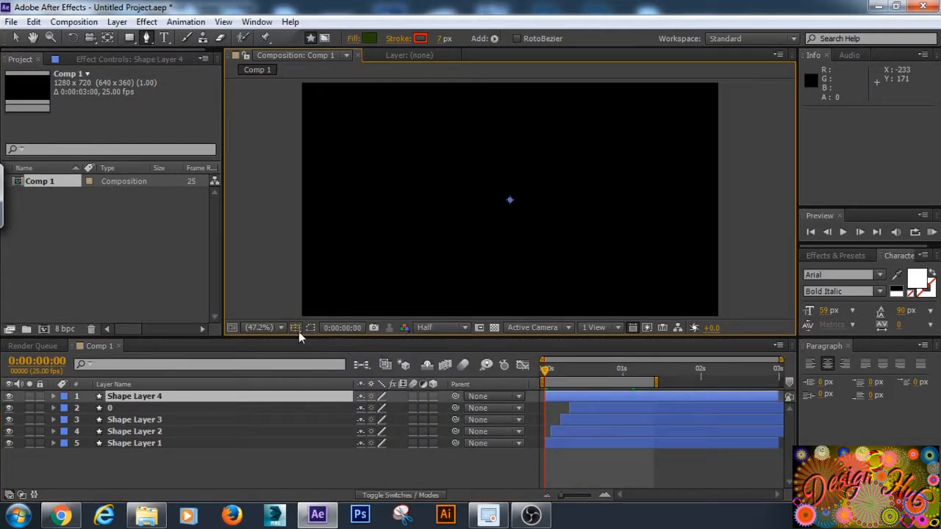
pyautogui.click(296, 328)
pyautogui.click(320, 343)
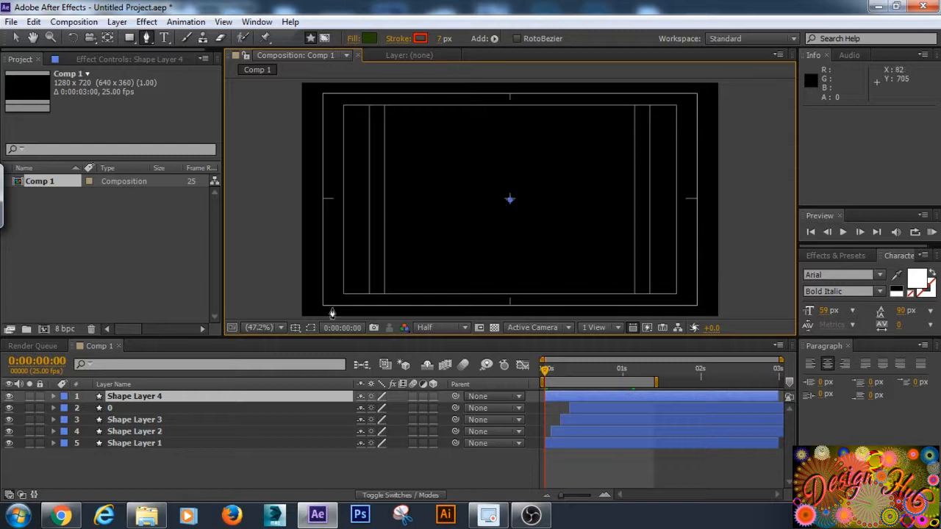
pyautogui.click(295, 328)
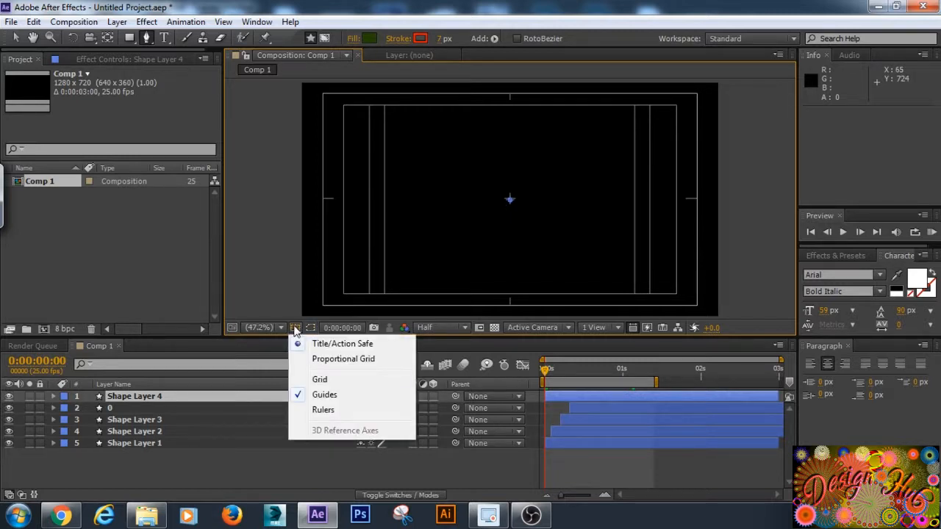
pyautogui.click(319, 380)
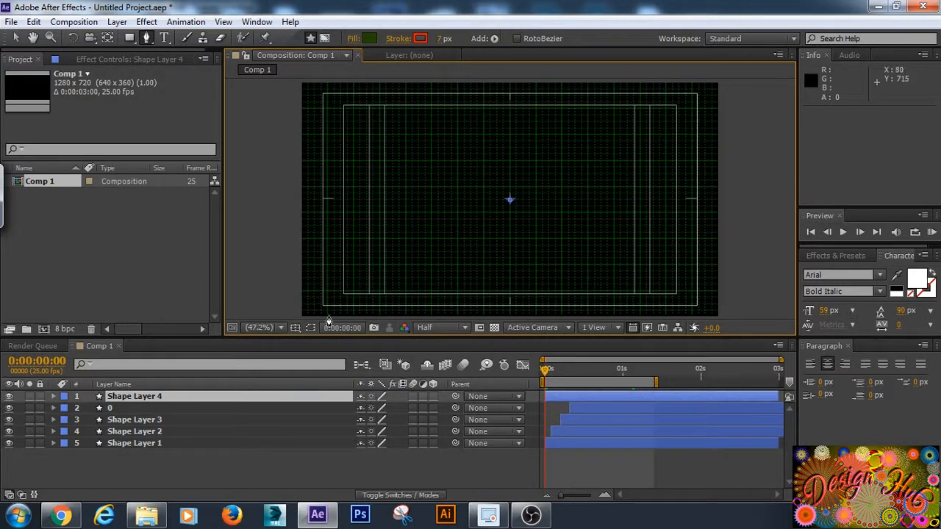
pyautogui.click(294, 329)
pyautogui.click(298, 382)
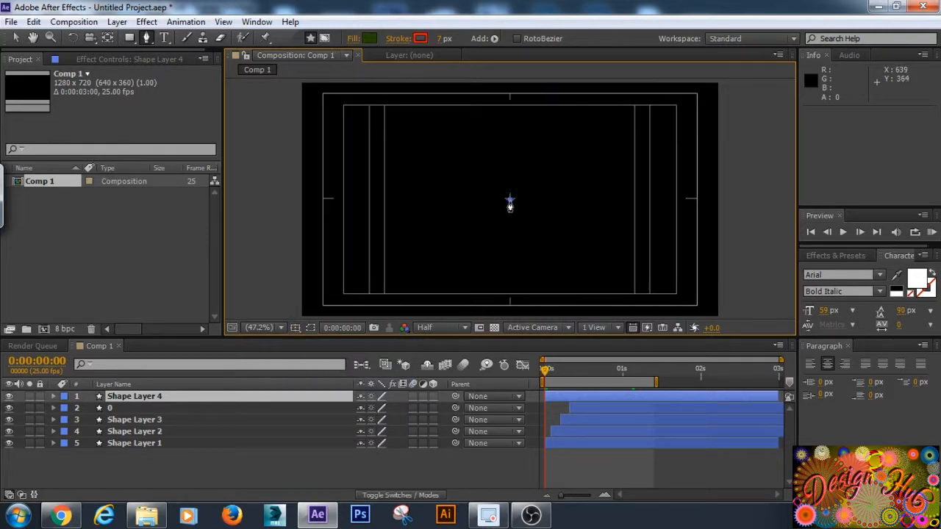
# - Draw a straight vertical line from the composition center up to the upper safe margin on Shape Layer 4 and add Trim Paths to it
pyautogui.press('Return')
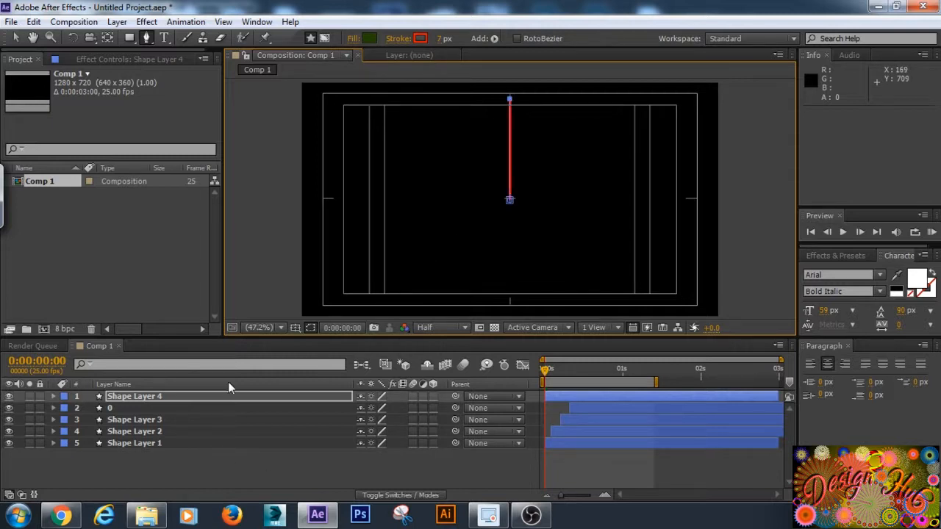
pyautogui.press('Return')
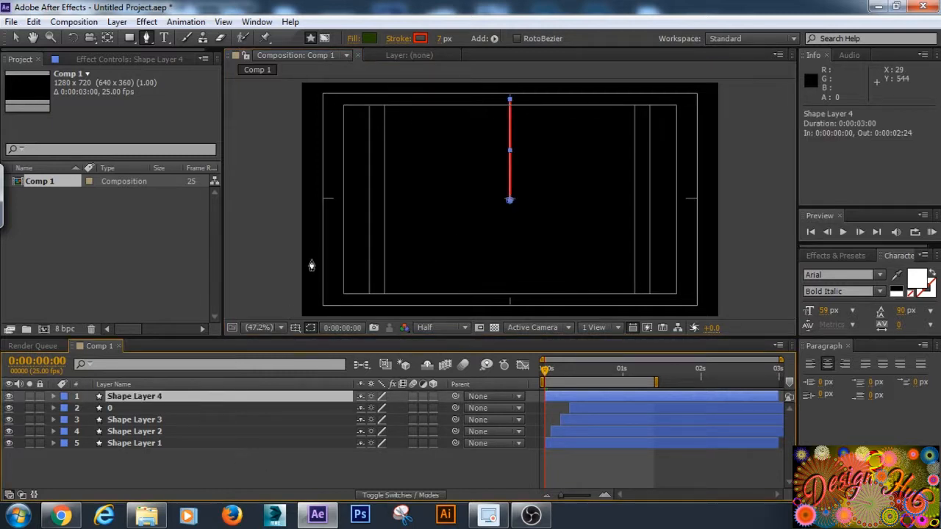
pyautogui.click(493, 40)
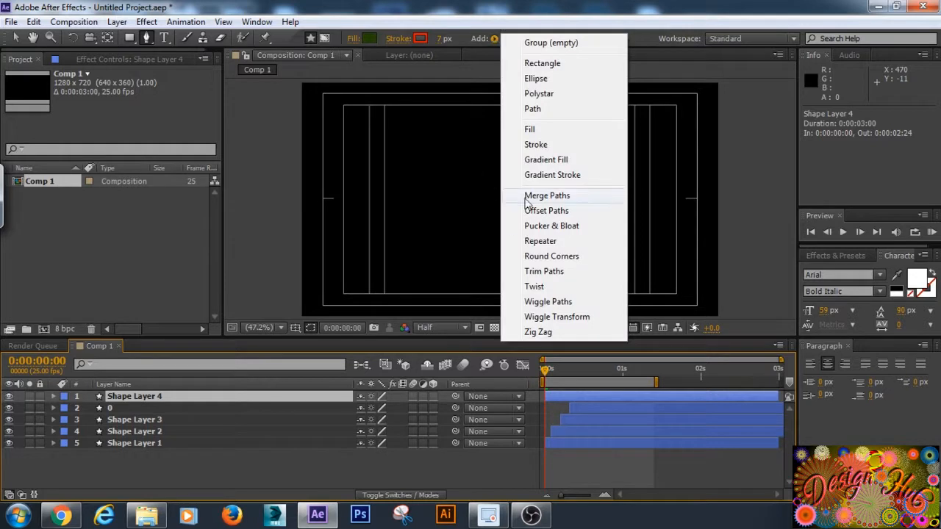
pyautogui.click(558, 271)
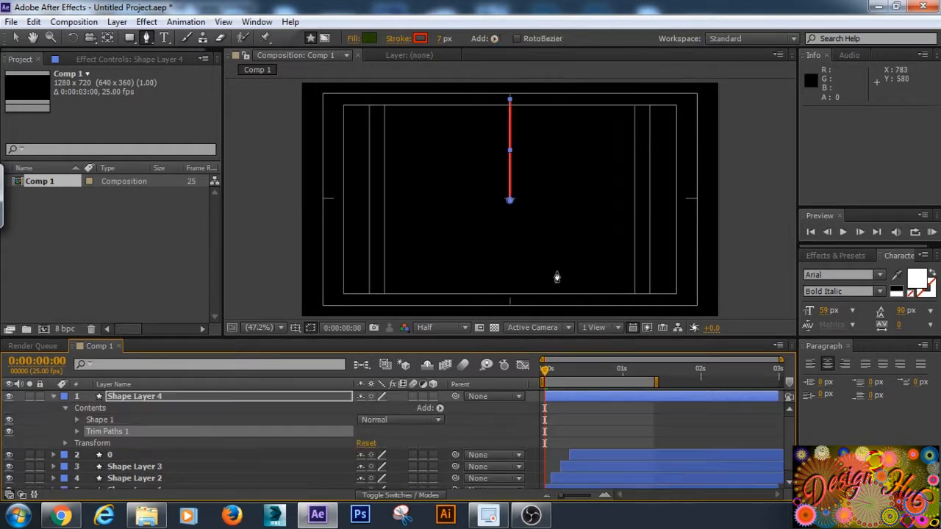
# - Hide the title/action safe overlay and enable keyframing for Trim Paths 1's Start and End at 0:00:00:00
pyautogui.click(295, 328)
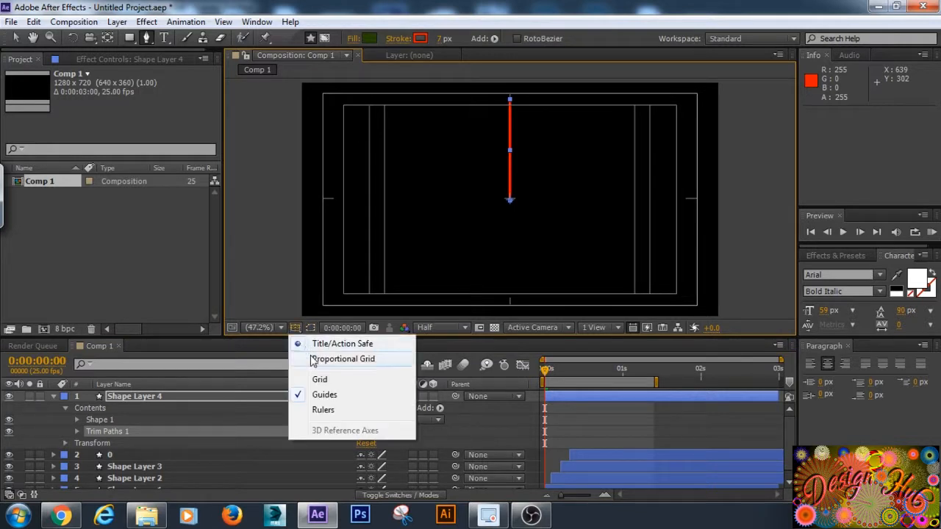
pyautogui.click(304, 346)
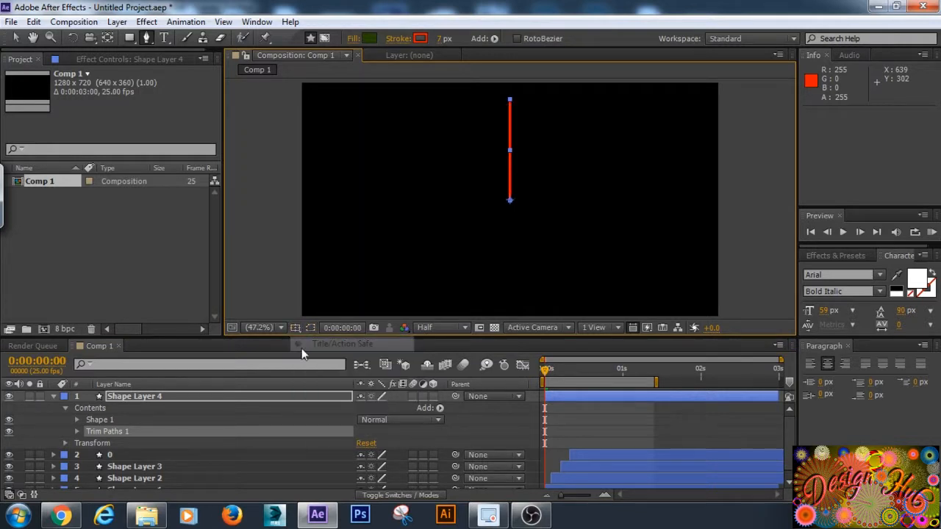
pyautogui.click(77, 431)
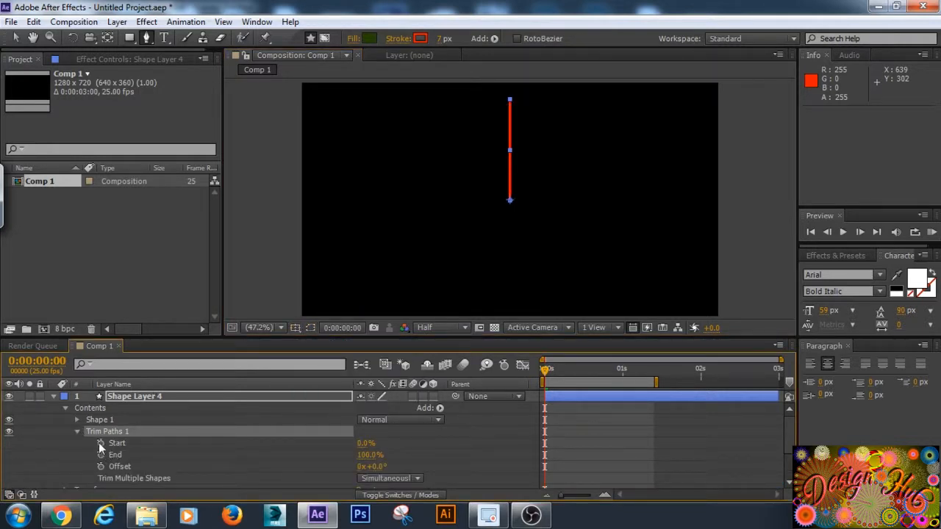
pyautogui.click(101, 444)
pyautogui.click(101, 455)
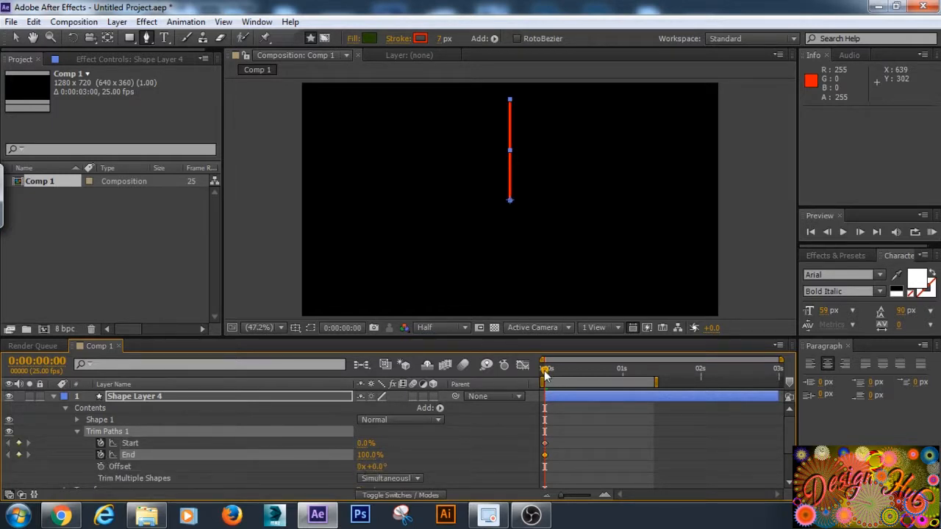
# - Add keyframes at 0:00:01:08 for Trim Paths 1's Start and End without changing their values
pyautogui.moveTo(546, 371); pyautogui.dragTo(638, 384)
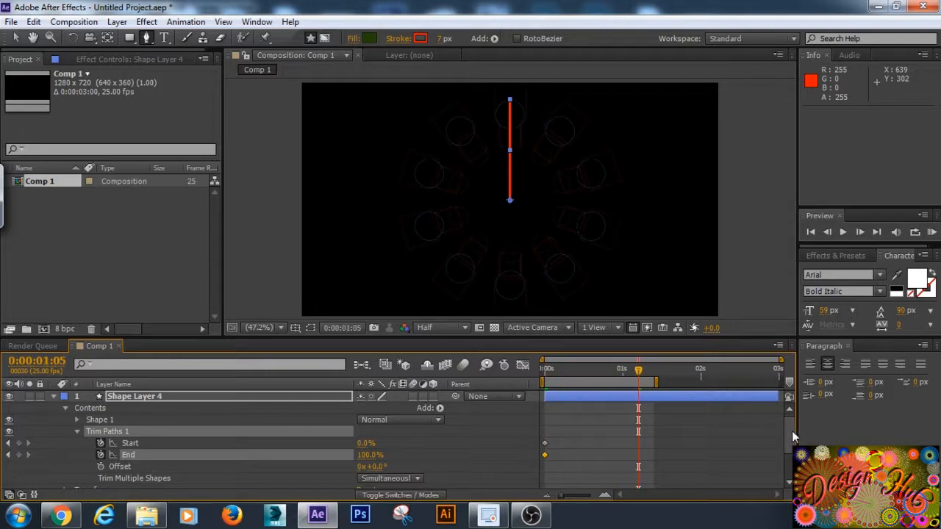
pyautogui.scroll(-3, 792, 431)
pyautogui.scroll(1, 790, 441)
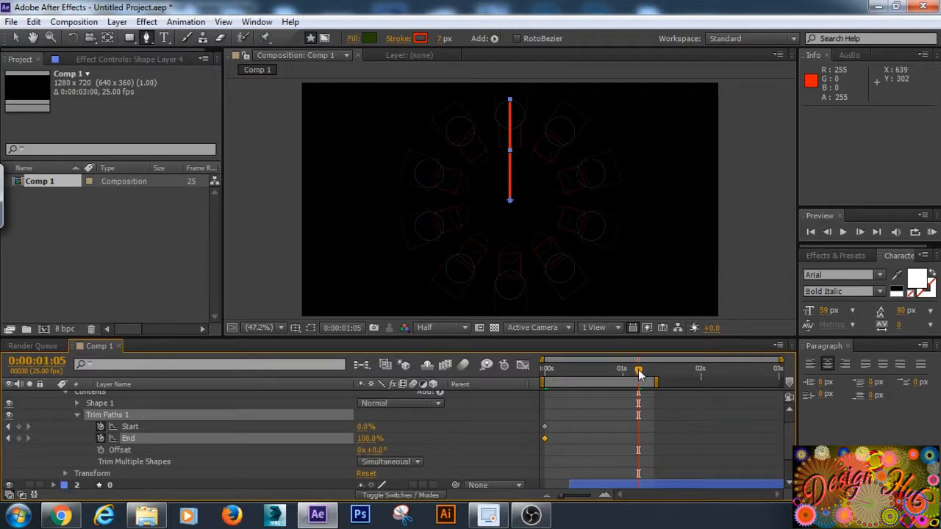
pyautogui.moveTo(639, 374); pyautogui.dragTo(645, 379)
pyautogui.moveTo(644, 375); pyautogui.dragTo(648, 375)
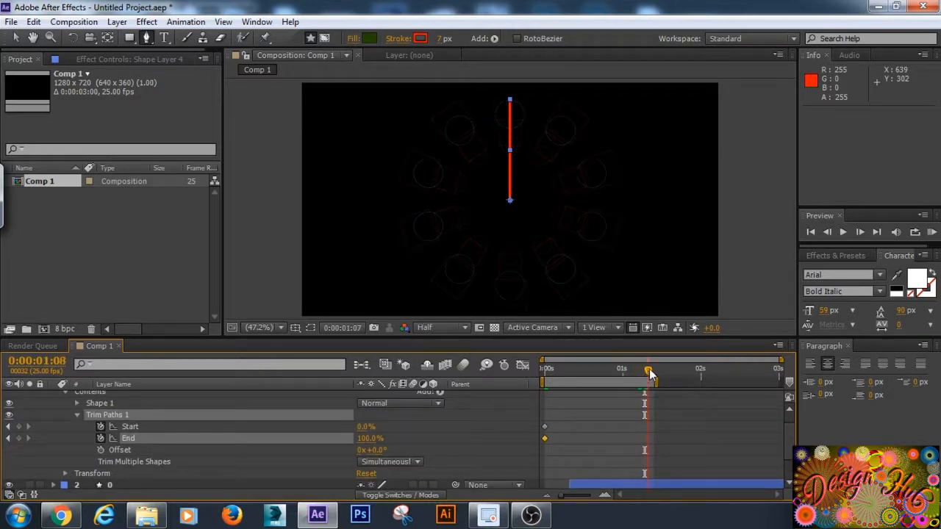
pyautogui.click(18, 426)
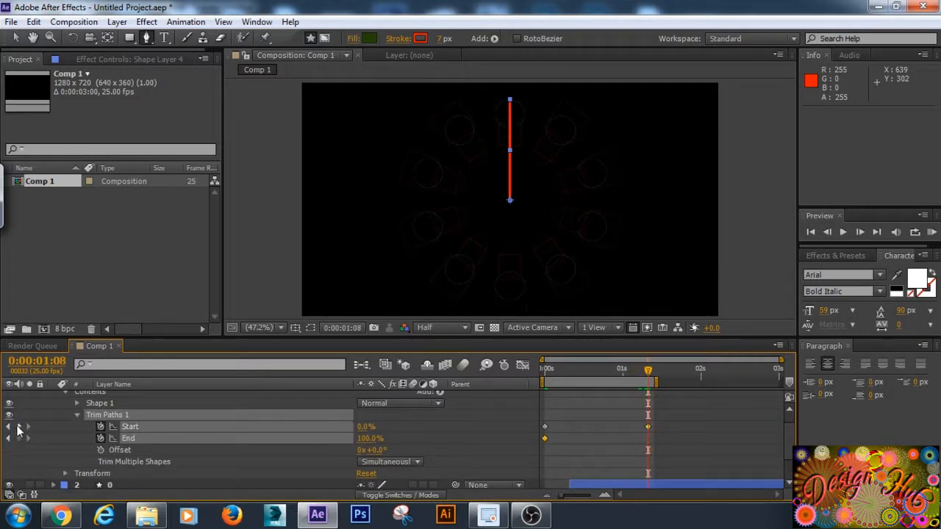
pyautogui.click(18, 438)
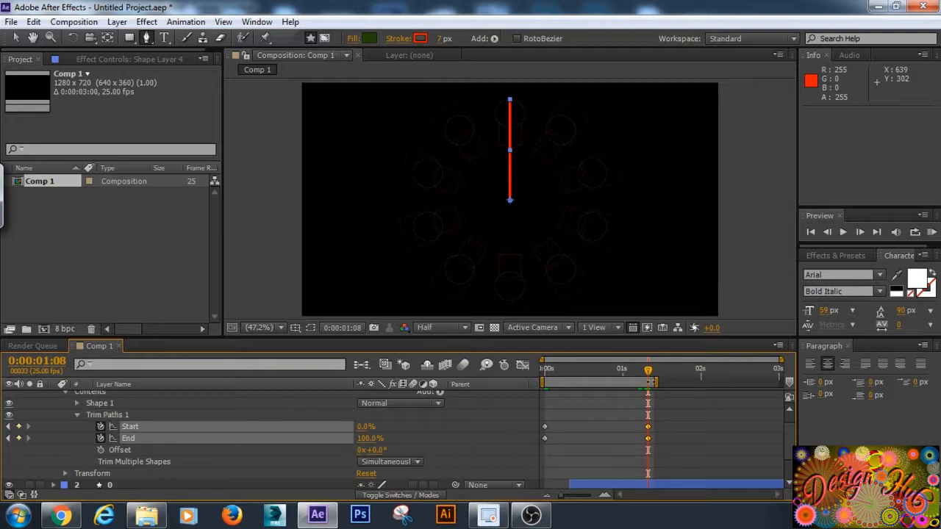
# - Set Trim Paths 1's End to 0% at 0:00:00:00
pyautogui.moveTo(648, 375); pyautogui.dragTo(545, 369)
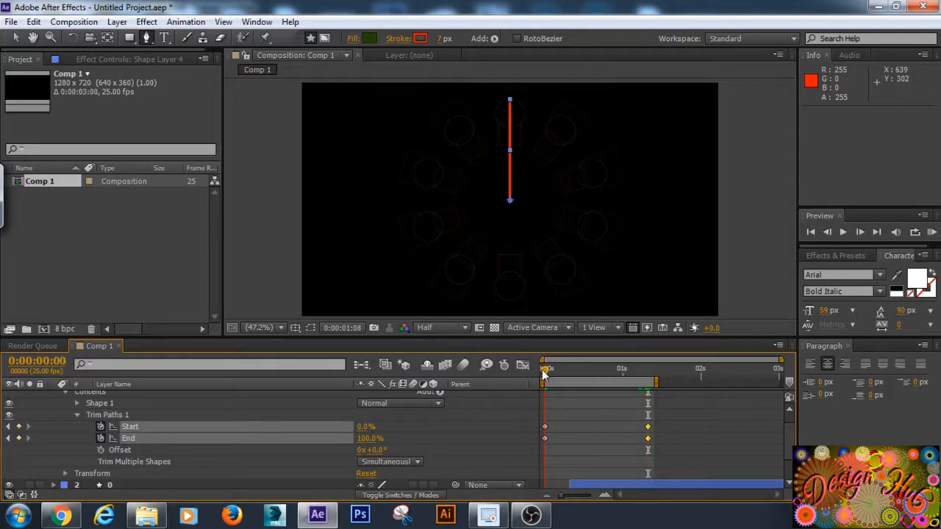
pyautogui.click(368, 438)
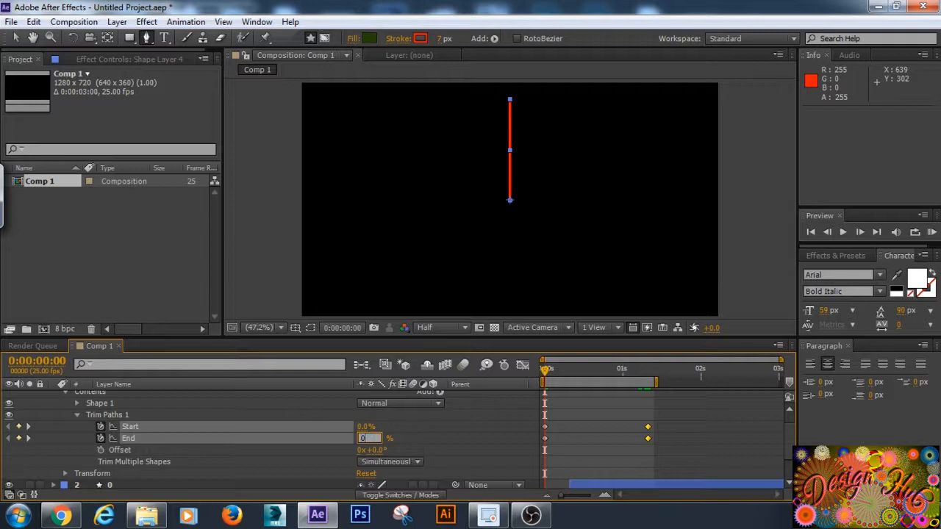
pyautogui.write('0')
pyautogui.press('Return')
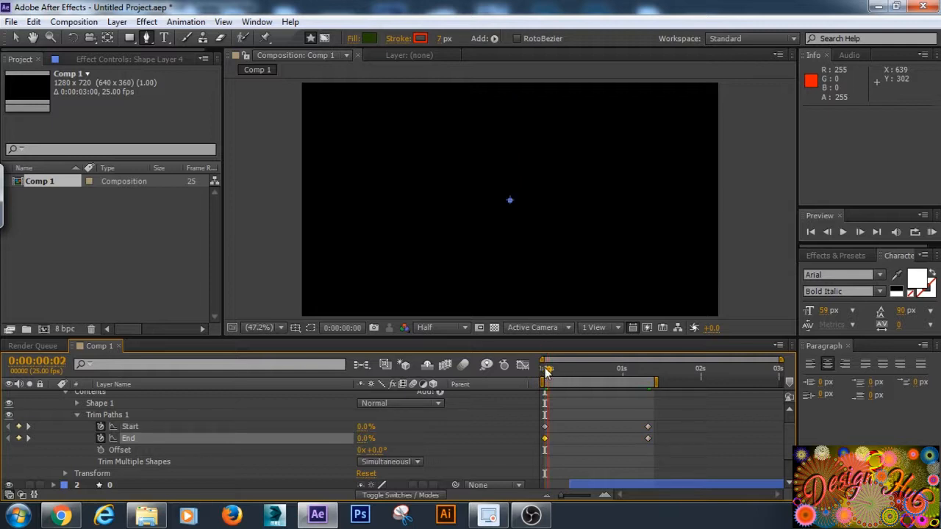
# - Set Trim Paths 1's Start to 100% at 0:00:01:08 on Shape Layer 4
pyautogui.moveTo(546, 371); pyautogui.dragTo(651, 377)
pyautogui.click(366, 427)
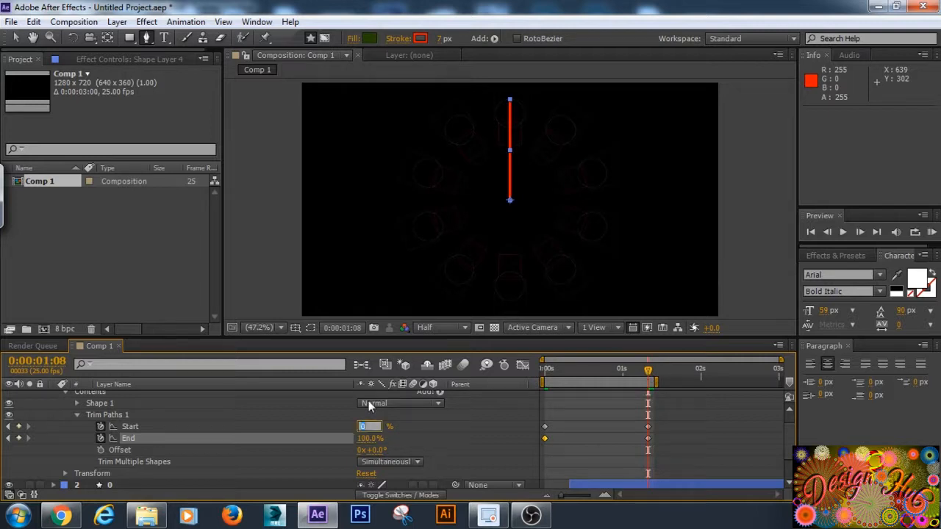
pyautogui.write('100')
pyautogui.press('Return')
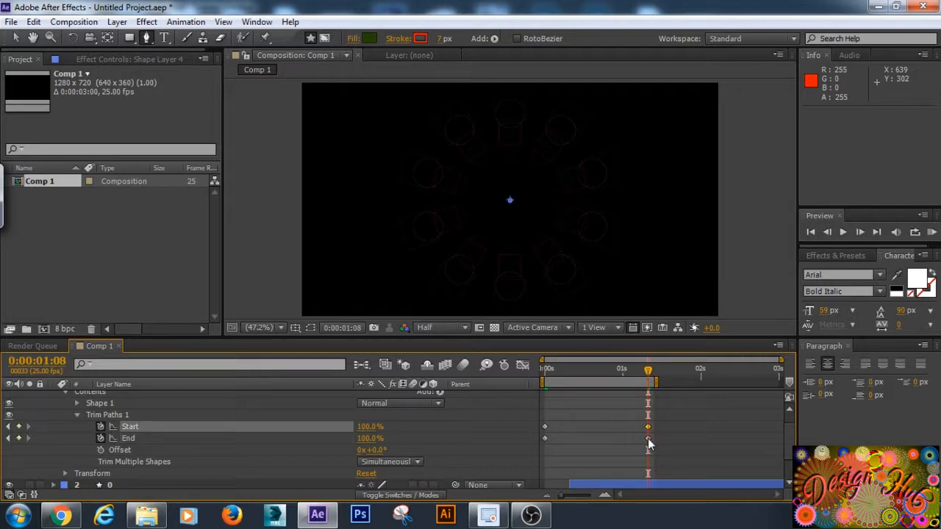
# - Move Trim Paths 1's last End keyframe slightly earlier and its first Start keyframe to 0:00:00:01, and preview the line
pyautogui.moveTo(648, 439); pyautogui.dragTo(644, 438)
pyautogui.click(545, 426)
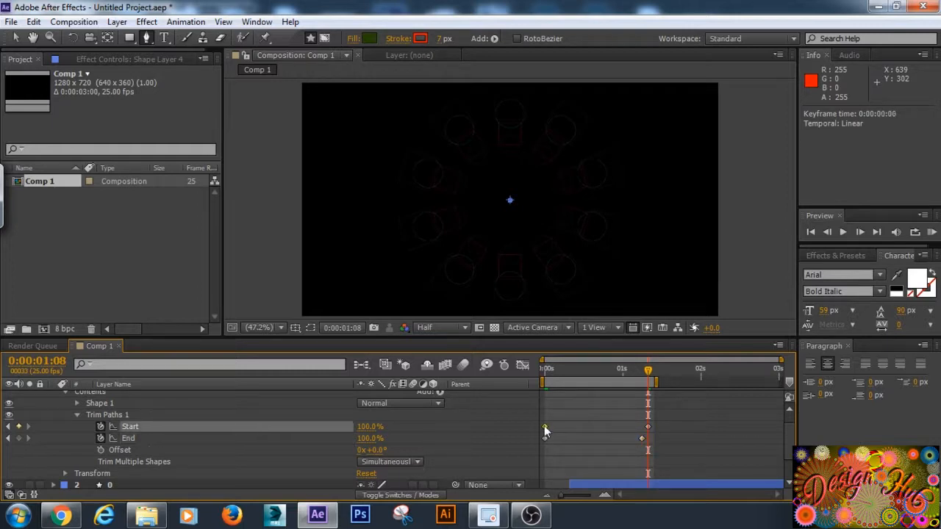
pyautogui.moveTo(546, 426); pyautogui.dragTo(549, 427)
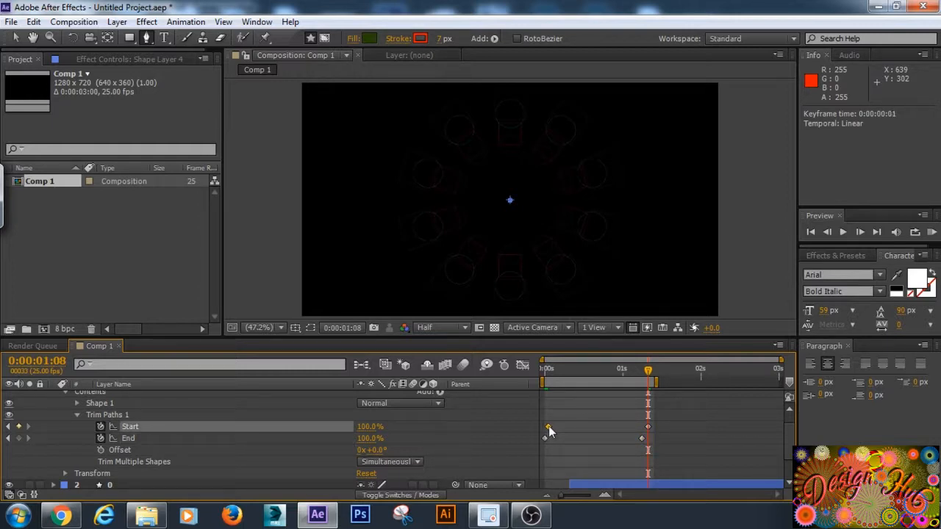
pyautogui.click(641, 439)
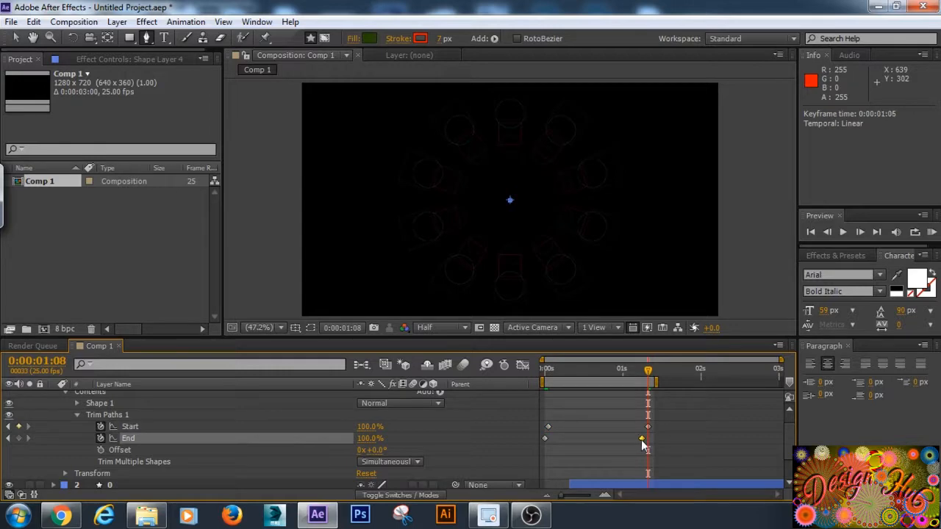
pyautogui.click(642, 372)
pyautogui.moveTo(642, 373); pyautogui.dragTo(550, 370)
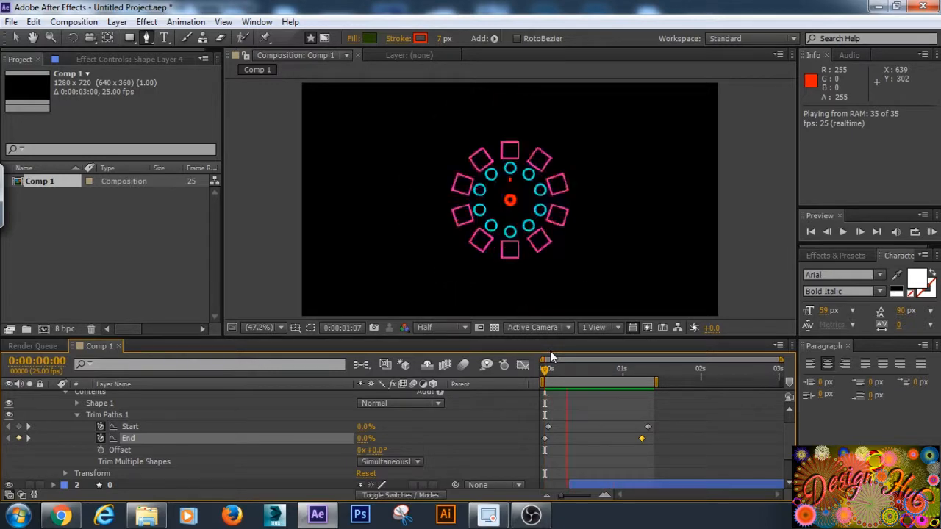
pyautogui.press('space')
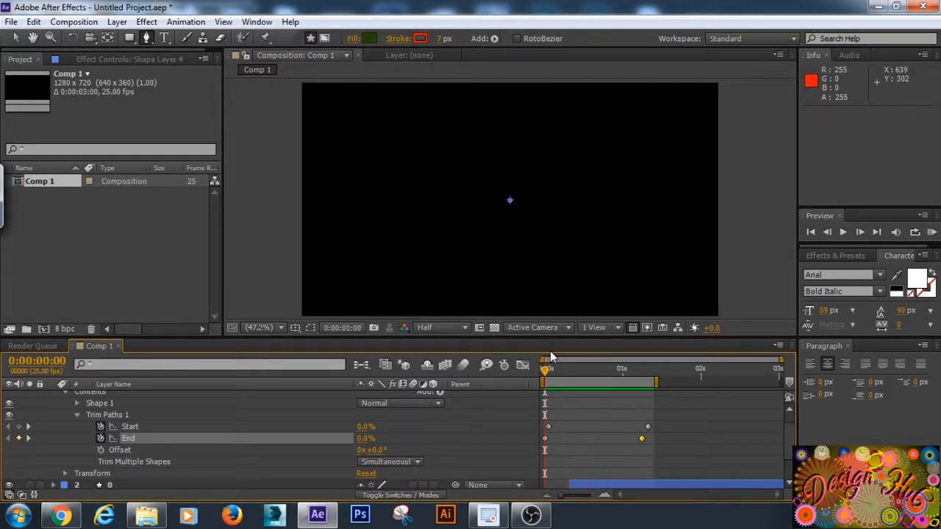
# - Widen the trim offset by moving the first Start keyframe to 0:00:00:03 and the last End keyframe to 0:00:01:04, and preview it
pyautogui.click(641, 439)
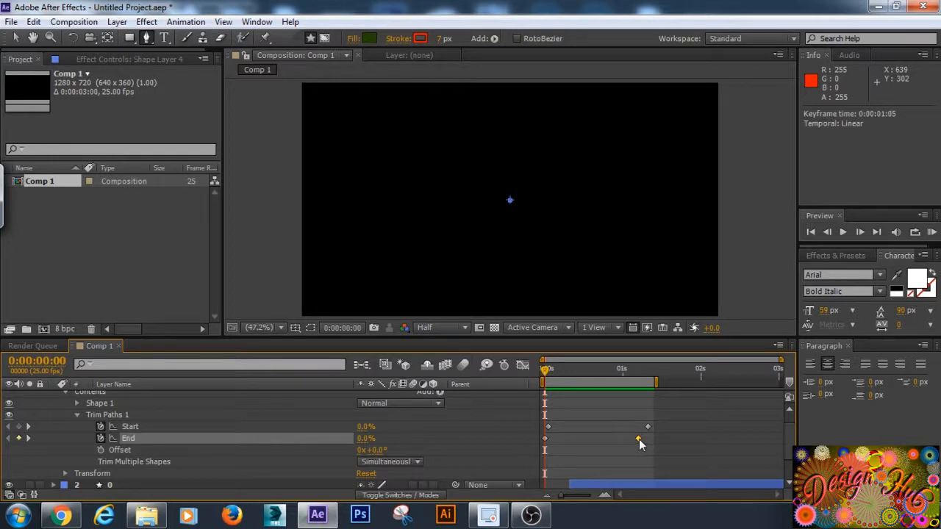
pyautogui.moveTo(548, 427); pyautogui.dragTo(555, 427)
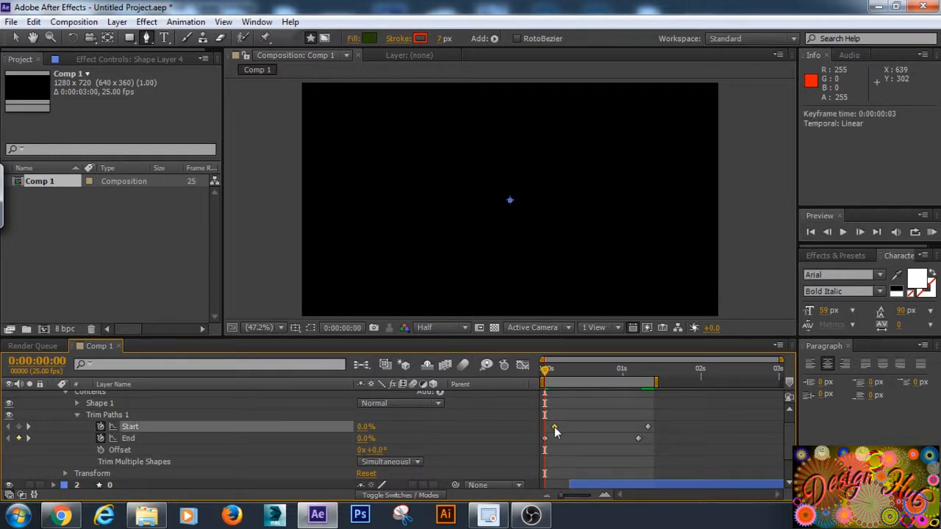
pyautogui.click(637, 439)
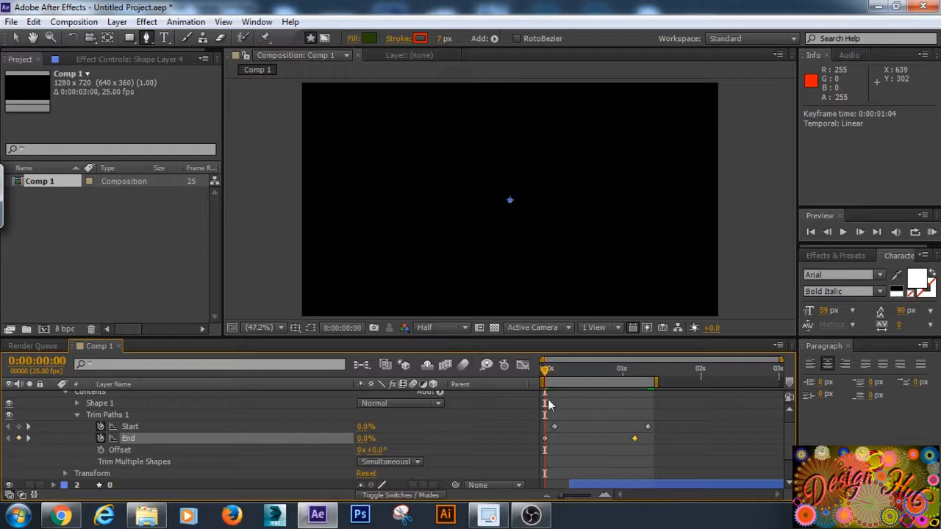
pyautogui.moveTo(547, 370); pyautogui.dragTo(585, 378)
pyautogui.press('KP_0')
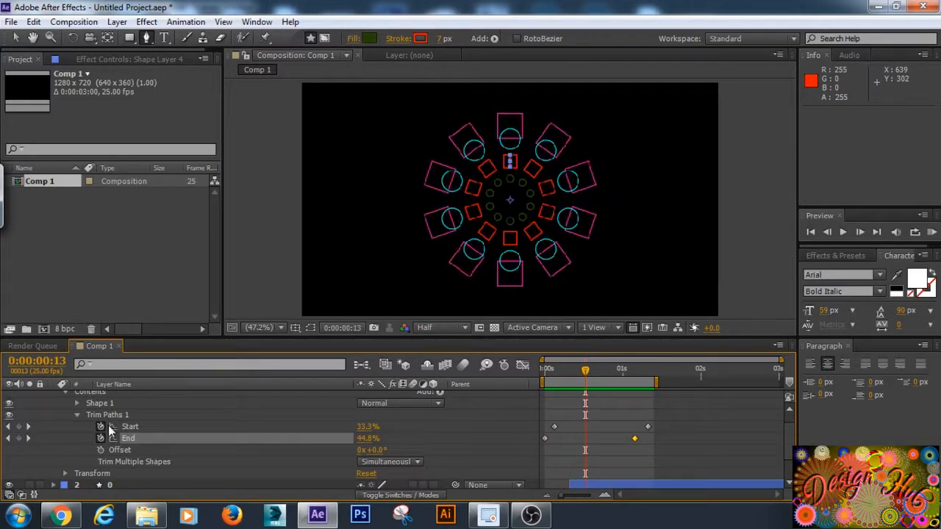
# - Collapse Shape Layer 4 and change its stroke color to yellow (EAFF00)
pyautogui.scroll(1, 760, 418)
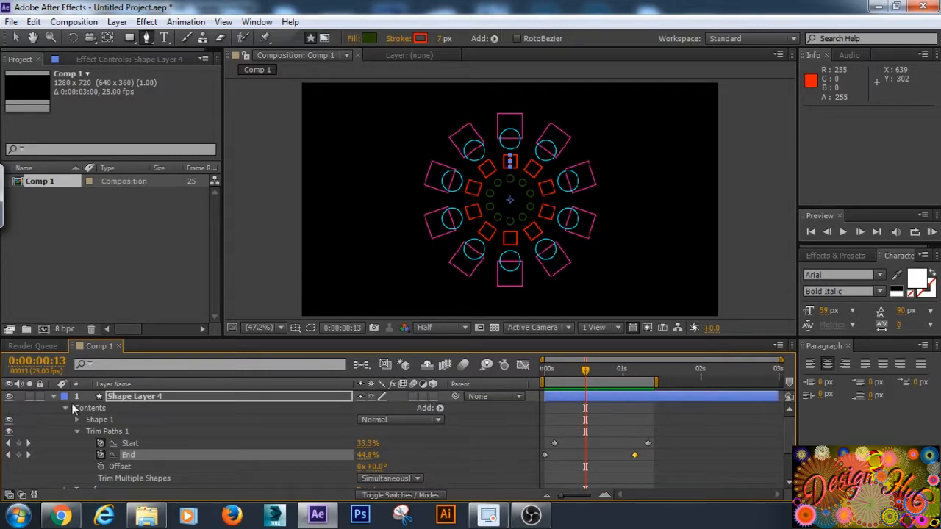
pyautogui.click(53, 396)
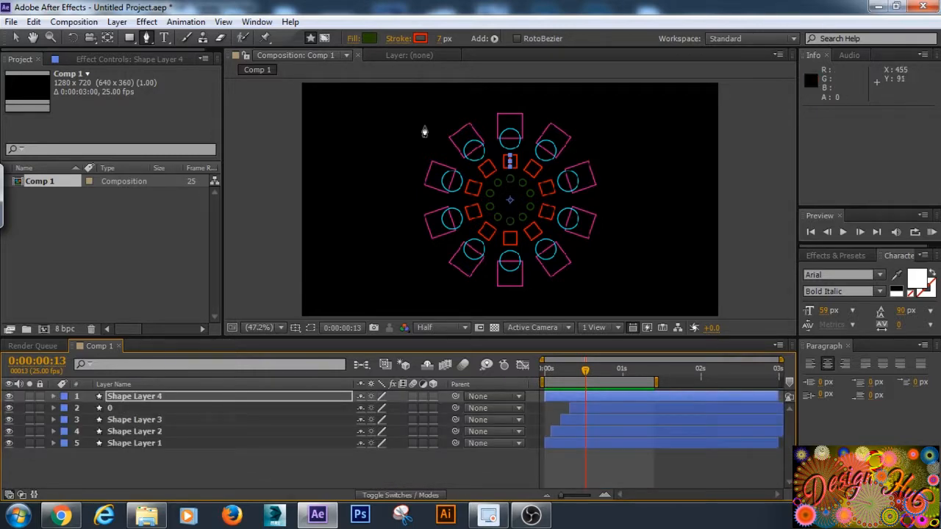
pyautogui.click(420, 39)
pyautogui.click(636, 450)
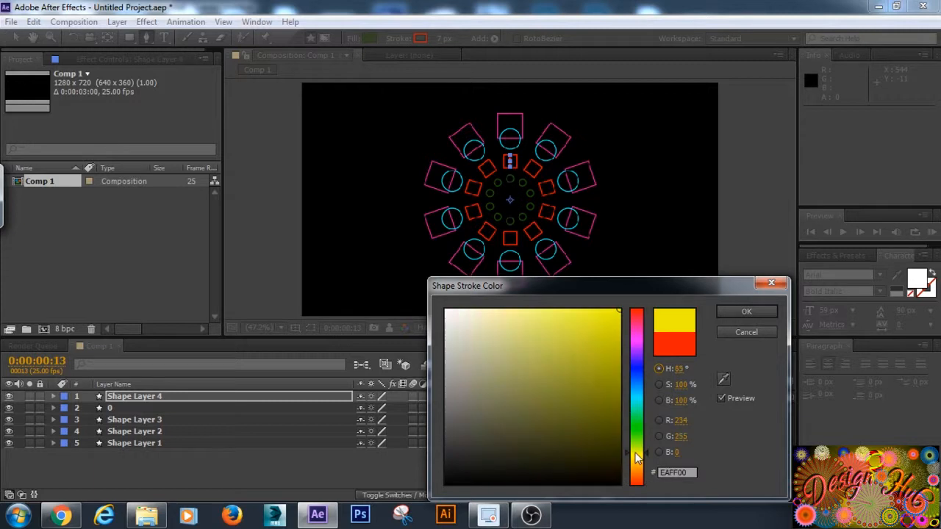
pyautogui.click(744, 313)
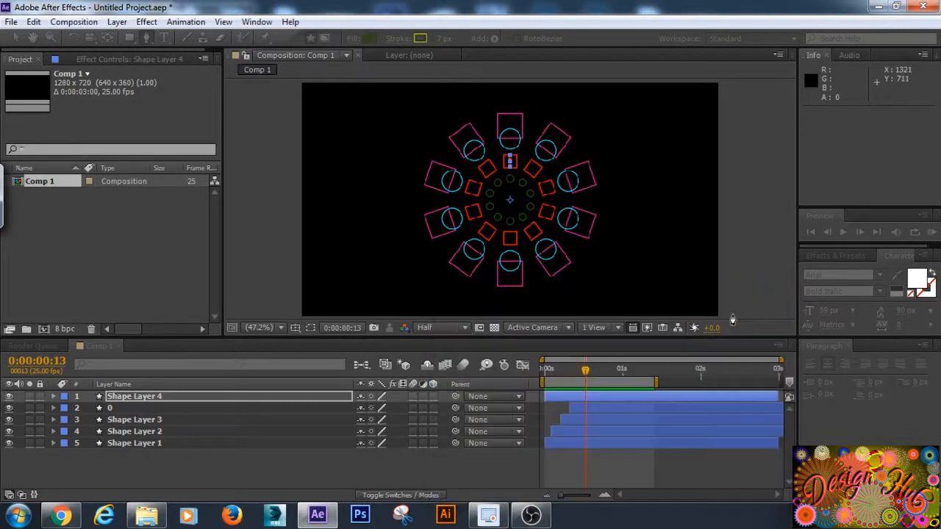
# - Apply Easy Ease to all of Shape Layer 4's Trim Paths Start and End keyframes
pyautogui.click(179, 398)
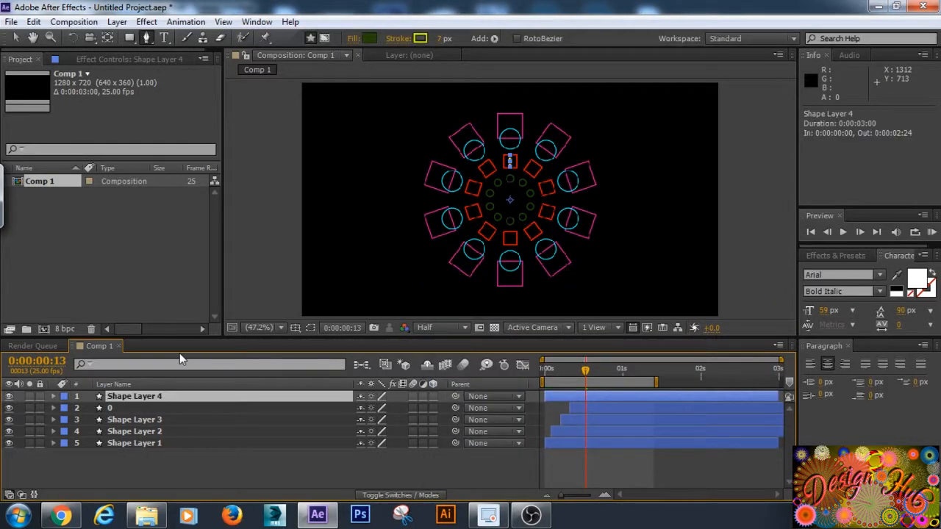
pyautogui.press('u')
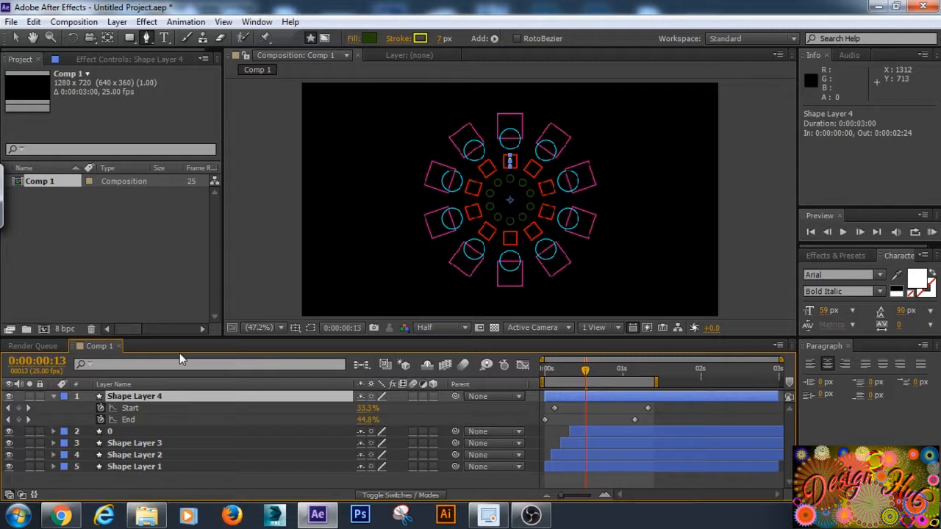
pyautogui.moveTo(662, 423); pyautogui.dragTo(535, 397)
pyautogui.rightClick(552, 419)
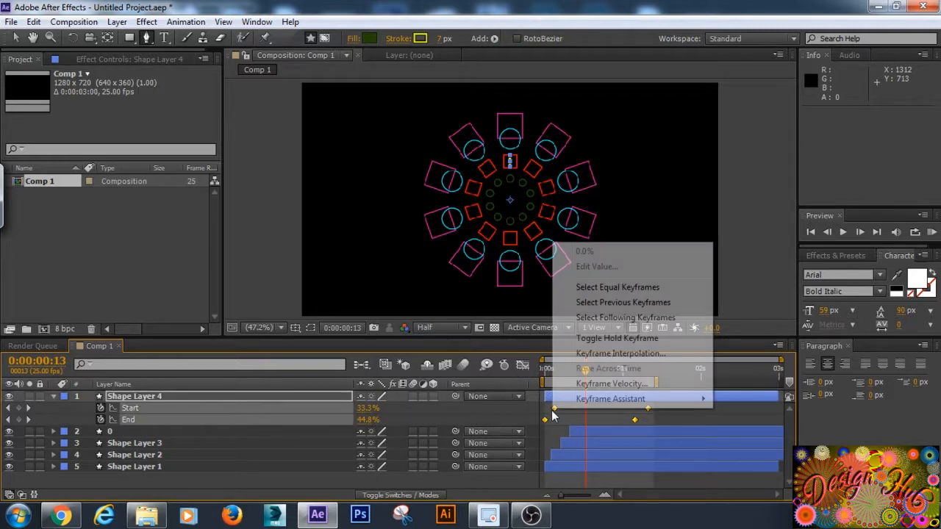
pyautogui.moveTo(691, 400)
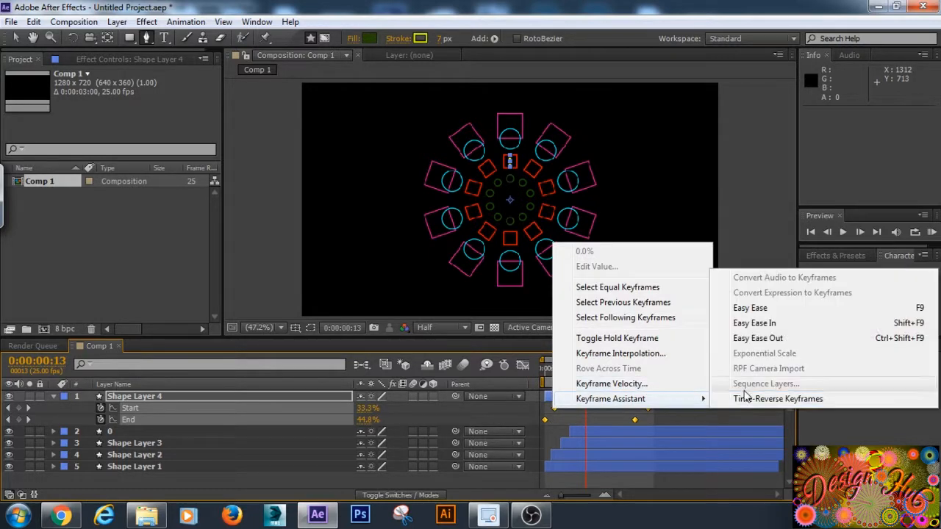
pyautogui.click(769, 310)
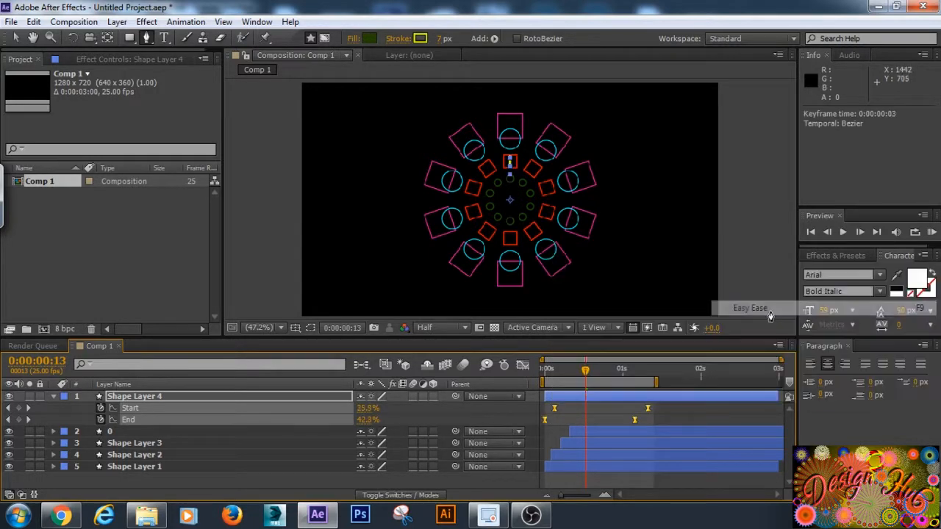
# - Reshape the Start and End speed curves in the Graph Editor to peak early and slow down gradually toward their last keyframes
pyautogui.click(522, 365)
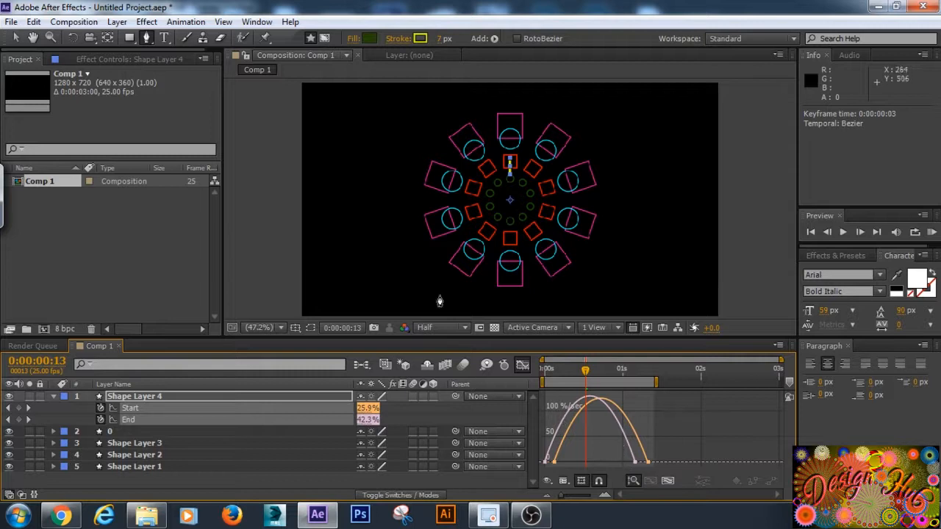
pyautogui.click(15, 37)
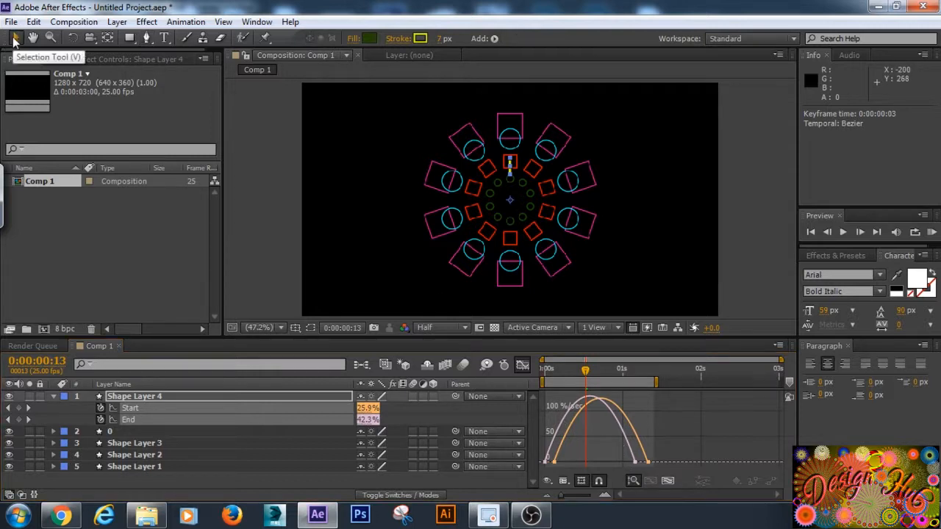
pyautogui.moveTo(616, 442); pyautogui.dragTo(558, 458)
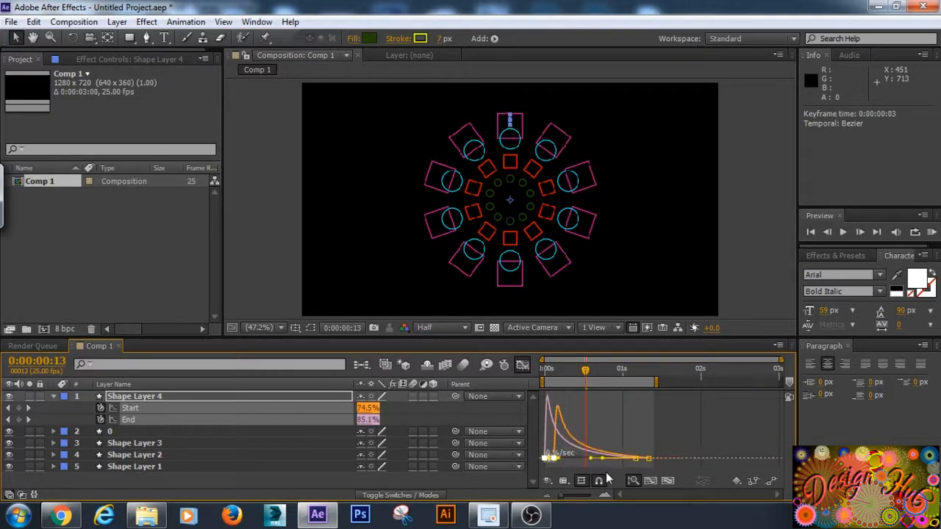
pyautogui.moveTo(658, 464); pyautogui.dragTo(582, 457)
pyautogui.press('KP_0')
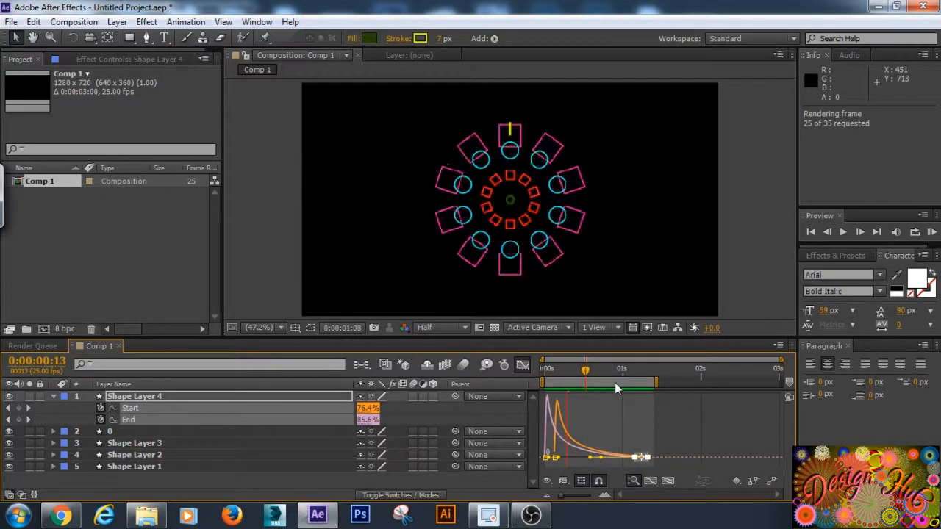
pyautogui.press('space')
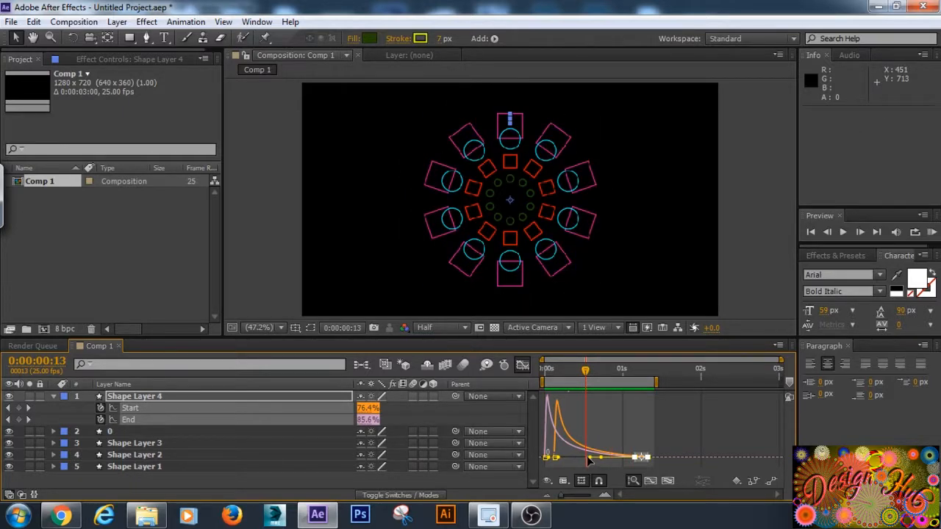
pyautogui.moveTo(591, 460); pyautogui.dragTo(564, 435)
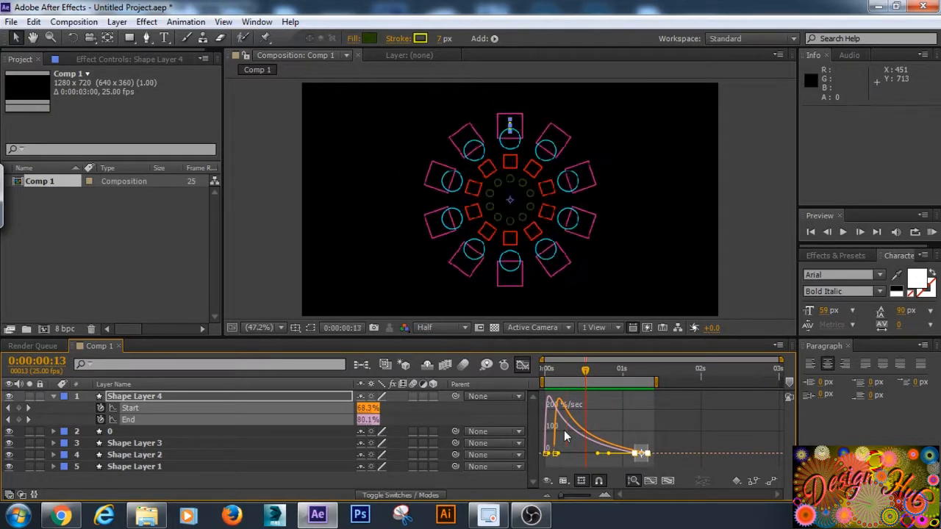
pyautogui.press('space')
# - Reveal the Stroke 1 properties of Shape Layer 4's Shape 1 and close the Graph Editor
pyautogui.click(53, 397)
pyautogui.click(53, 397)
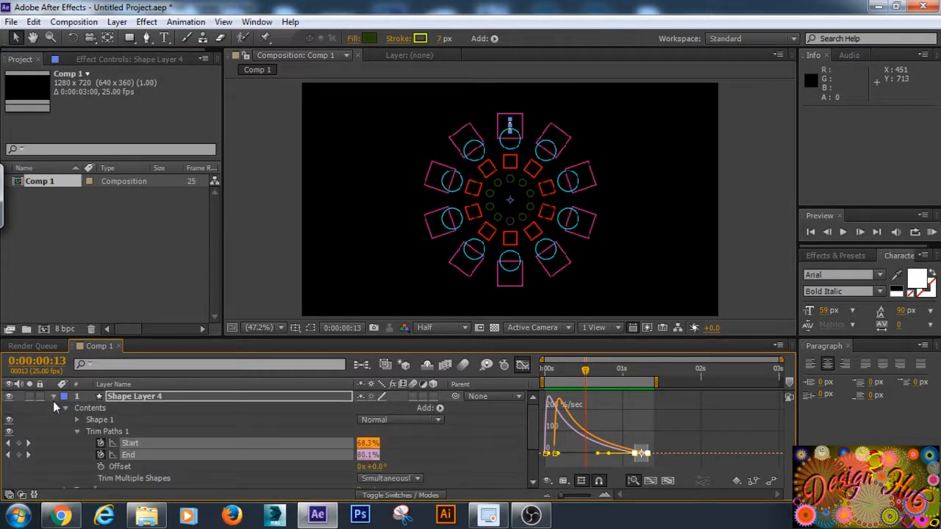
pyautogui.click(77, 432)
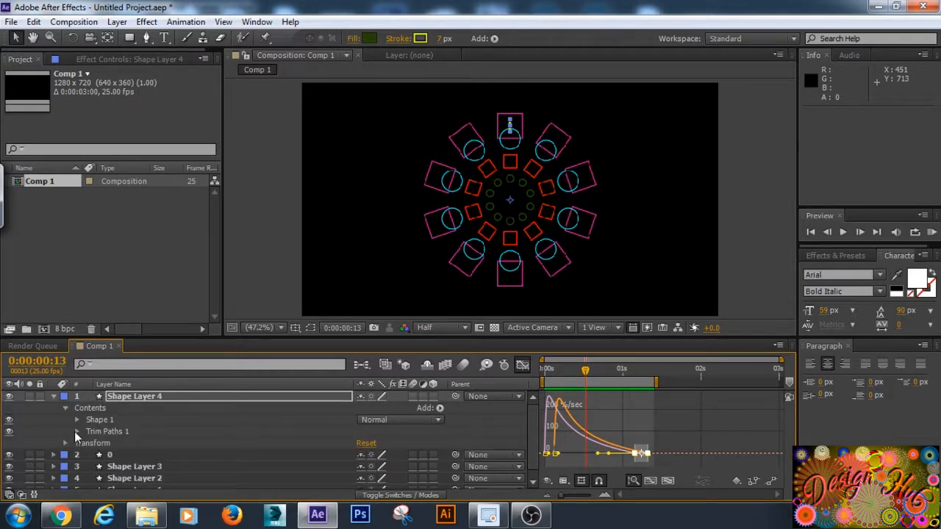
pyautogui.click(77, 419)
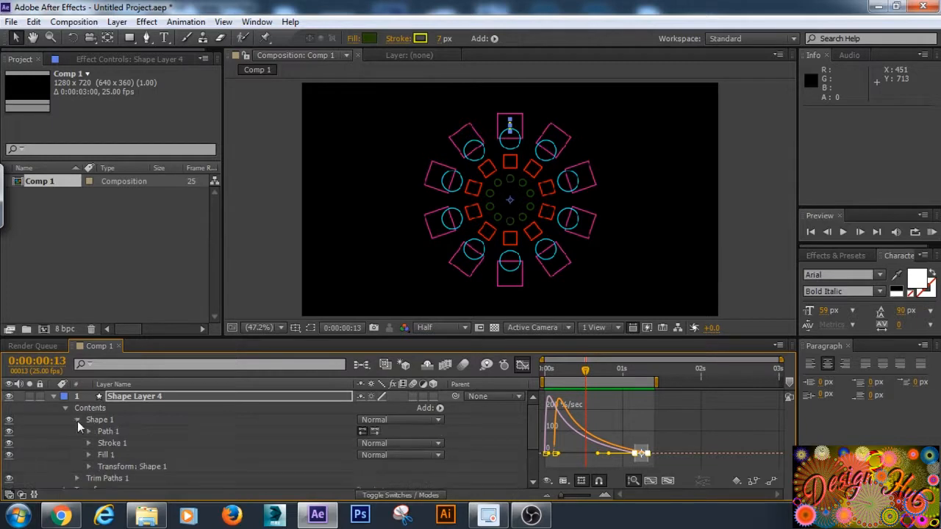
pyautogui.click(89, 444)
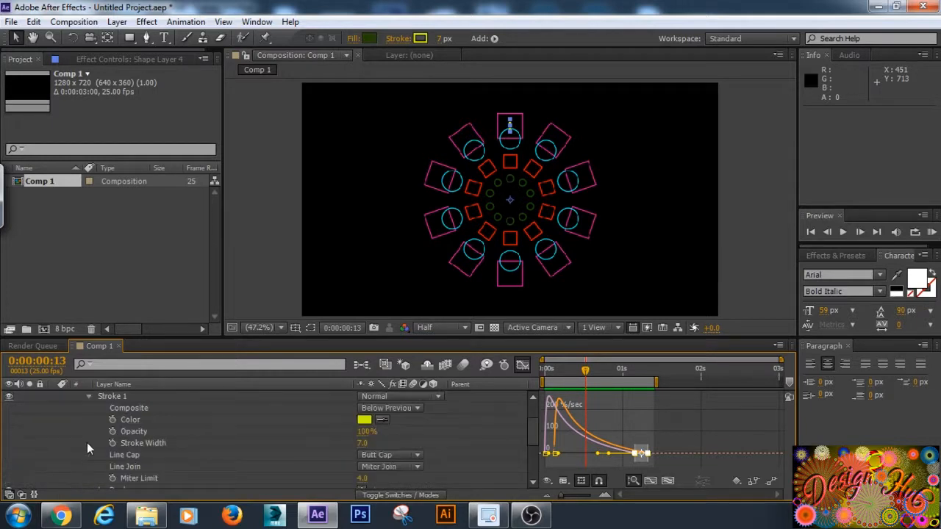
pyautogui.click(523, 366)
# - Set the Stroke Width of Shape Layer 4's Stroke 1 to 10 with the time at the first frame
pyautogui.scroll(-4, 776, 438)
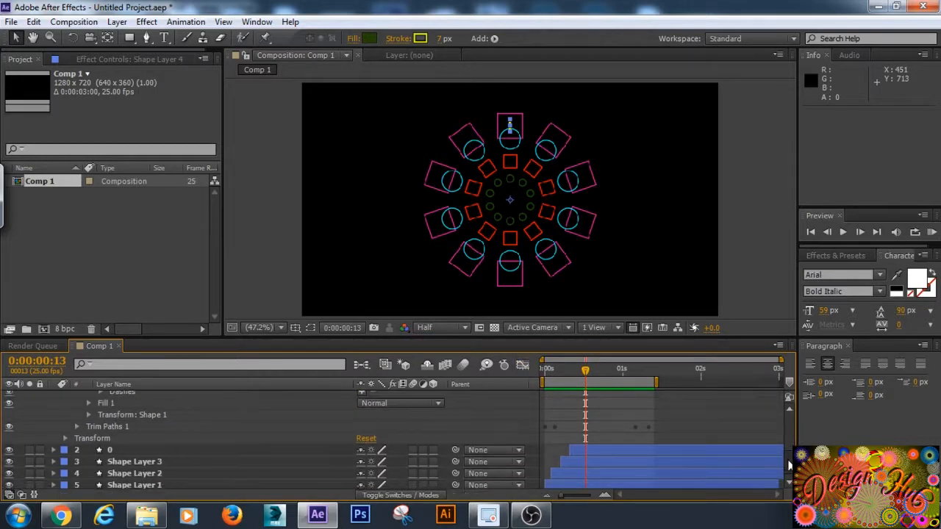
pyautogui.scroll(4, 676, 397)
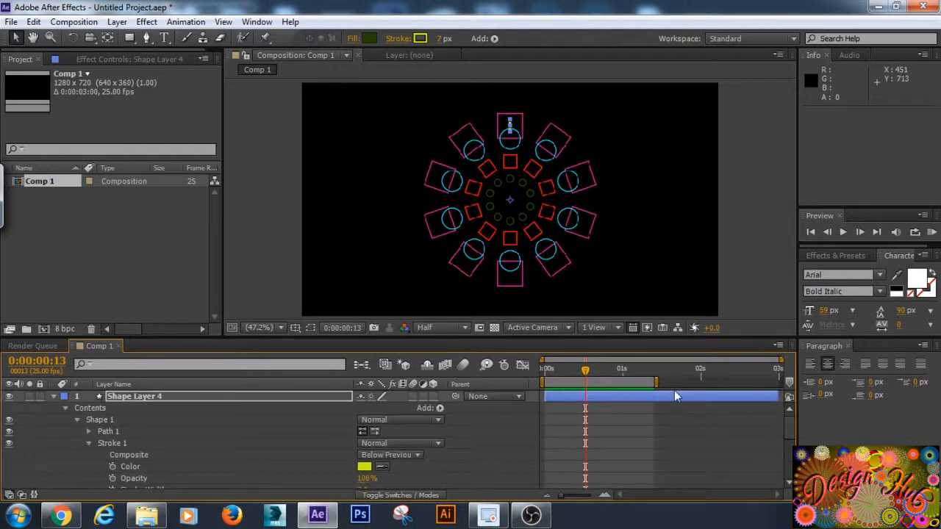
pyautogui.moveTo(584, 375); pyautogui.dragTo(545, 375)
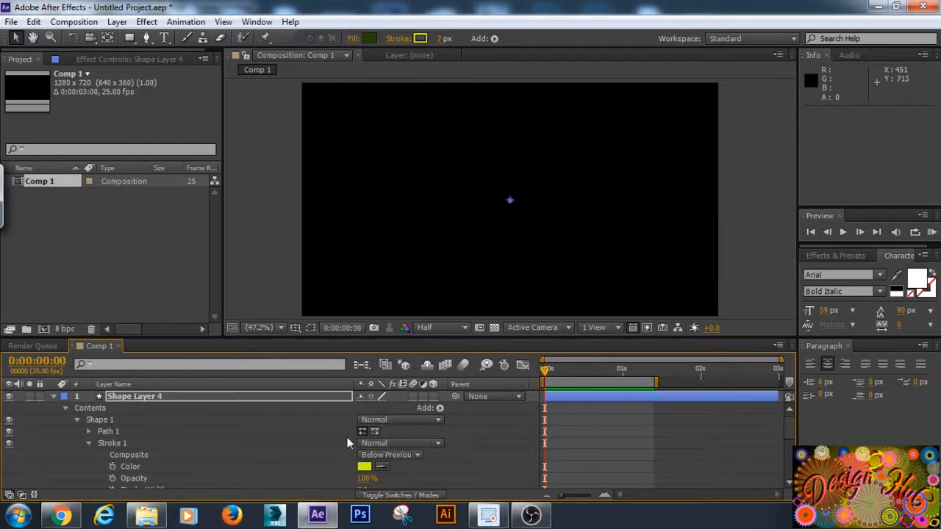
pyautogui.scroll(-3, 790, 441)
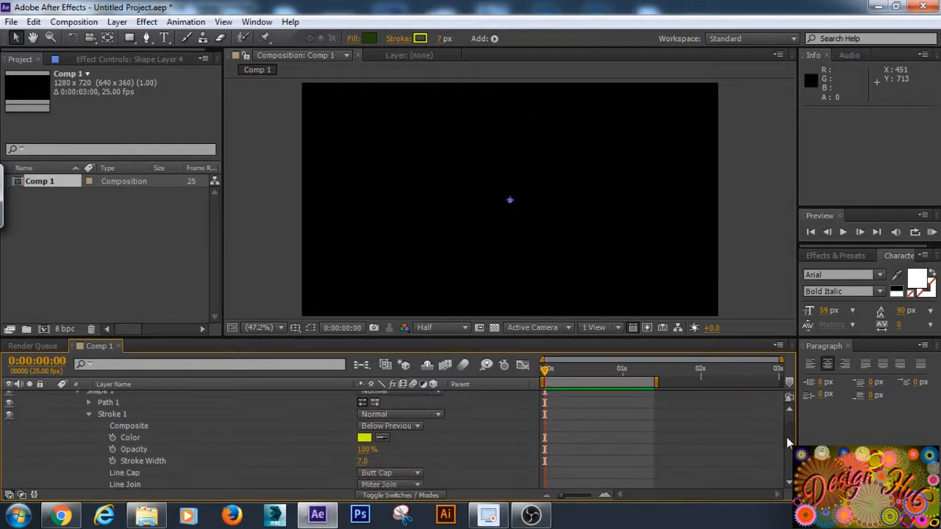
pyautogui.click(361, 454)
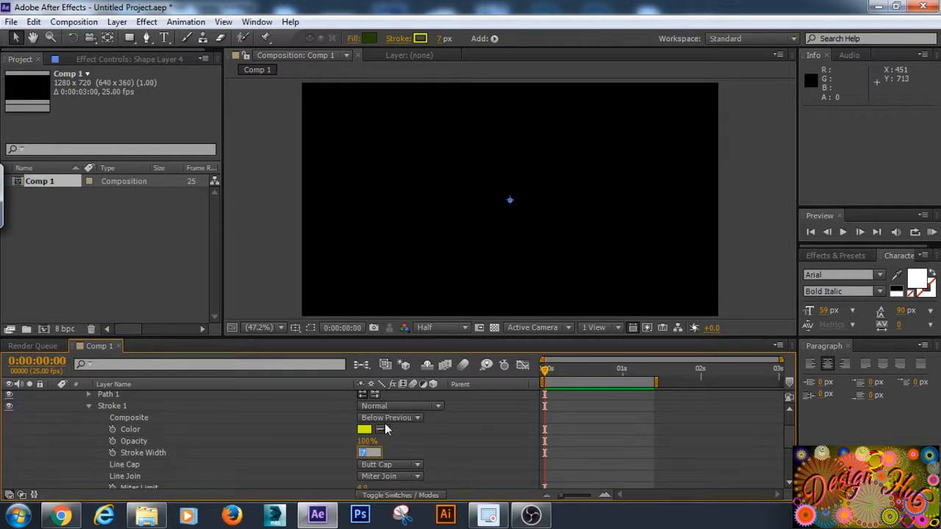
pyautogui.press('Return')
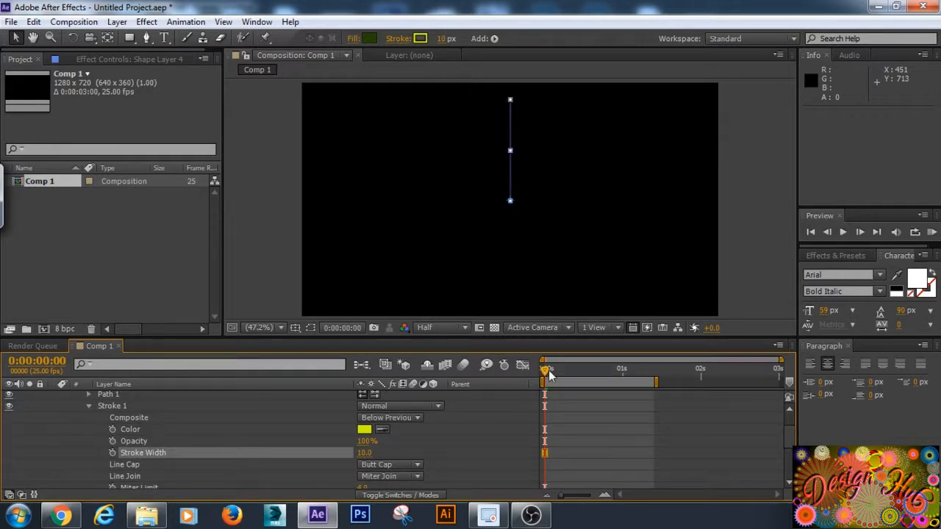
# - Add a Stroke Width keyframe with the value 0 at 0:00:01:03
pyautogui.moveTo(549, 372); pyautogui.dragTo(609, 375)
pyautogui.press('space')
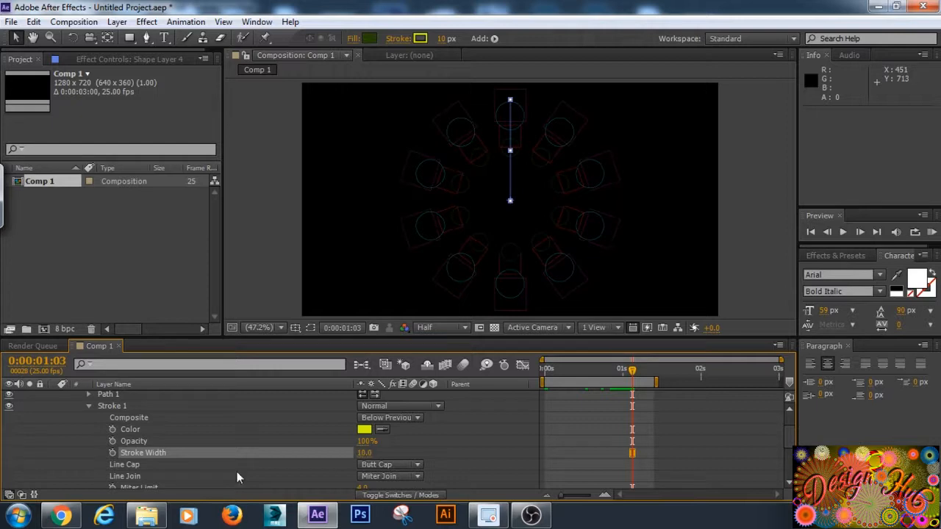
pyautogui.click(112, 453)
pyautogui.click(365, 453)
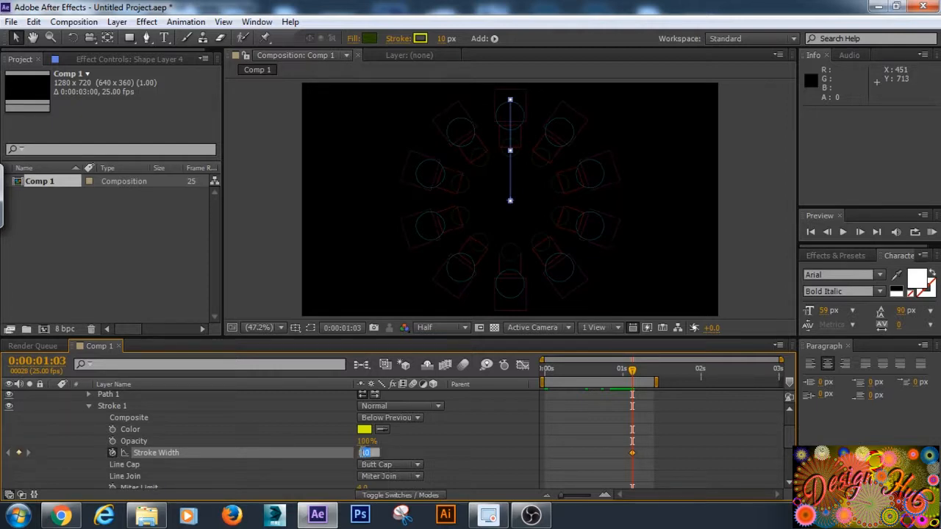
pyautogui.write('0')
pyautogui.press('Return')
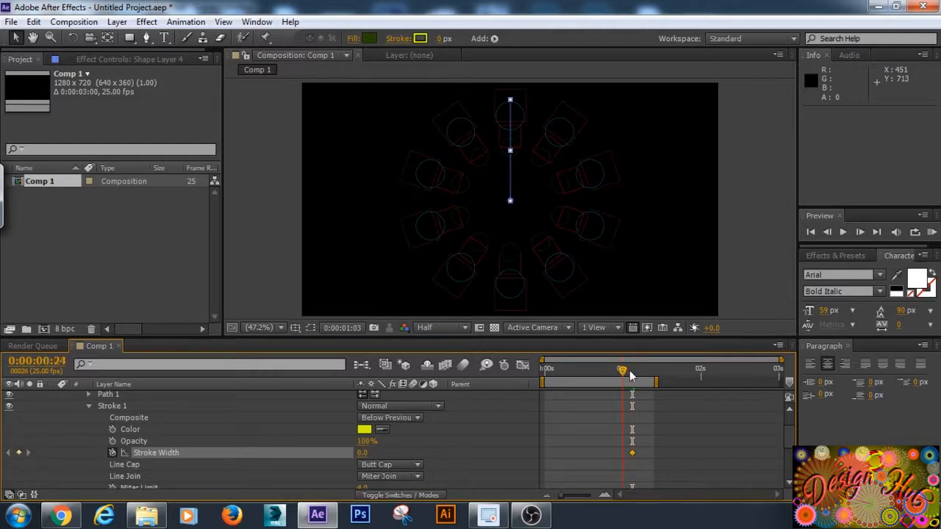
# - Add a Stroke Width keyframe of 10 at 0:00:00:00 and preview the animation
pyautogui.press('Home')
pyautogui.click(363, 451)
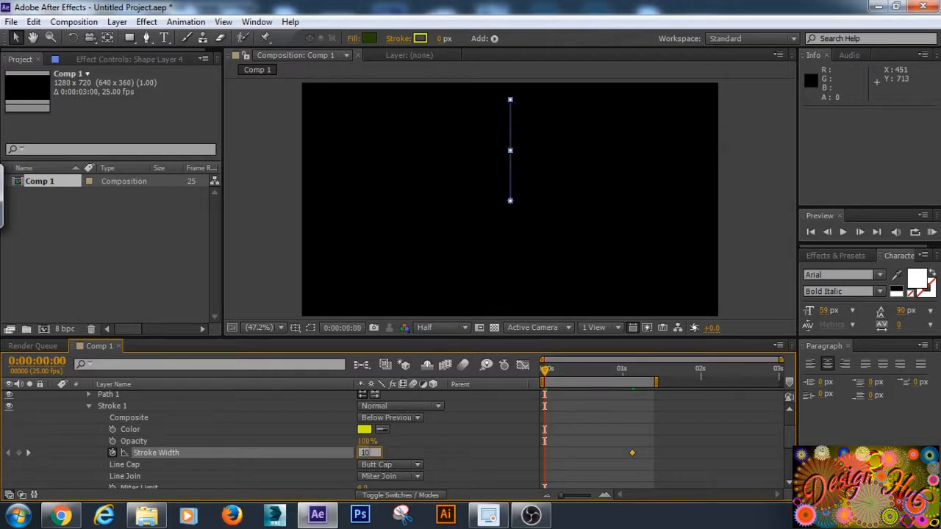
pyautogui.write('10')
pyautogui.press('Return')
pyautogui.press('space')
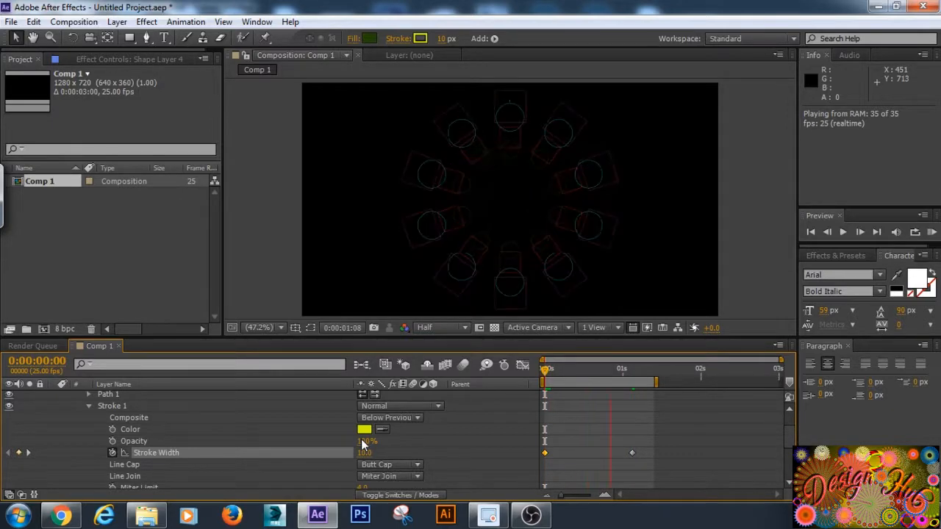
pyautogui.press('space')
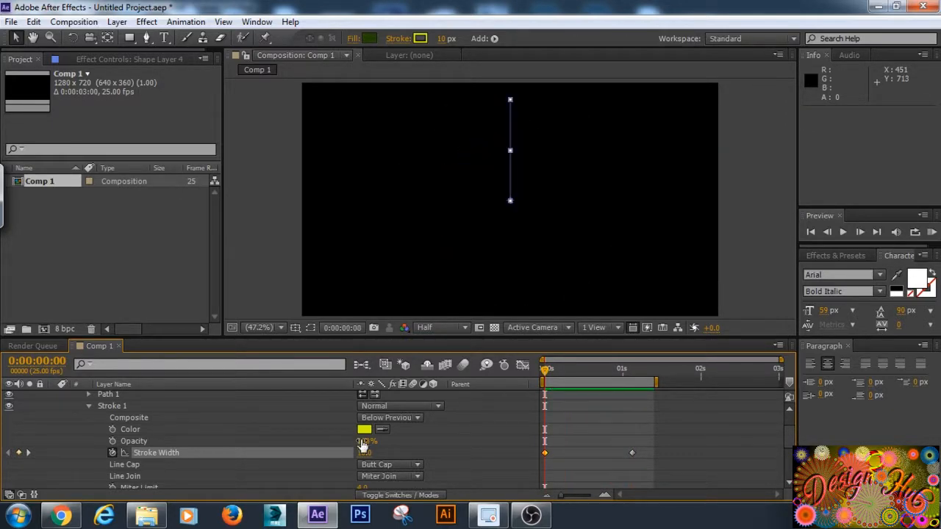
# - Collapse Shape Layer 4 and shift its layer bar to start at 0:00:00:04
pyautogui.click(742, 446)
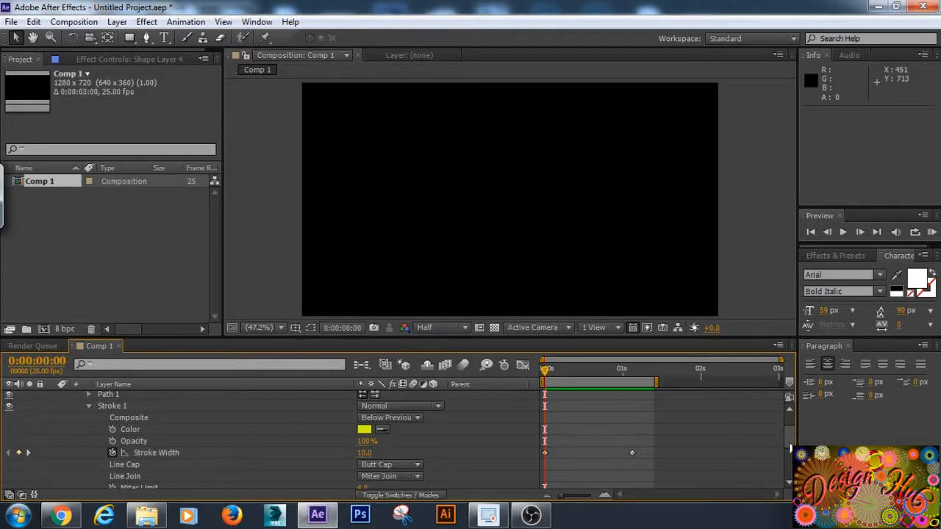
pyautogui.scroll(3, 783, 418)
pyautogui.click(53, 397)
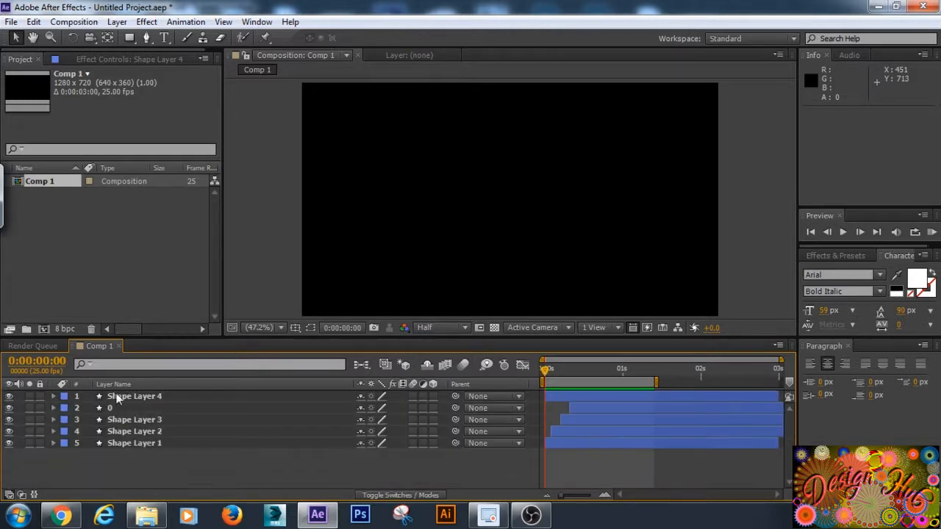
pyautogui.click(138, 397)
pyautogui.moveTo(545, 372); pyautogui.dragTo(568, 373)
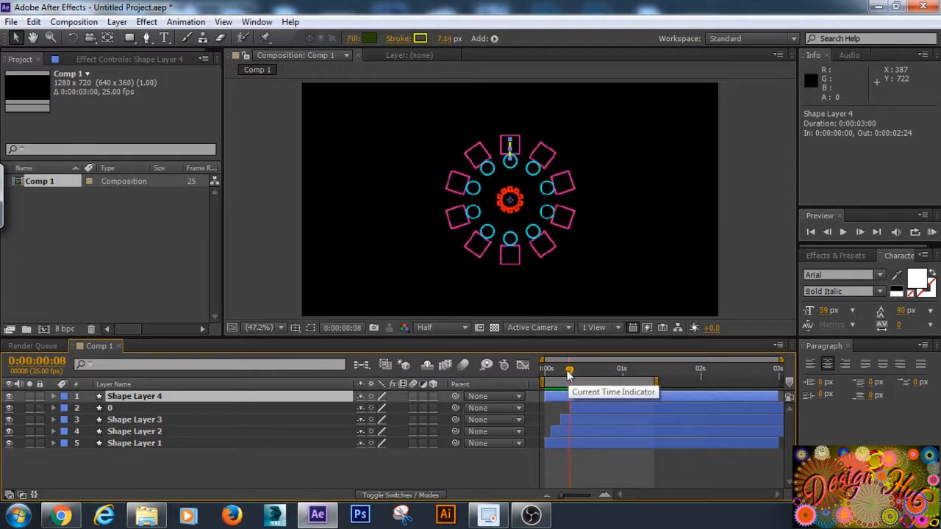
pyautogui.click(594, 253)
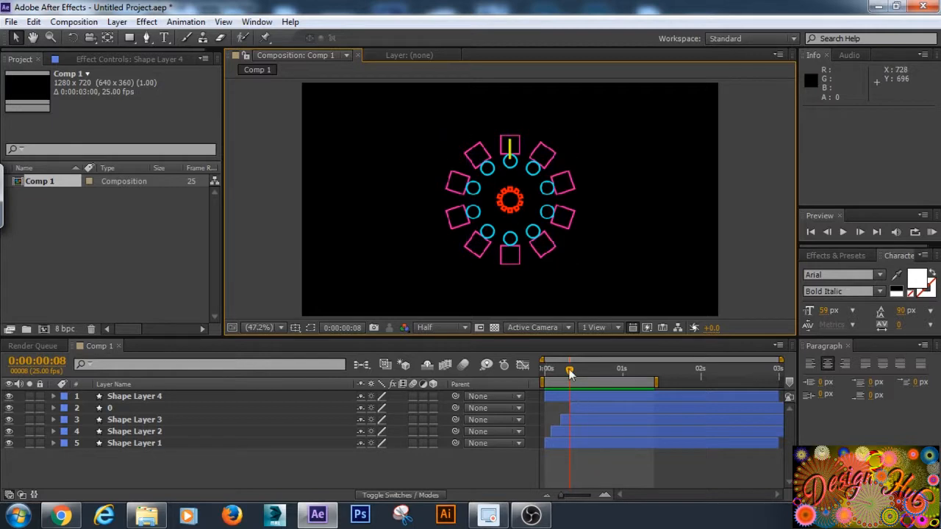
pyautogui.moveTo(579, 397); pyautogui.dragTo(590, 395)
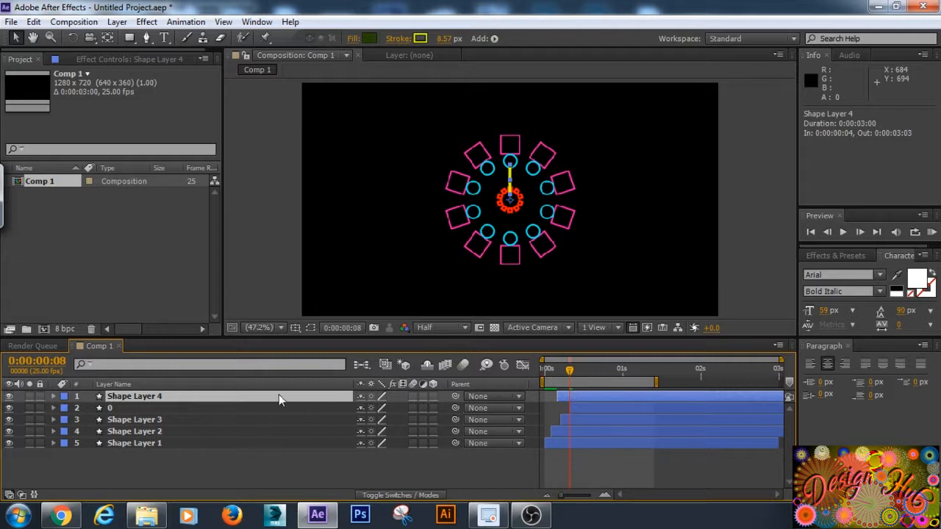
# - Try reducing Shape Layer 4's Scale to 85%
pyautogui.press('s')
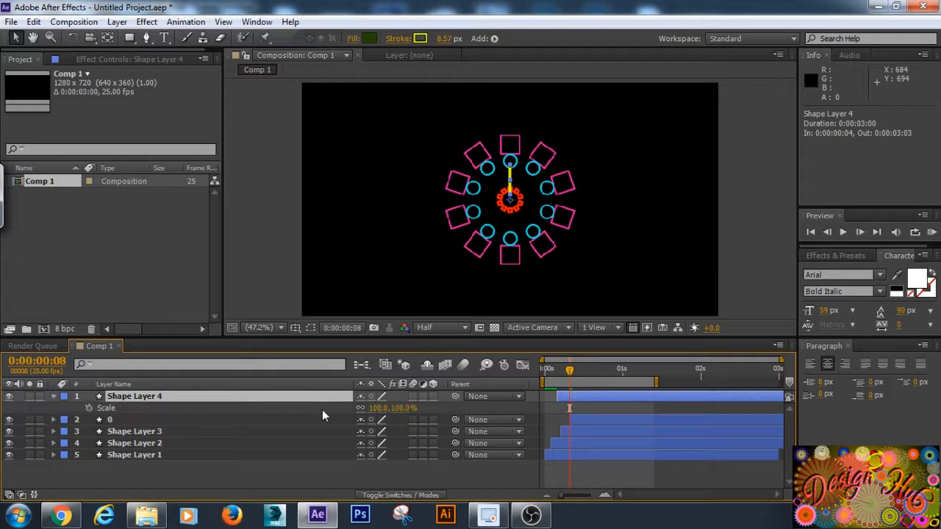
pyautogui.click(377, 408)
pyautogui.moveTo(375, 408); pyautogui.dragTo(379, 414)
# - Shift Shape Layer 4 one frame earlier to start at 0:00:00:03 and preview the animation
pyautogui.moveTo(591, 395)
pyautogui.mouseDown()
pyautogui.moveTo(565, 378)
pyautogui.moveTo(583, 374)
pyautogui.mouseUp()
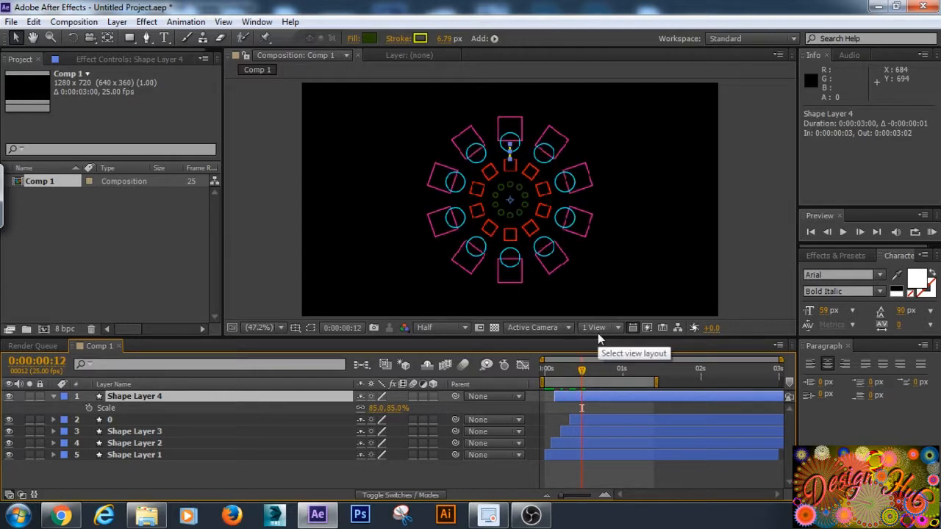
pyautogui.press('space')
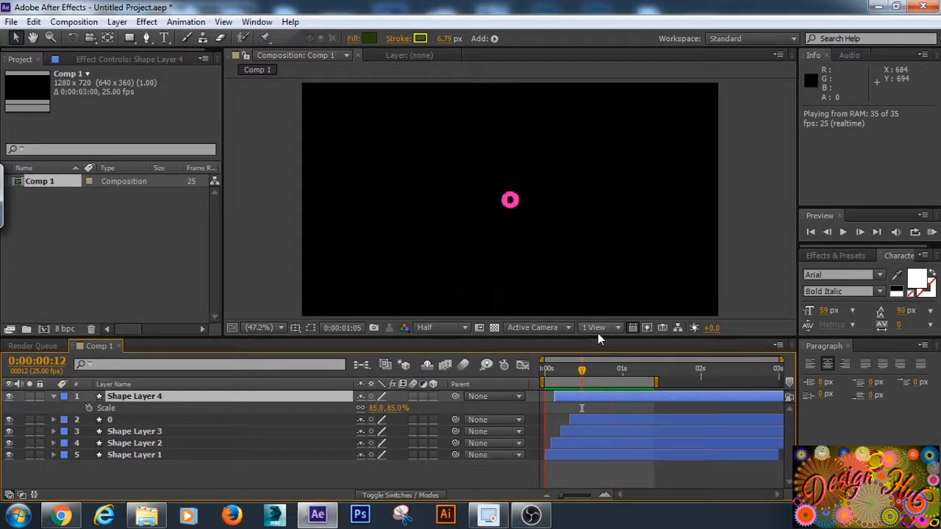
pyautogui.press('space')
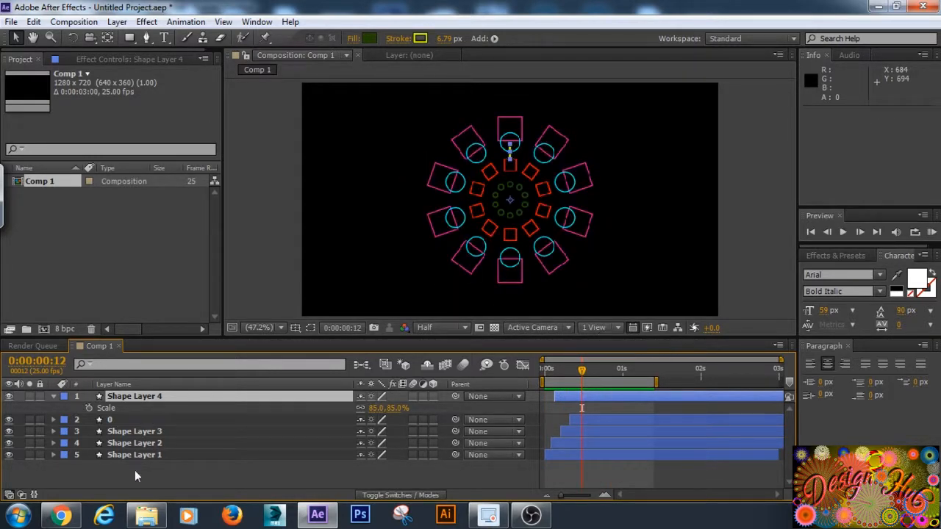
# - Set Shape Layer 4's Scale back to 100% and preview the animation
pyautogui.moveTo(393, 409); pyautogui.dragTo(404, 408)
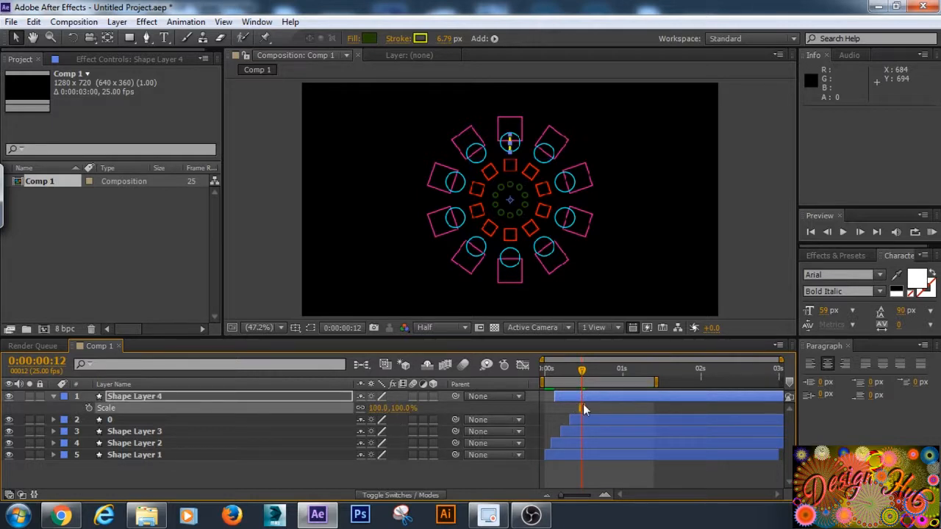
pyautogui.press('KP_0')
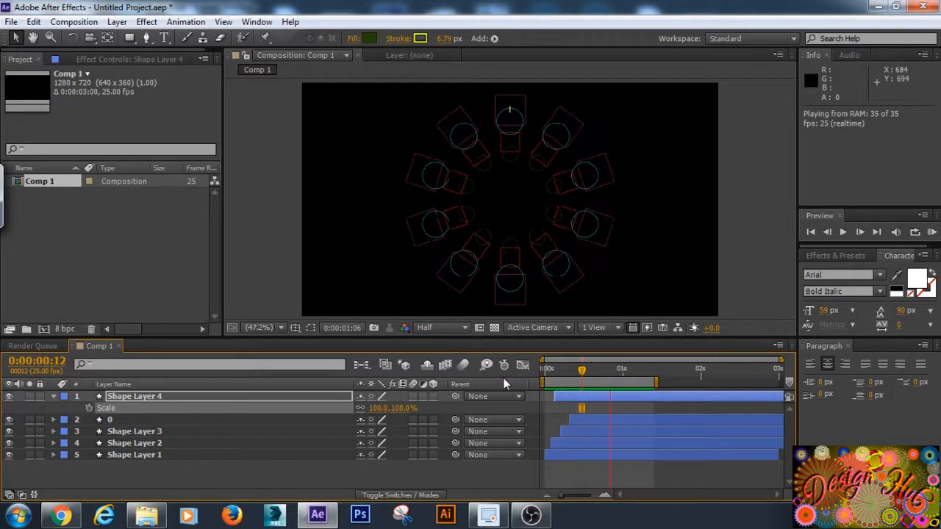
pyautogui.press('space')
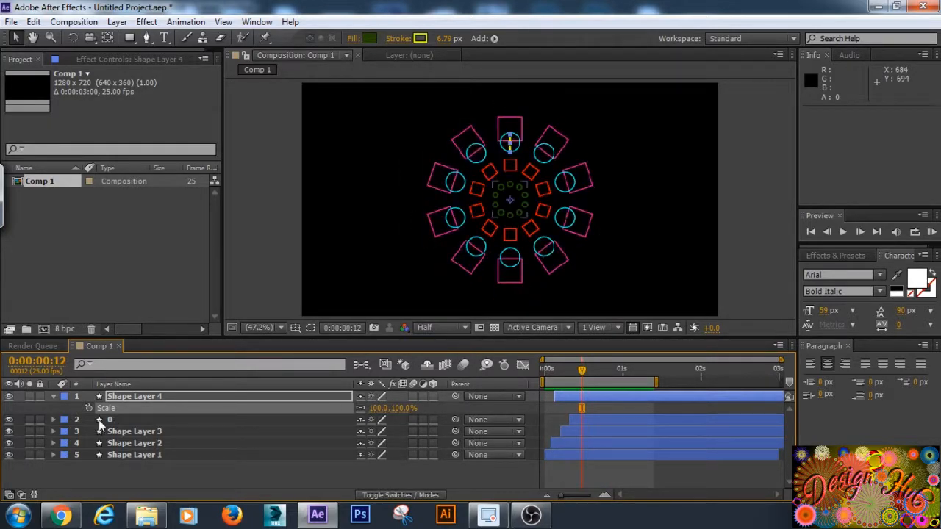
# - Reveal Shape Layer 4's keyframes, move the last Stroke Width, Start and End keyframes about 3 frames later, and preview the animation
pyautogui.click(108, 397)
pyautogui.press('u')
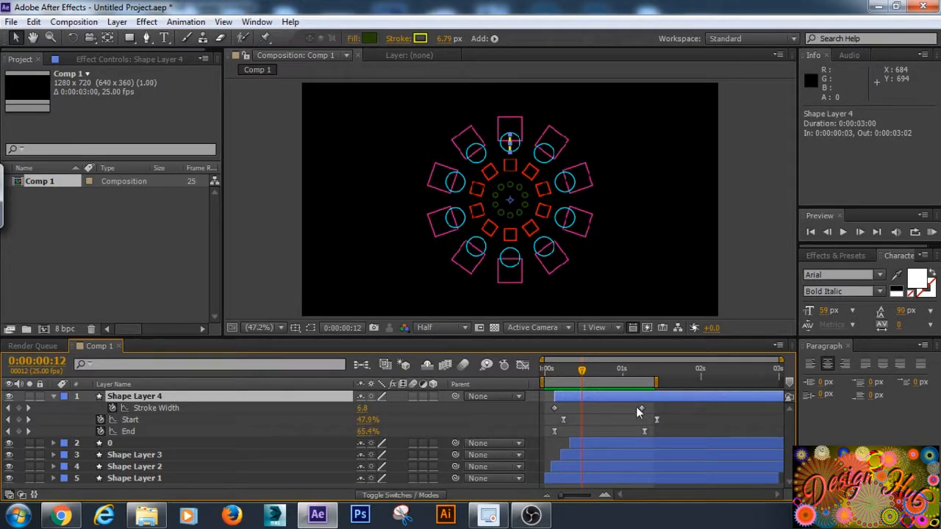
pyautogui.moveTo(635, 402); pyautogui.dragTo(667, 423)
pyautogui.press('KP_0')
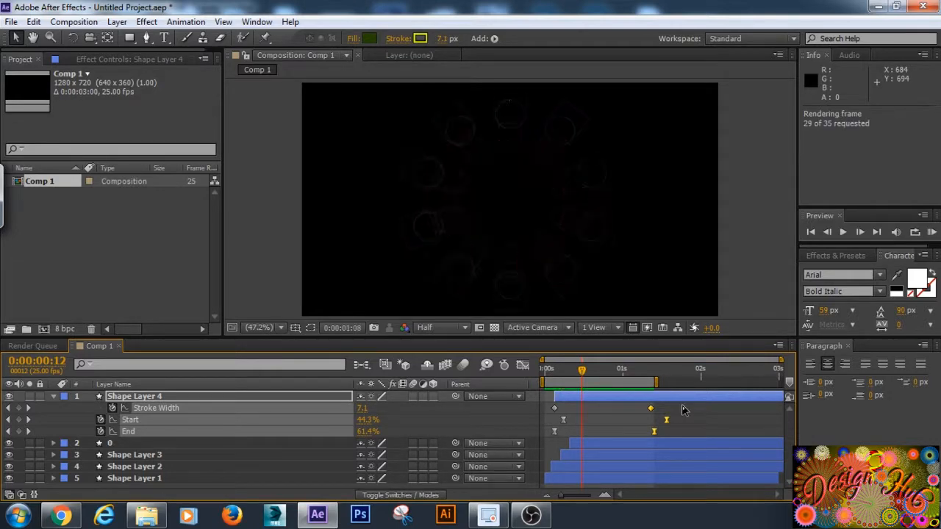
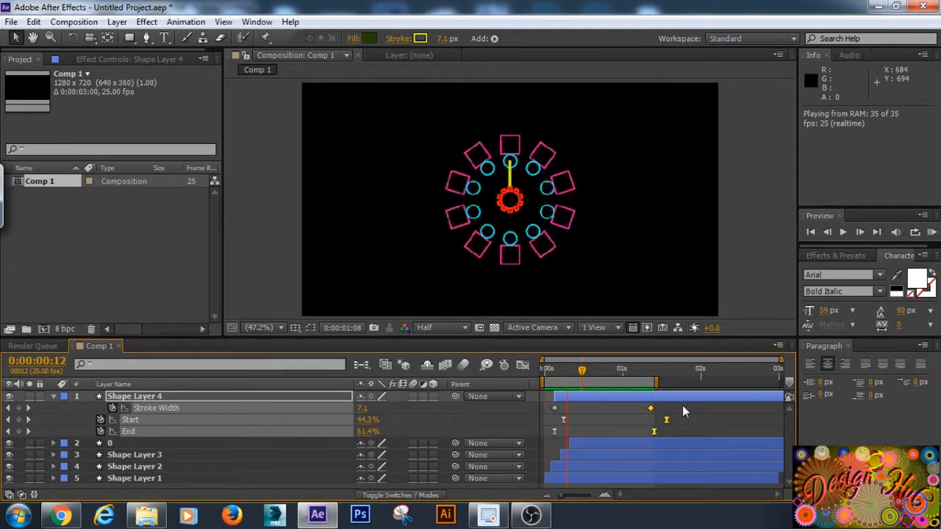
pyautogui.press('space')
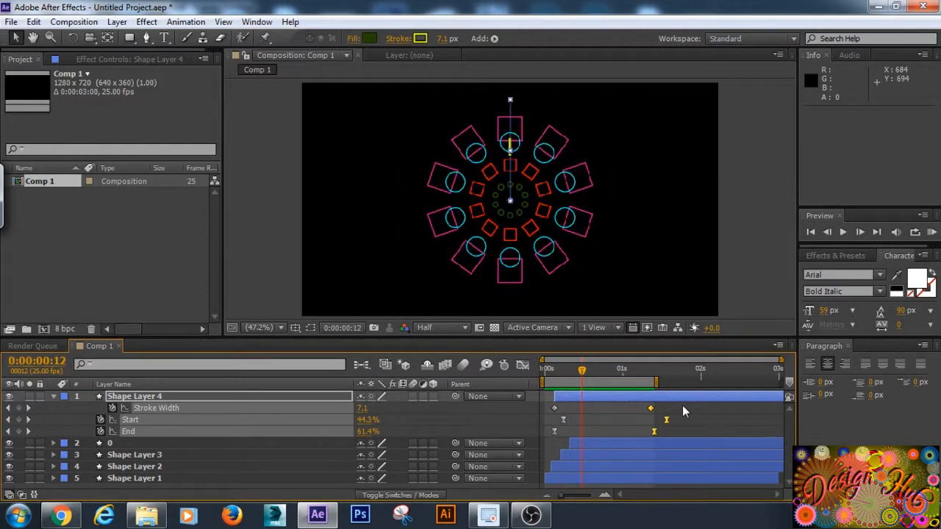
# - Apply Easy Ease to Shape Layer 4's Stroke Width and Start keyframes and reshape their speed curves in the Graph Editor to peak early
pyautogui.moveTo(553, 410); pyautogui.dragTo(663, 420)
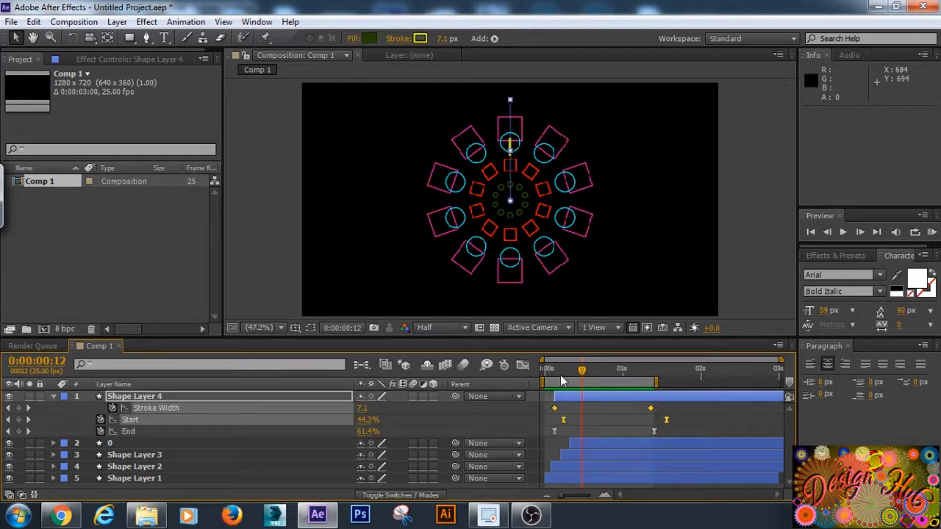
pyautogui.press('F9')
pyautogui.click(522, 369)
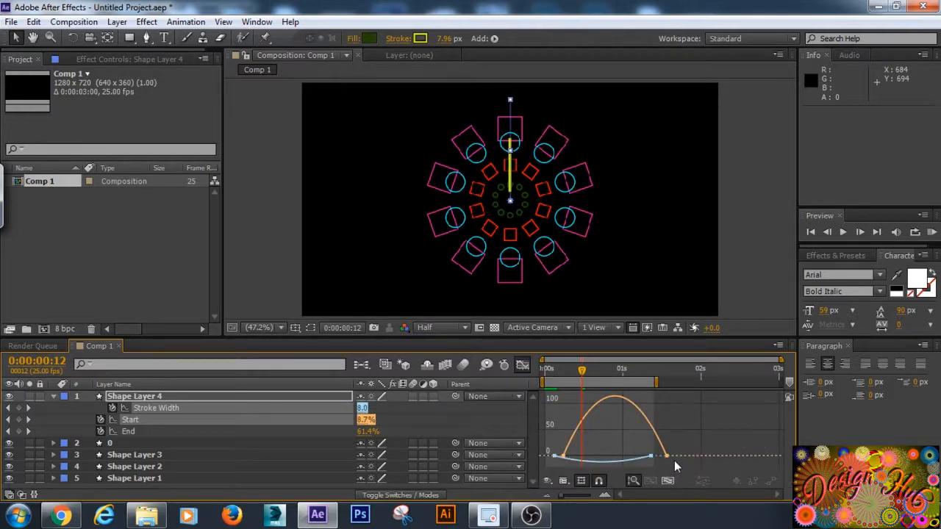
pyautogui.moveTo(674, 462); pyautogui.dragTo(548, 460)
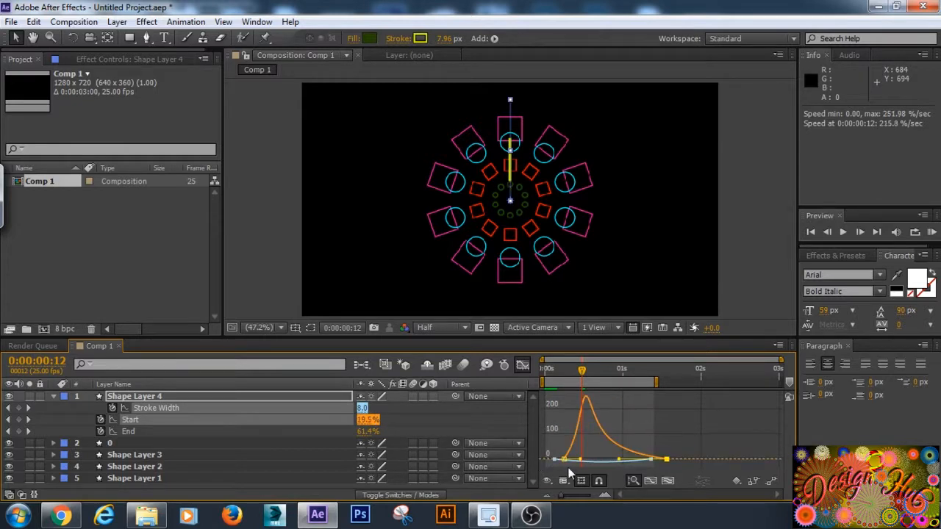
pyautogui.click(561, 458)
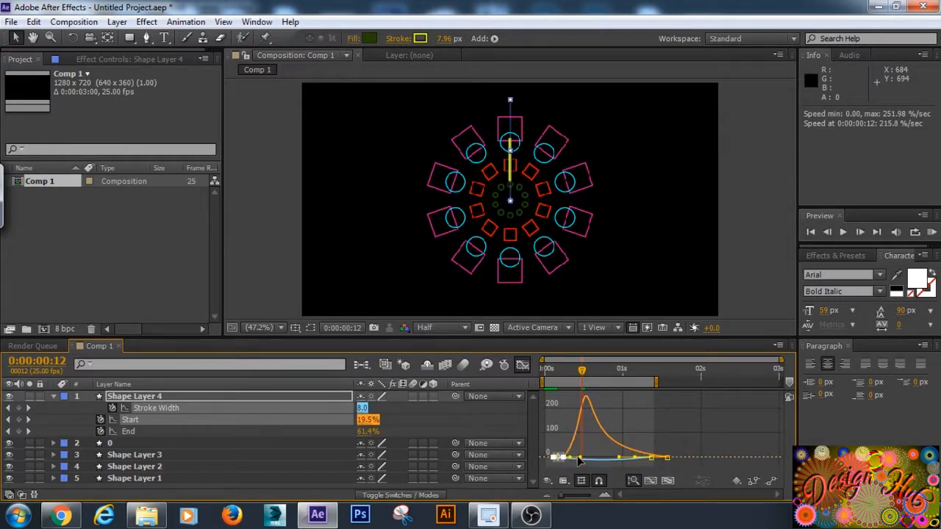
pyautogui.moveTo(577, 461); pyautogui.dragTo(571, 458)
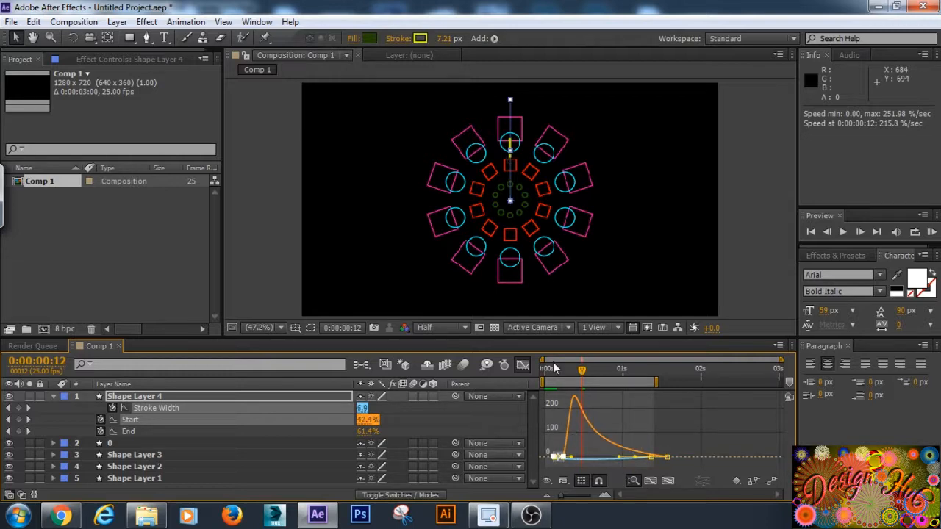
pyautogui.click(525, 366)
# - Preview the eased line animation and collapse Shape Layer 4's properties
pyautogui.press('KP_0')
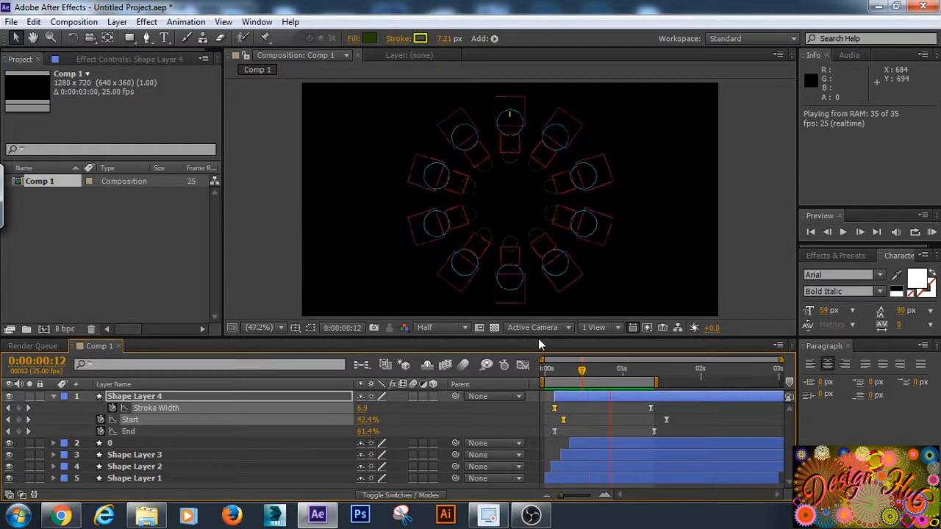
pyautogui.click(52, 398)
pyautogui.click(53, 396)
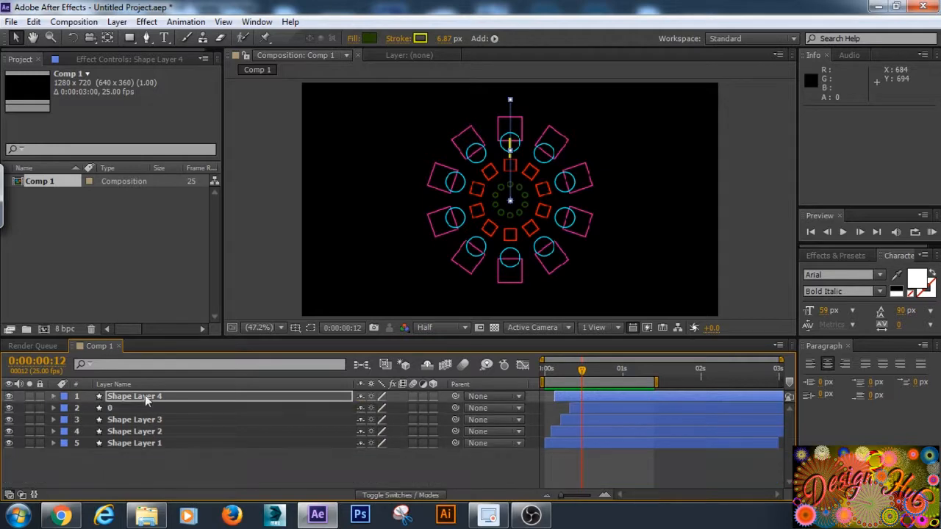
# - Create a new text layer above the shape layers and enter the title "Design Hub"
pyautogui.click(190, 462)
pyautogui.rightClick(200, 462)
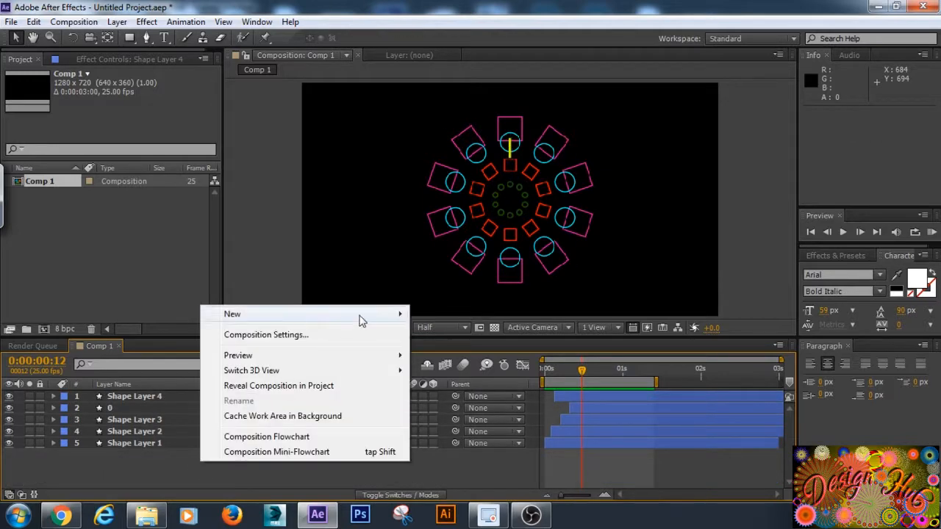
pyautogui.moveTo(361, 317)
pyautogui.click(438, 335)
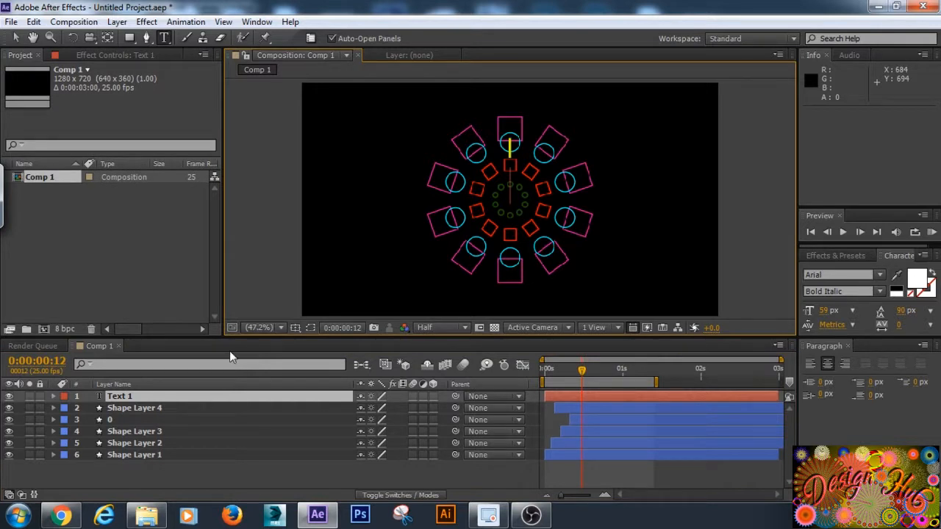
pyautogui.write('De')
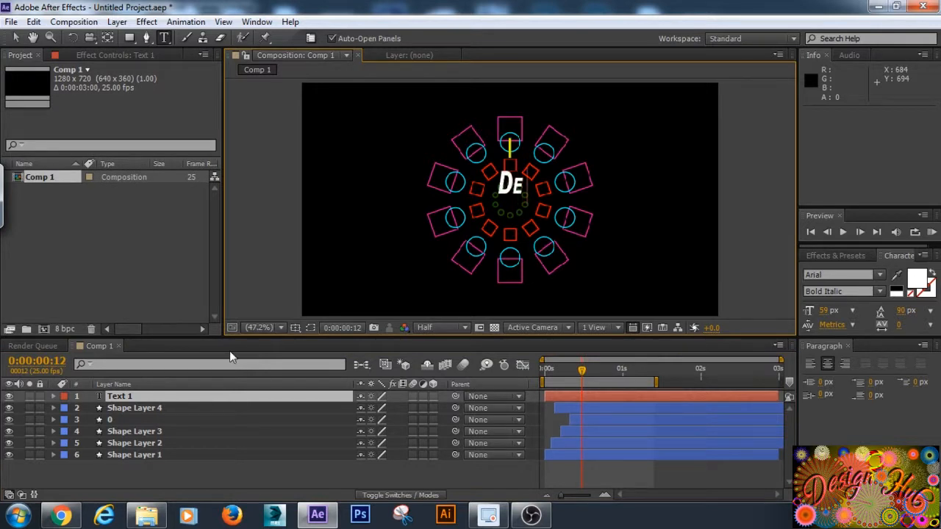
pyautogui.write('sign Hub')
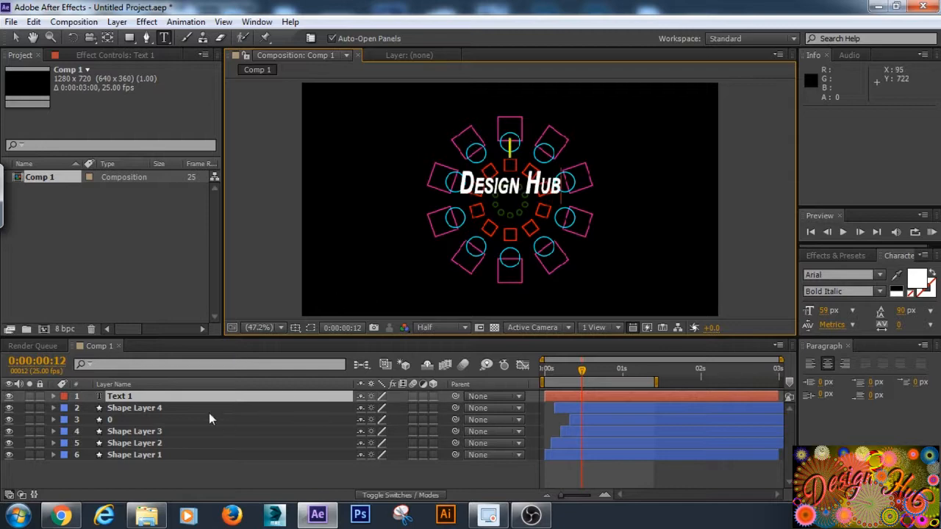
# - Try to change the title's fill colour to orange
pyautogui.click(914, 285)
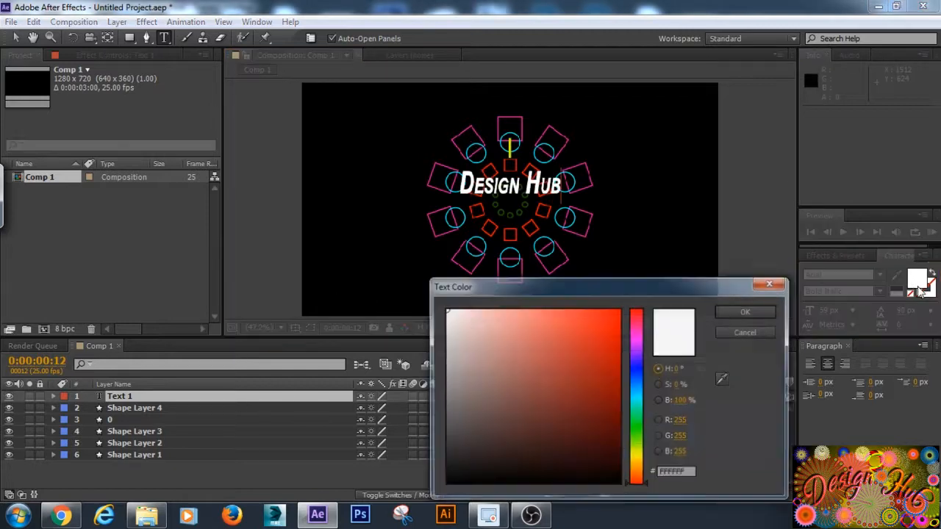
pyautogui.click(637, 340)
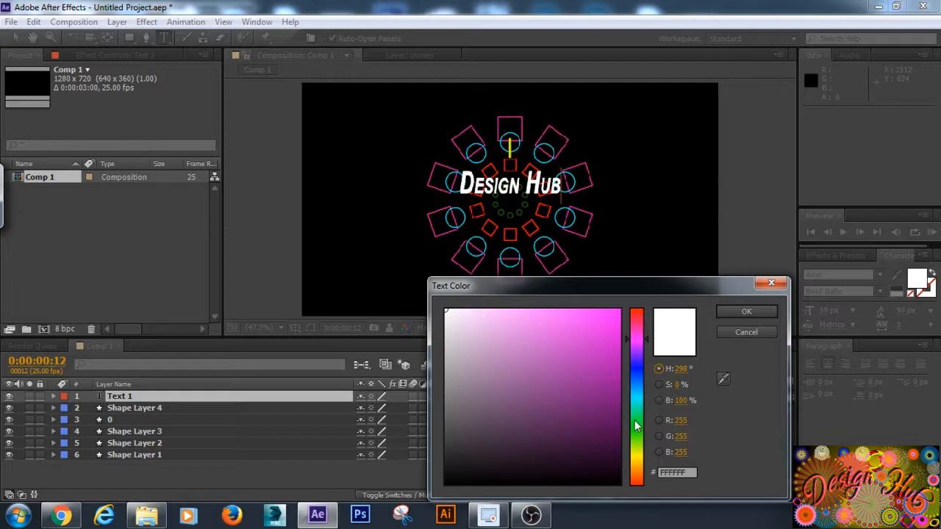
pyautogui.moveTo(608, 388); pyautogui.dragTo(620, 309)
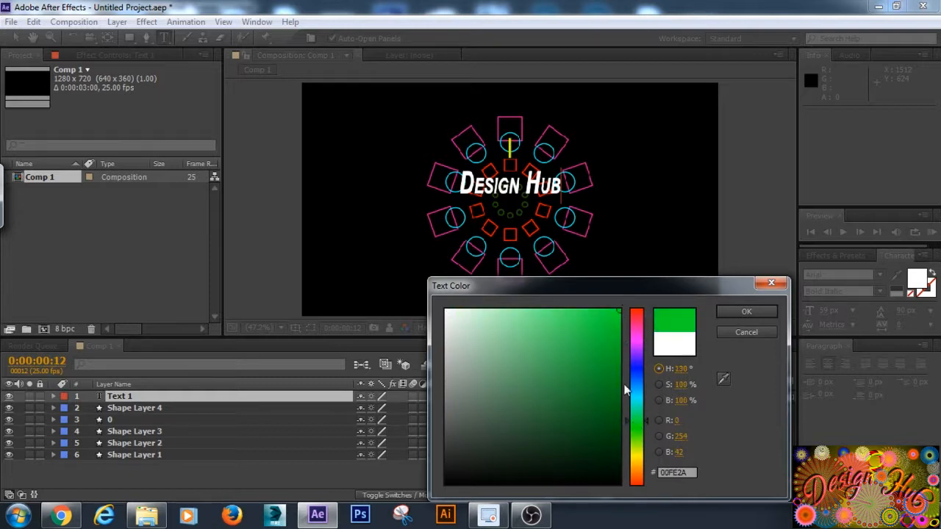
pyautogui.click(637, 365)
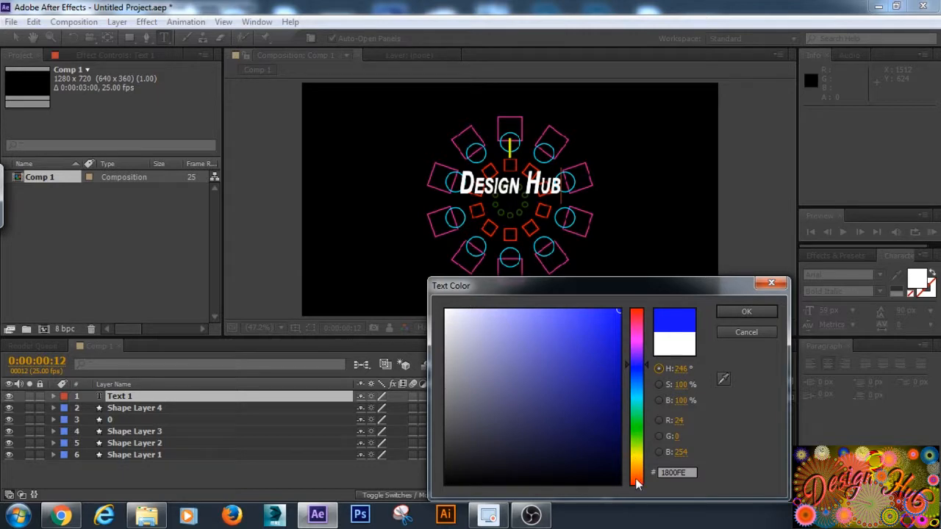
pyautogui.moveTo(637, 481); pyautogui.dragTo(636, 492)
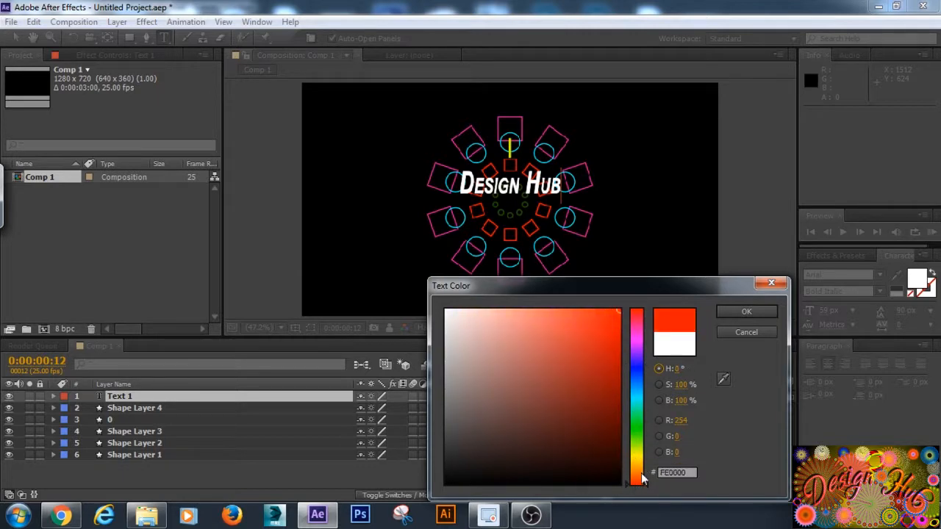
pyautogui.click(641, 475)
pyautogui.click(745, 312)
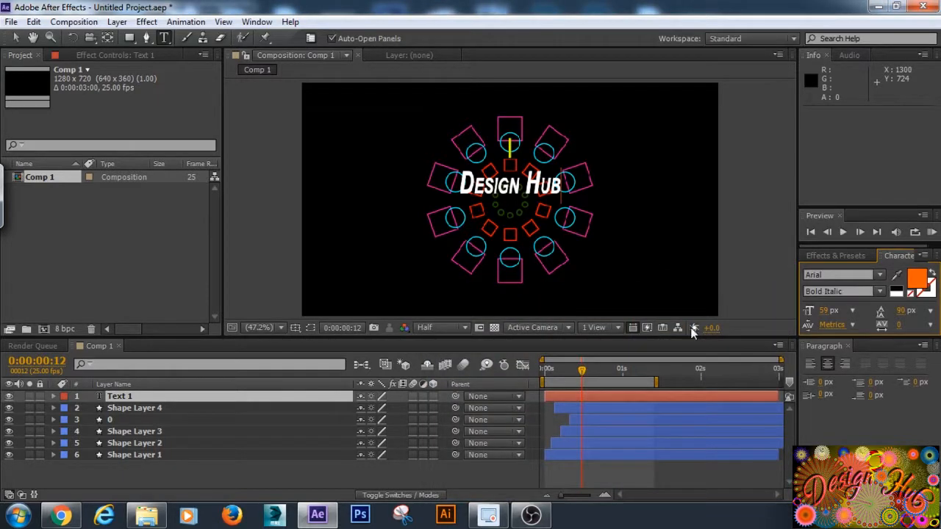
# - Select the whole Design Hub text and set its fill colour to orange FF4403
pyautogui.click(271, 398)
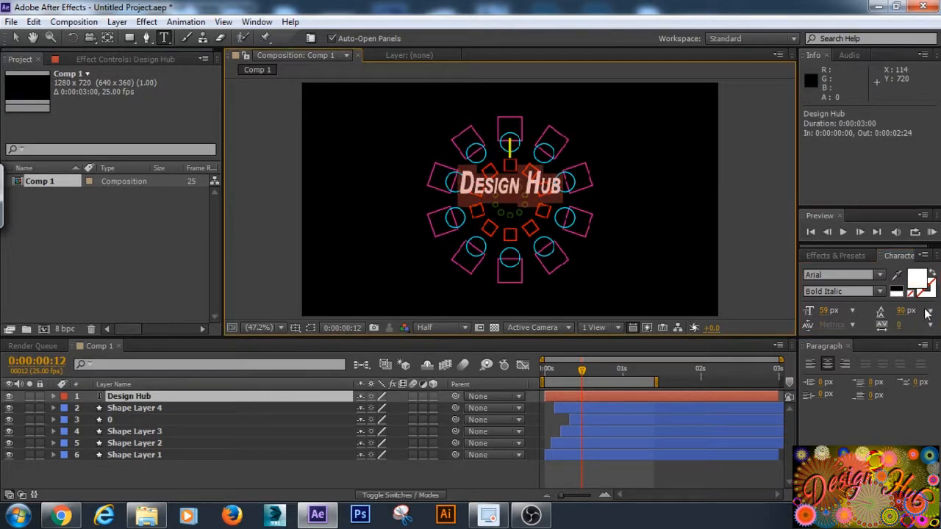
pyautogui.click(916, 283)
pyautogui.click(727, 314)
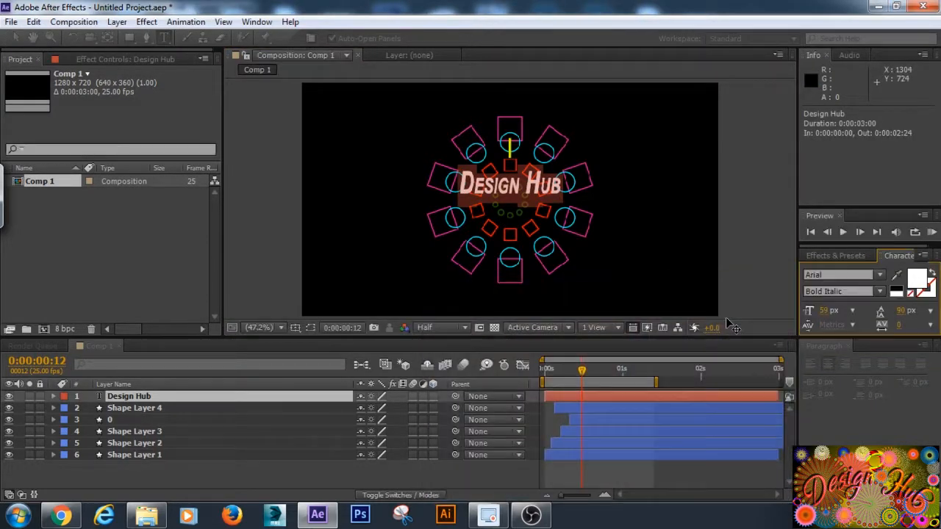
pyautogui.click(916, 283)
pyautogui.click(617, 310)
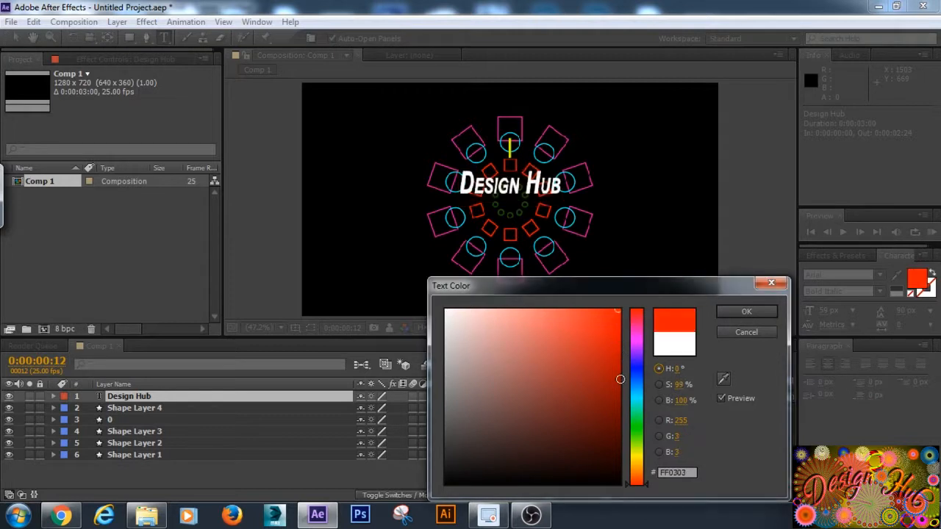
pyautogui.moveTo(638, 489); pyautogui.dragTo(636, 477)
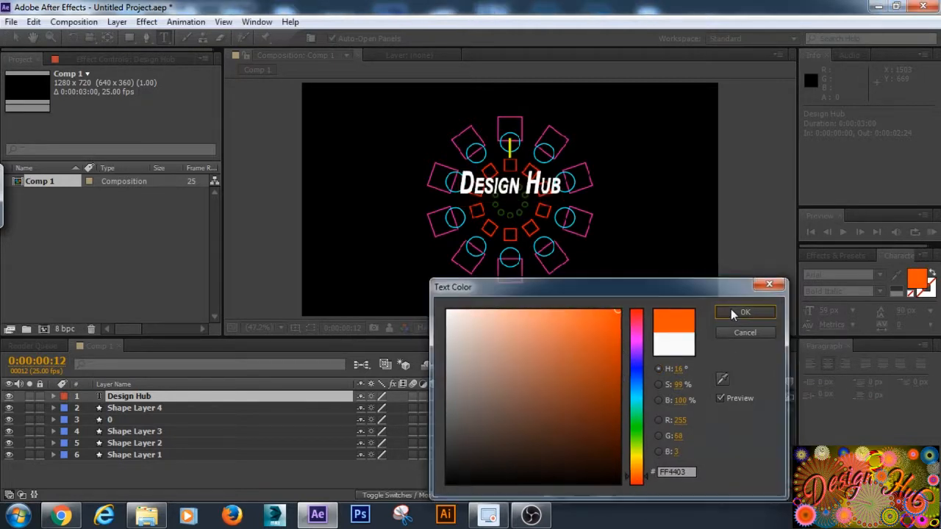
pyautogui.click(731, 309)
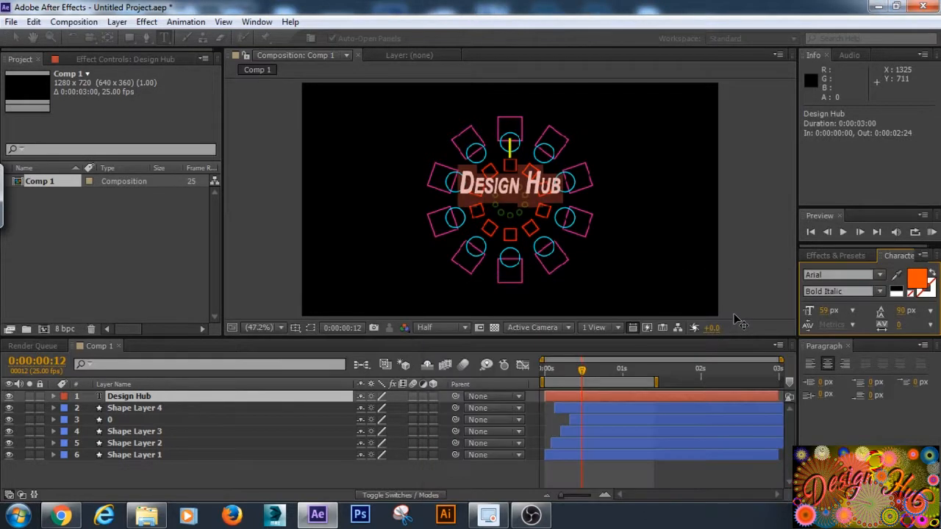
# - Try out BankGothic Md BT on the Design Hub title, and settle on the Black Rose font
pyautogui.click(880, 275)
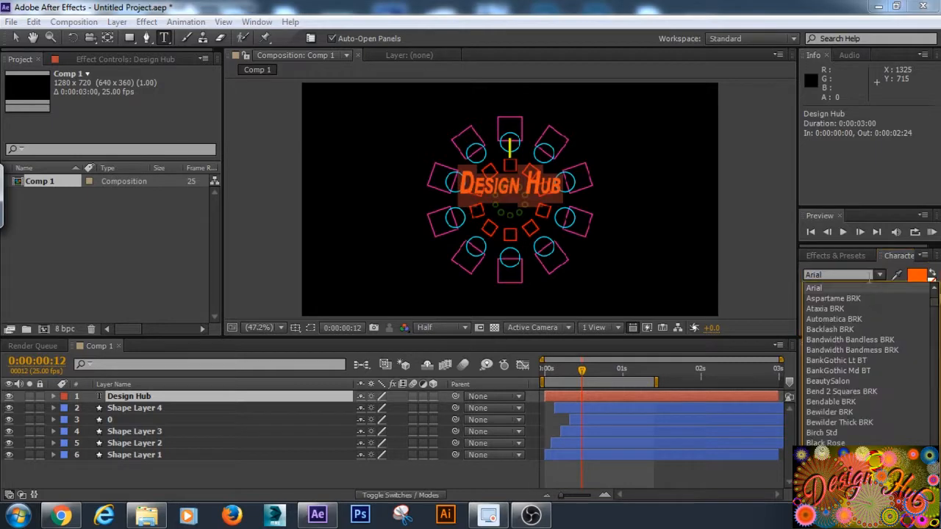
pyautogui.click(843, 308)
pyautogui.click(879, 275)
pyautogui.click(844, 348)
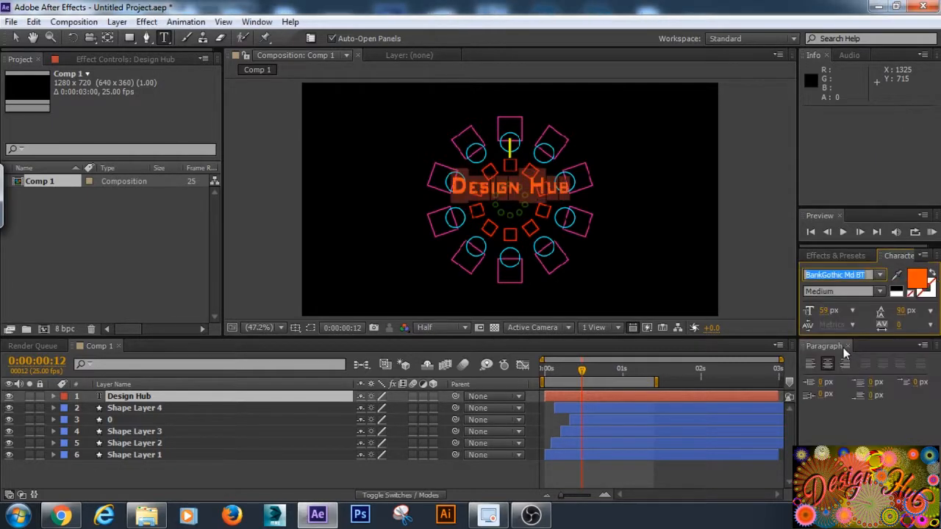
pyautogui.click(882, 278)
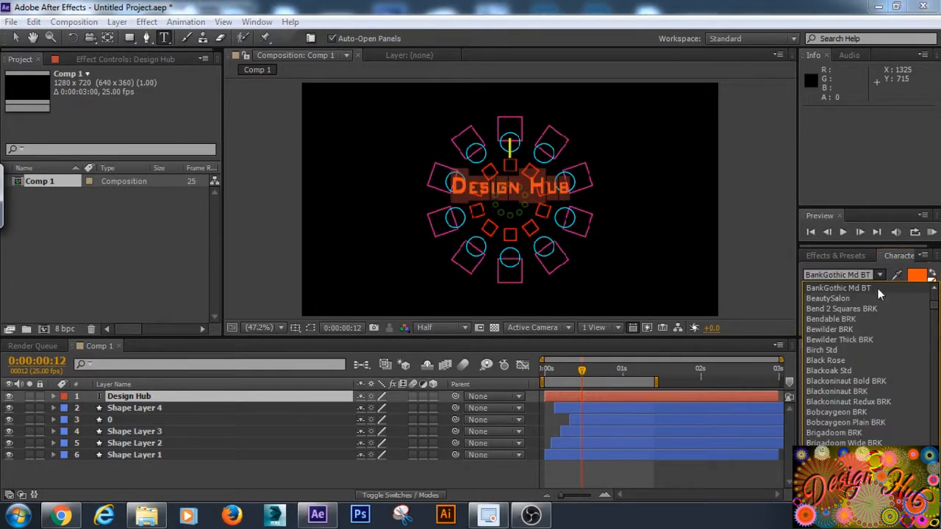
pyautogui.click(844, 361)
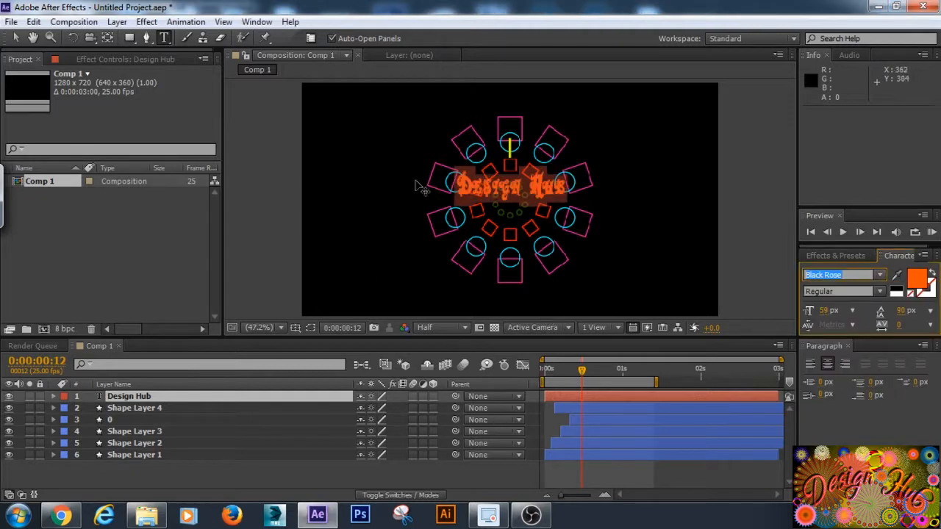
# - Move the Design Hub title down to about 638, 390 at the burst's centre and lighten its fill colour to a pale peach-orange
pyautogui.click(15, 38)
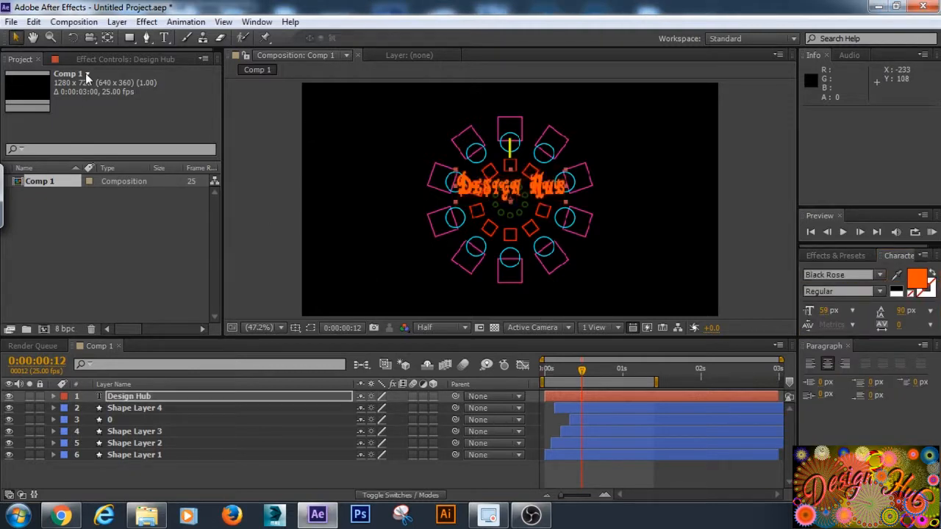
pyautogui.moveTo(510, 191); pyautogui.dragTo(513, 200)
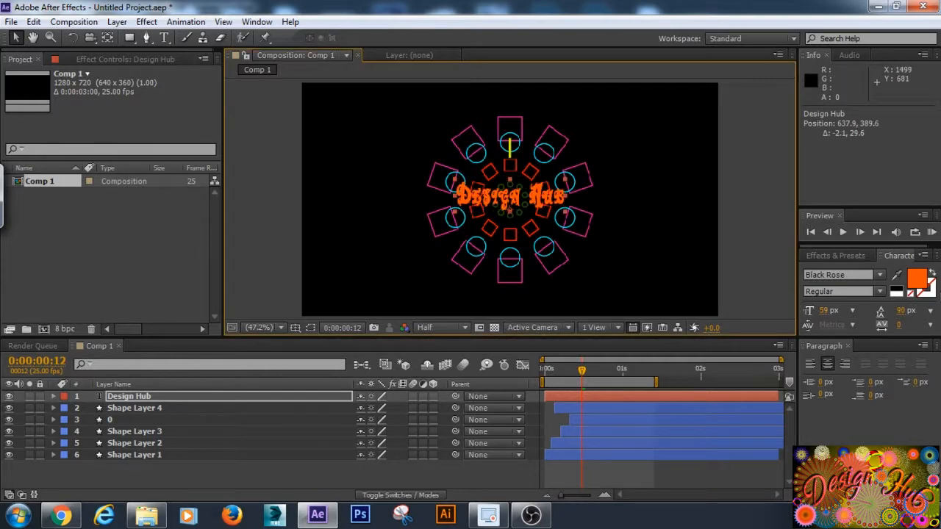
pyautogui.click(924, 280)
pyautogui.click(528, 315)
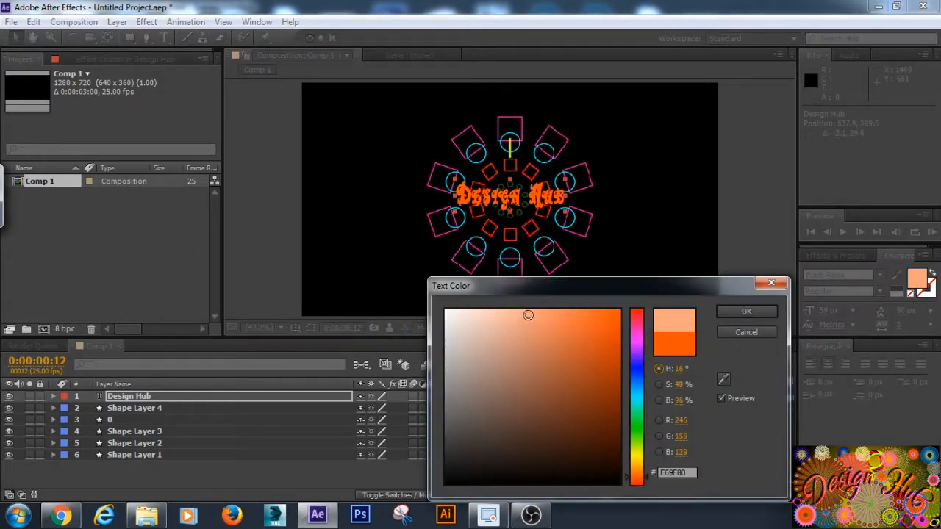
pyautogui.click(745, 313)
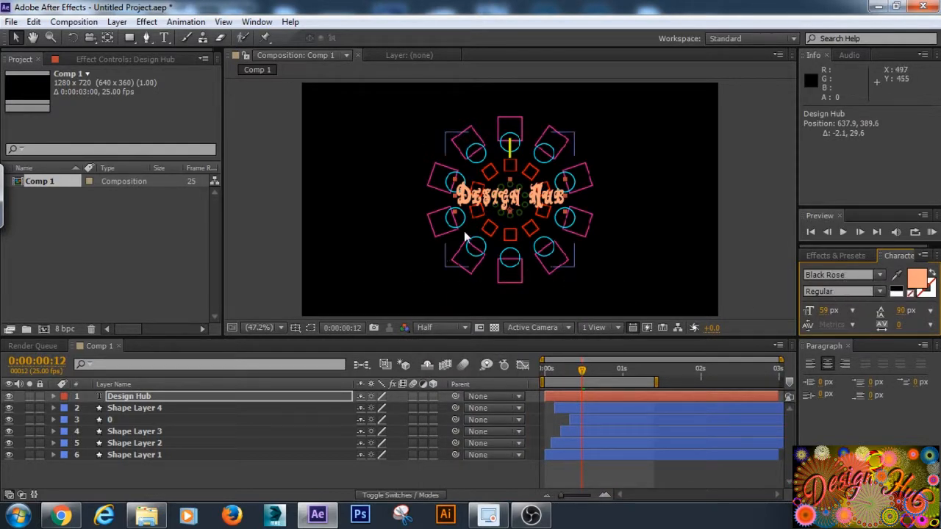
# - Start a Scale animation on the Design Hub layer at 0:00:00:01 with a keyframe of 0%
pyautogui.moveTo(583, 377); pyautogui.dragTo(547, 376)
pyautogui.click(186, 398)
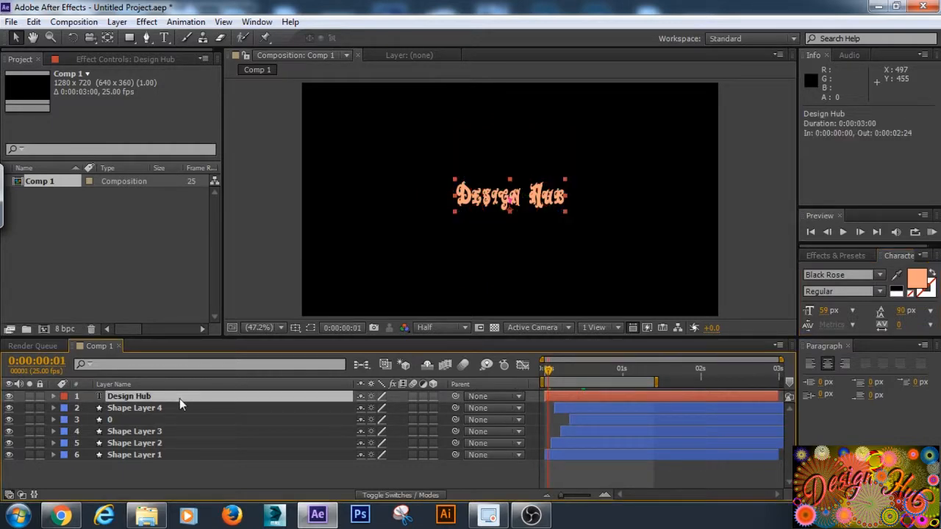
pyautogui.press('s')
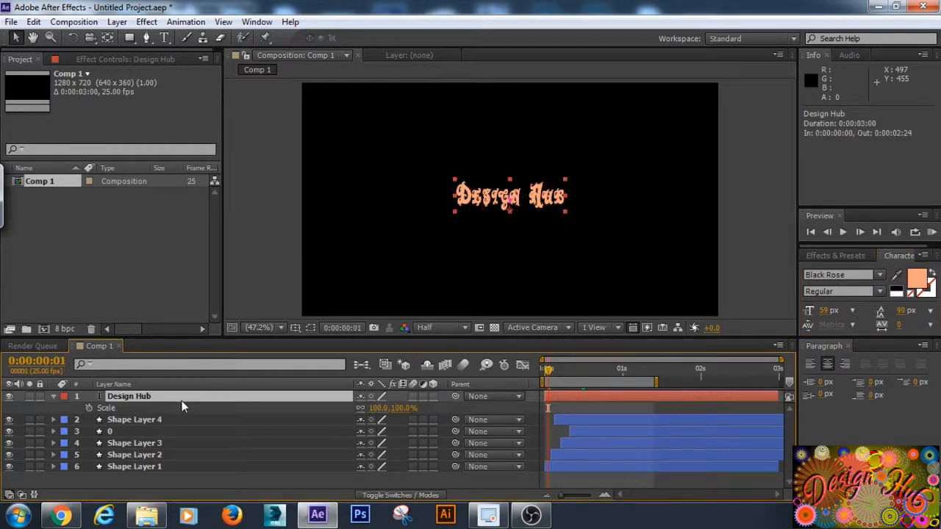
pyautogui.click(376, 409)
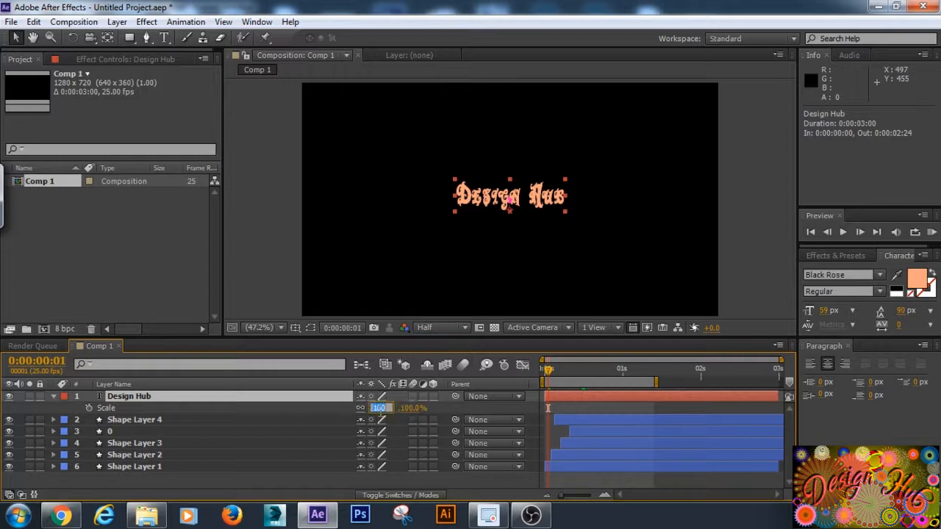
pyautogui.write('0')
pyautogui.click(89, 408)
# - Add a 100% Scale keyframe to the Design Hub layer at 0:00:01:19
pyautogui.moveTo(548, 377); pyautogui.dragTo(683, 381)
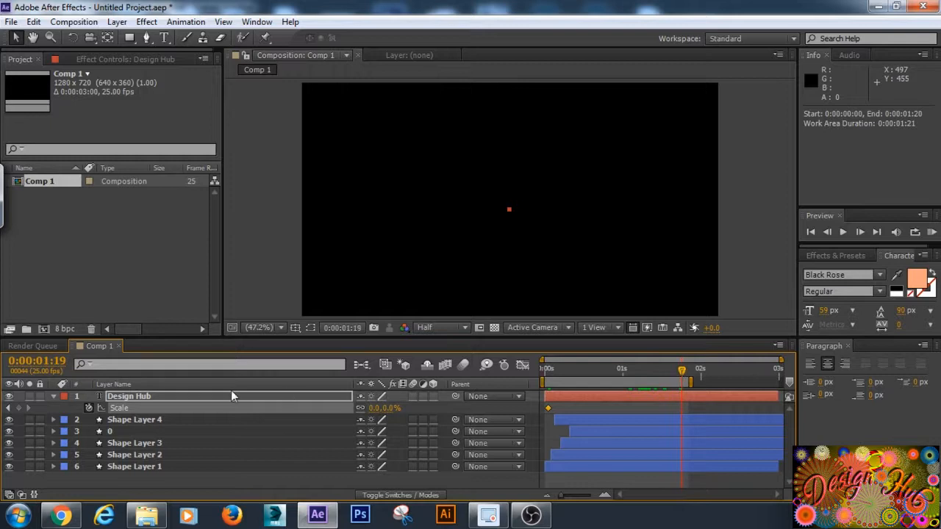
pyautogui.click(373, 408)
pyautogui.write('100')
pyautogui.press('Return')
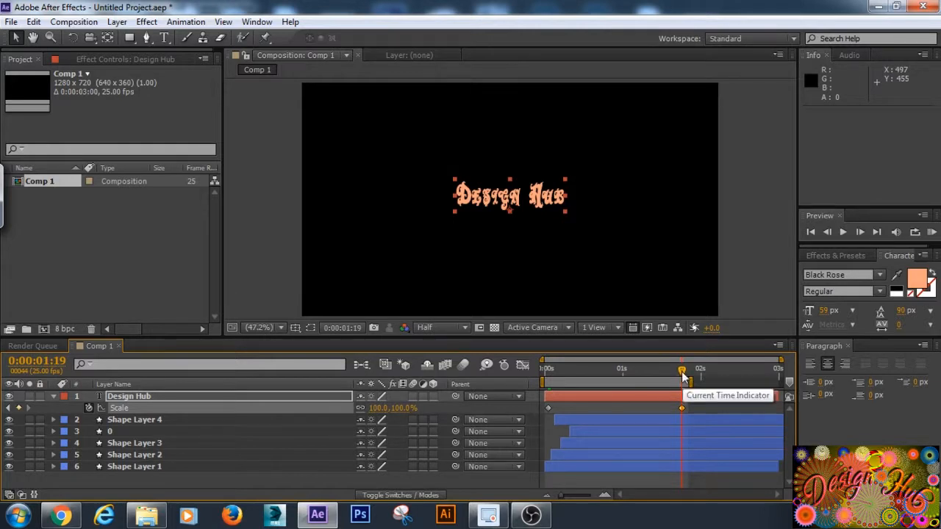
# - Add a 110% overshoot Scale keyframe to Design Hub at 0:00:01:16 and preview the animation
pyautogui.moveTo(681, 372); pyautogui.dragTo(674, 372)
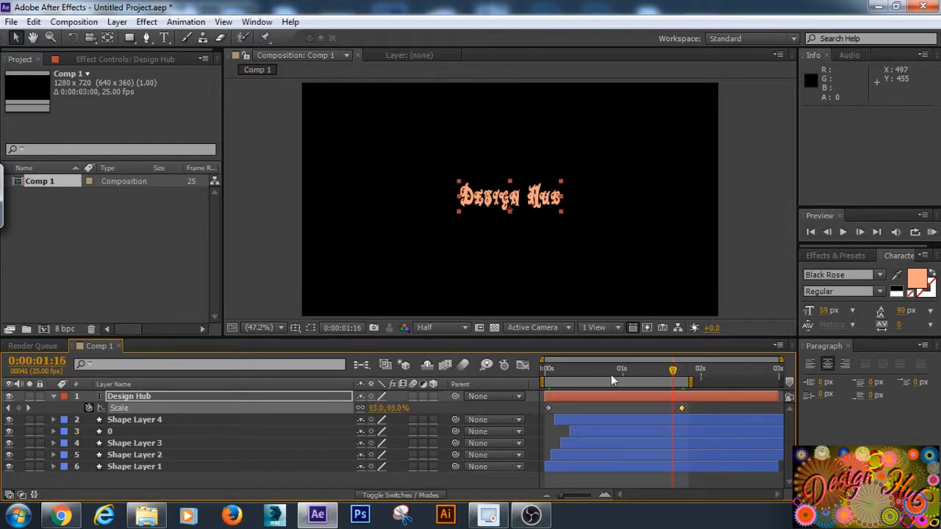
pyautogui.click(377, 408)
pyautogui.write('110')
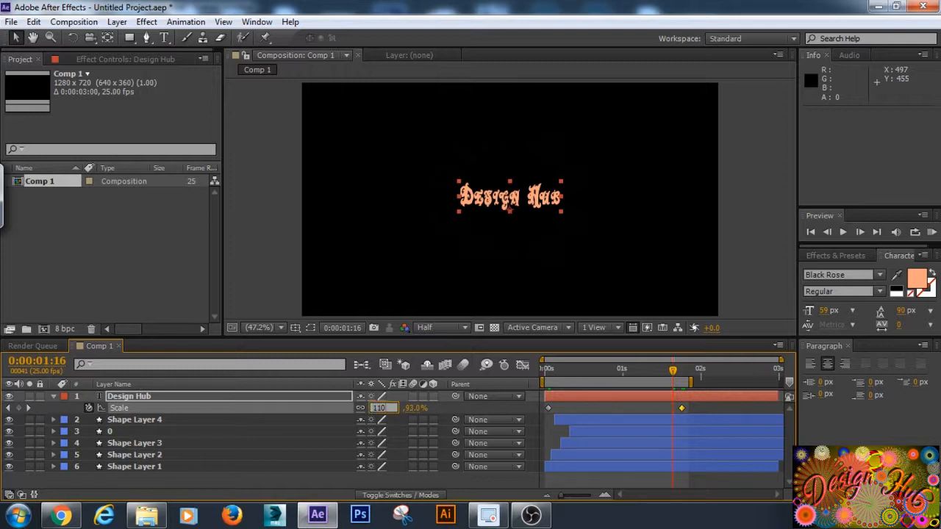
pyautogui.press('Return')
pyautogui.press('KP_0')
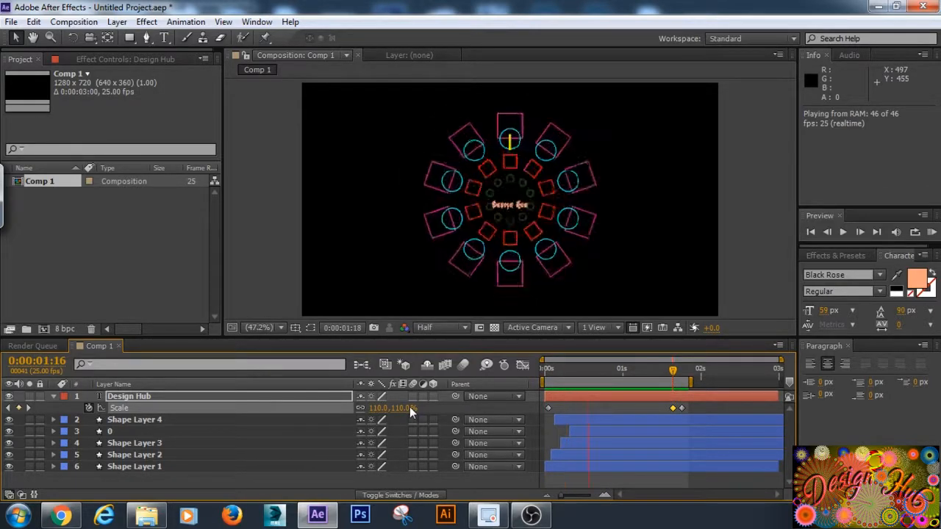
pyautogui.press('space')
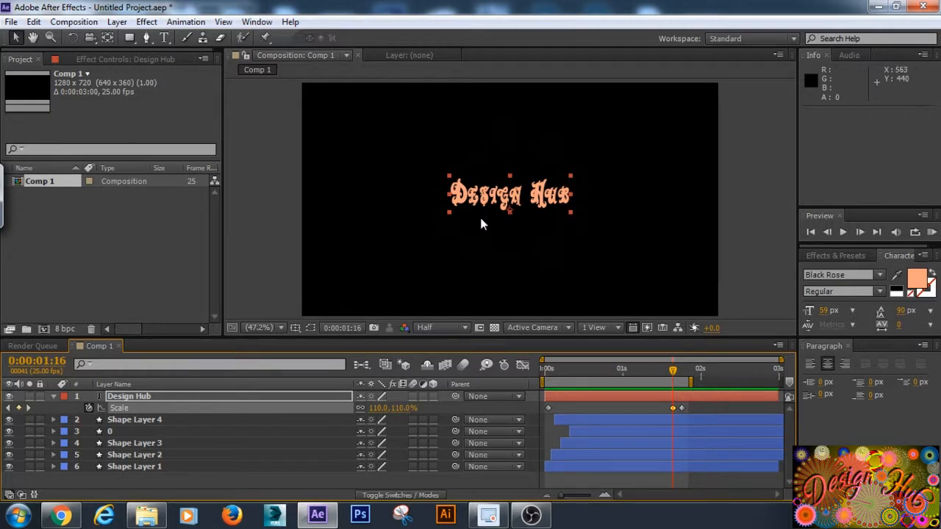
# - Enlarge the Design Hub Scale keyframes to 137% at 0:00:01:16 and 125% at 0:00:01:19
pyautogui.moveTo(574, 215); pyautogui.dragTo(574, 223)
pyautogui.hotkey('ctrl', 'z')
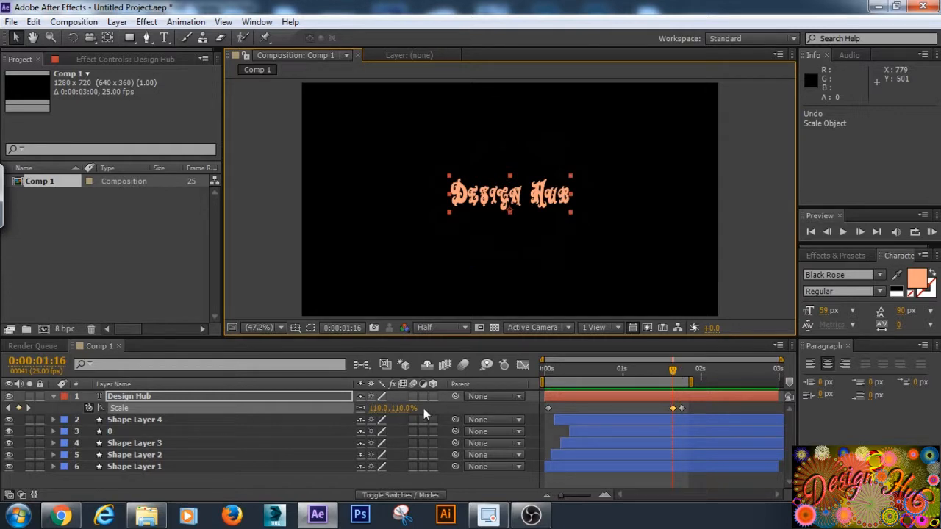
pyautogui.moveTo(418, 408); pyautogui.dragTo(457, 409)
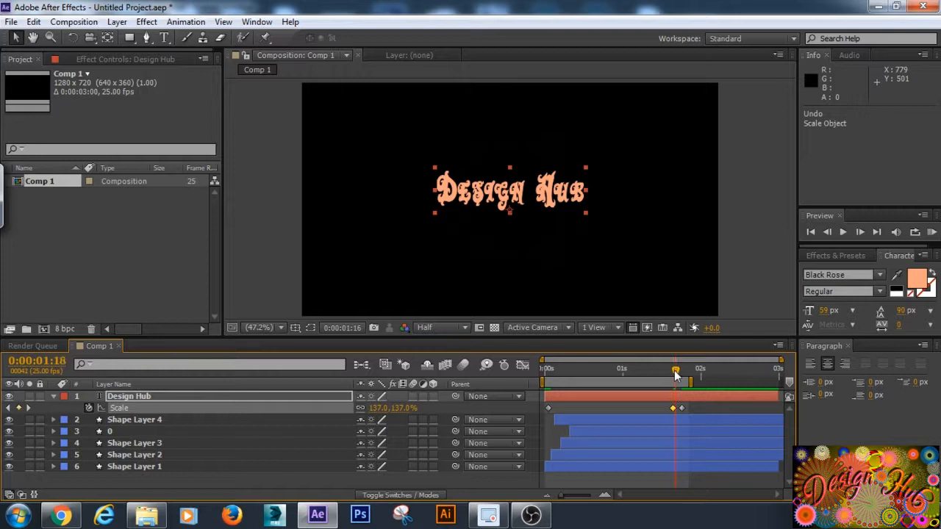
pyautogui.moveTo(674, 370); pyautogui.dragTo(681, 370)
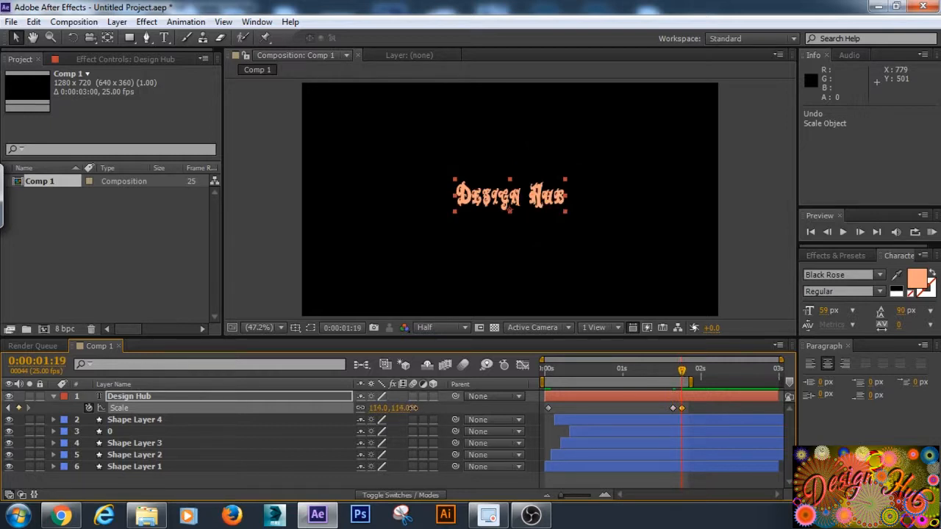
pyautogui.moveTo(418, 409); pyautogui.dragTo(496, 408)
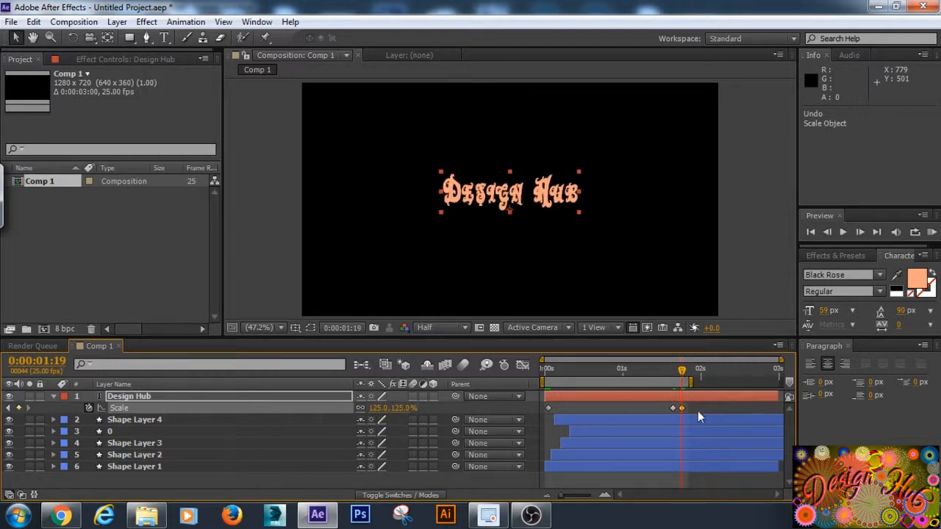
# - Apply Easy Ease to all Design Hub Scale keyframes, reshape the speed graph so growth peaks early, and preview
pyautogui.moveTo(696, 412); pyautogui.dragTo(538, 406)
pyautogui.press('F9')
pyautogui.click(522, 365)
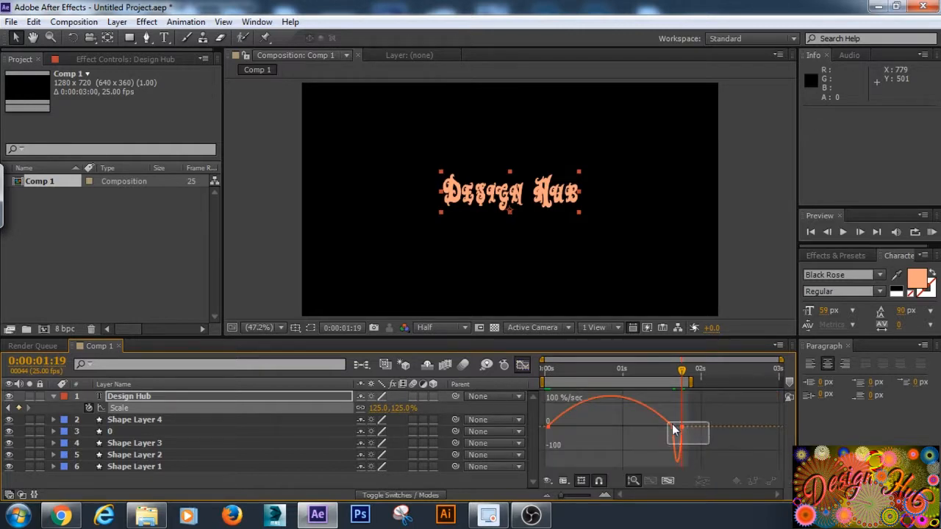
pyautogui.moveTo(673, 425); pyautogui.dragTo(549, 428)
pyautogui.click(522, 365)
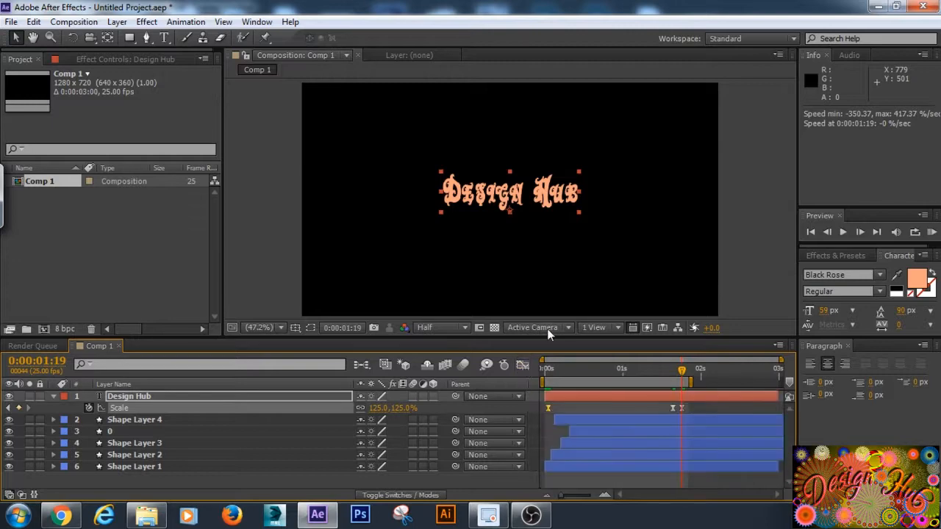
pyautogui.press('space')
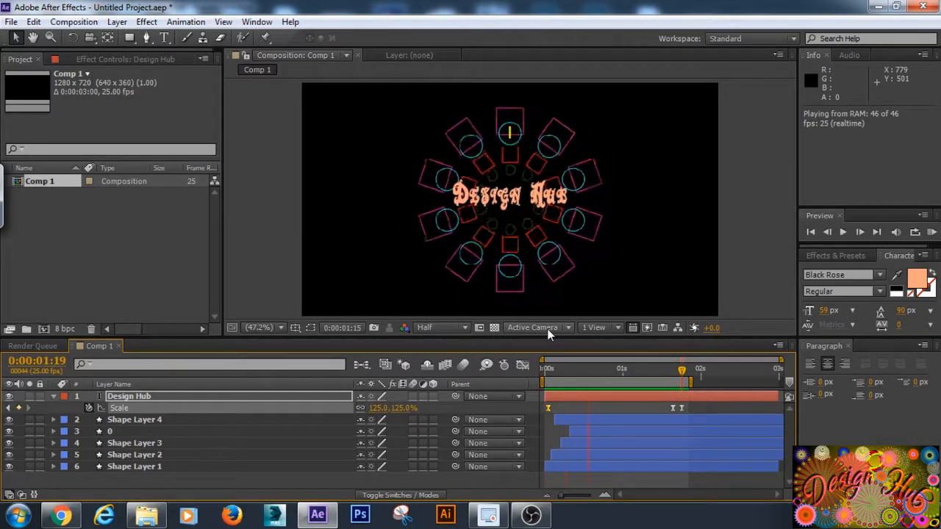
pyautogui.press('space')
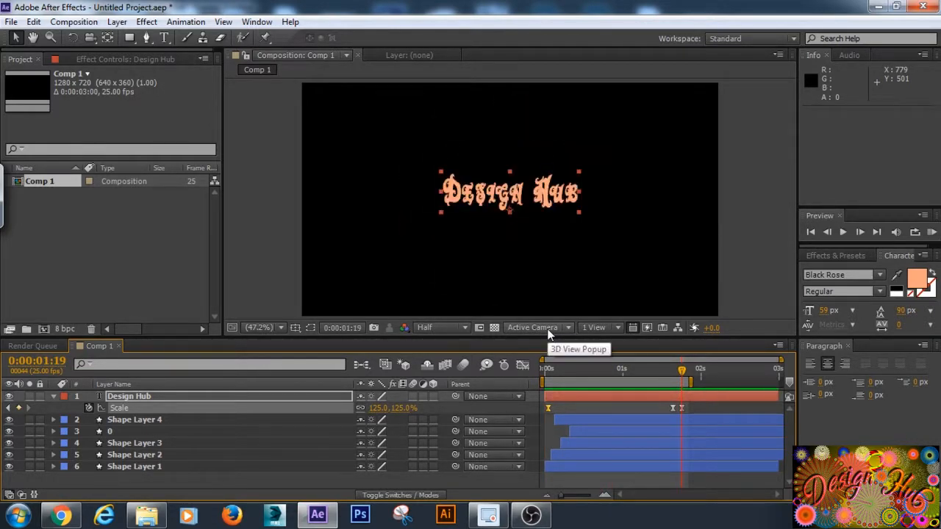
# - Move the title's overshoot Scale keyframe earlier to 0:00:01:14 and preview the animation
pyautogui.click(673, 408)
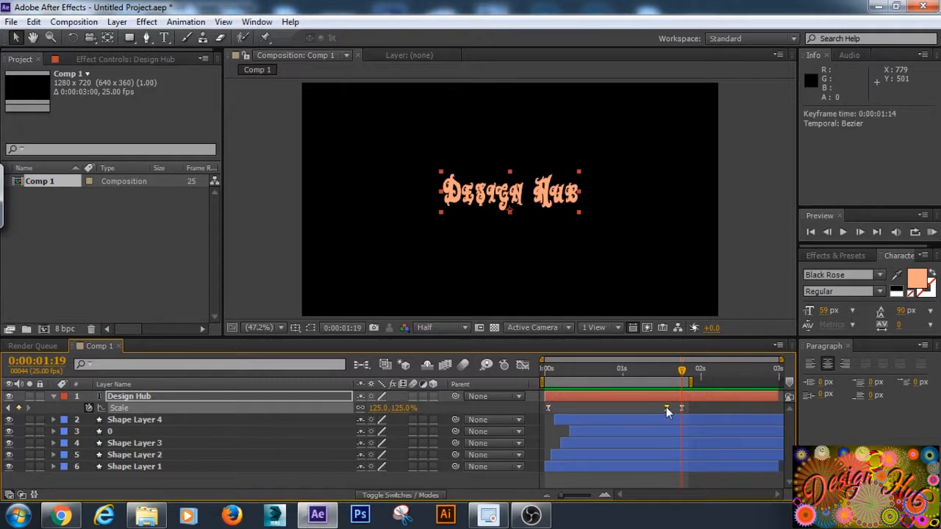
pyautogui.press('space')
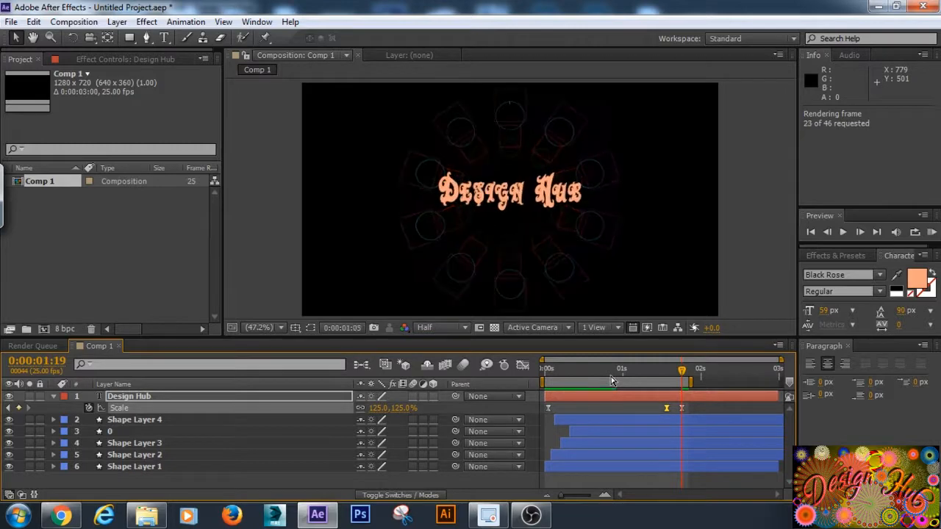
pyautogui.press('space')
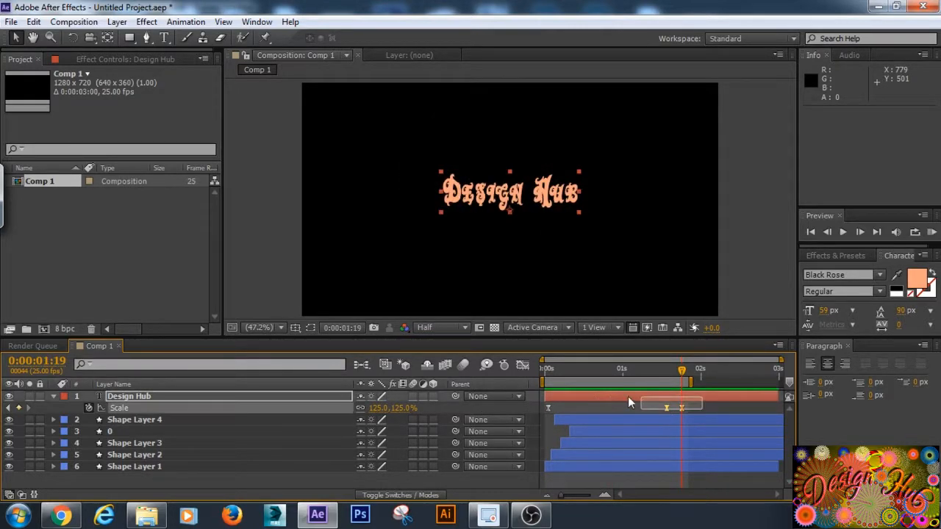
# - Shift the settling dip in the Scale speed graph from the overshoot keyframe toward the last keyframe, then preview
pyautogui.click(523, 366)
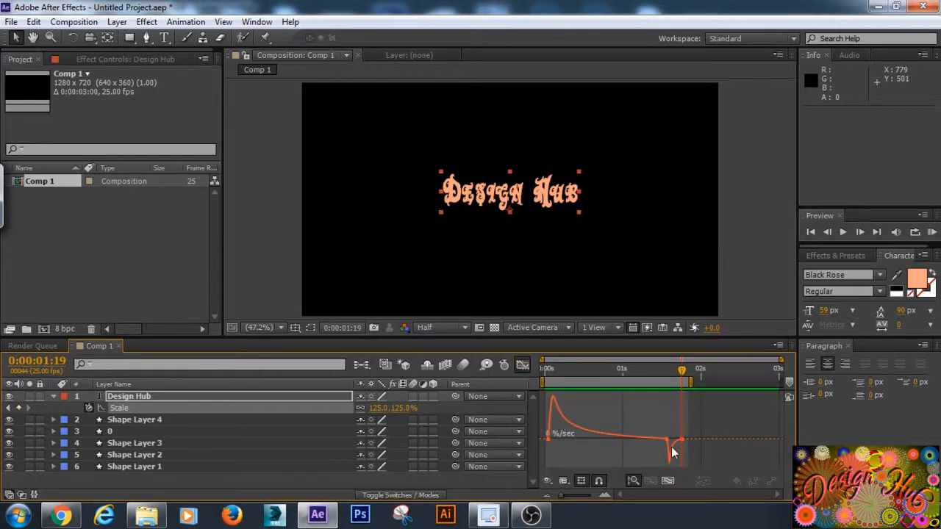
pyautogui.moveTo(675, 424); pyautogui.dragTo(672, 450)
pyautogui.press('space')
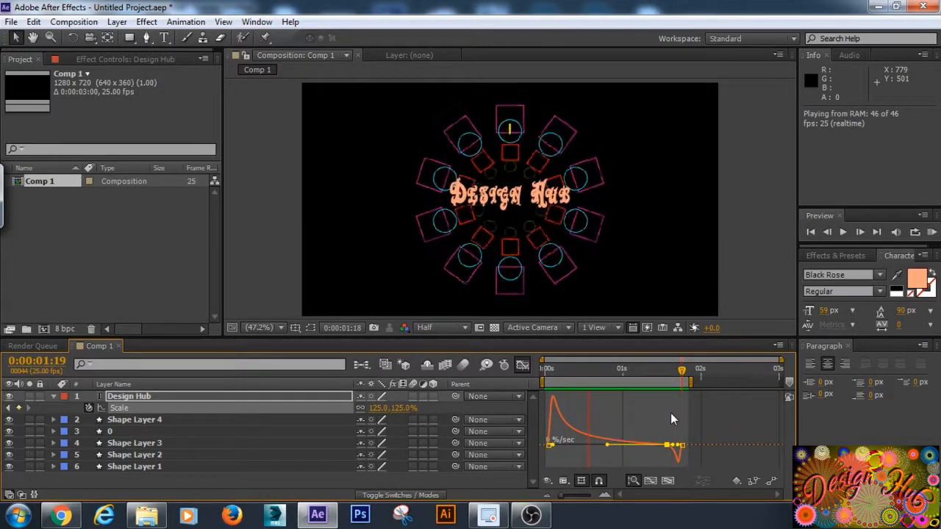
pyautogui.press('space')
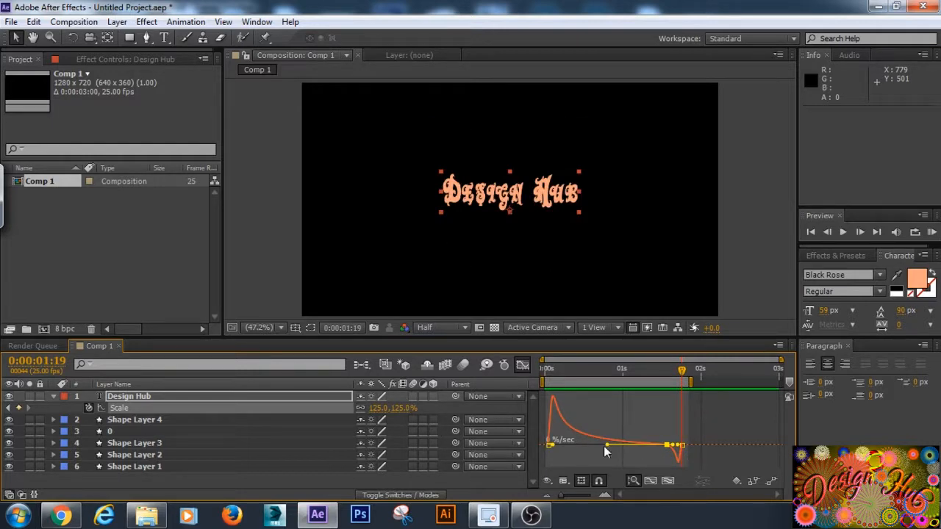
# - Soften the early speed peak by shortening the overshoot keyframe's incoming influence, push the settling dip against the last keyframe, and preview
pyautogui.moveTo(605, 447)
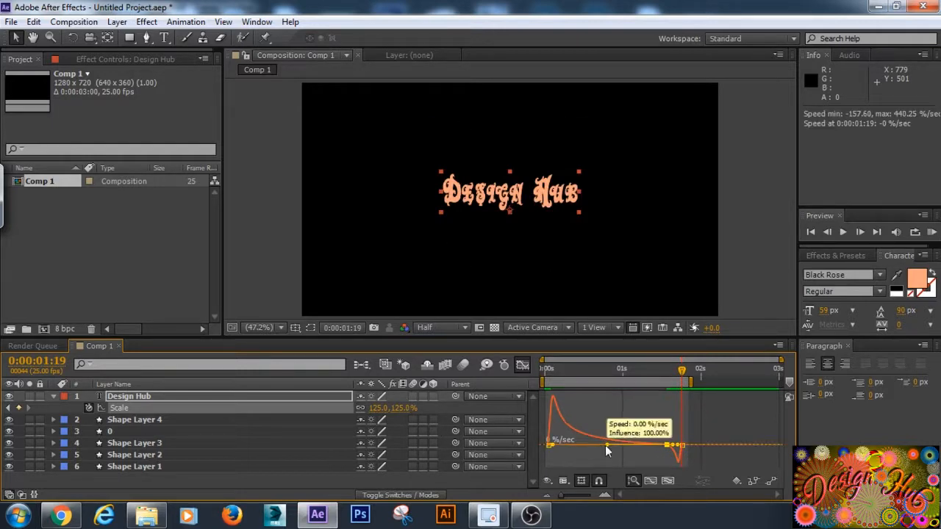
pyautogui.moveTo(607, 445); pyautogui.dragTo(621, 445)
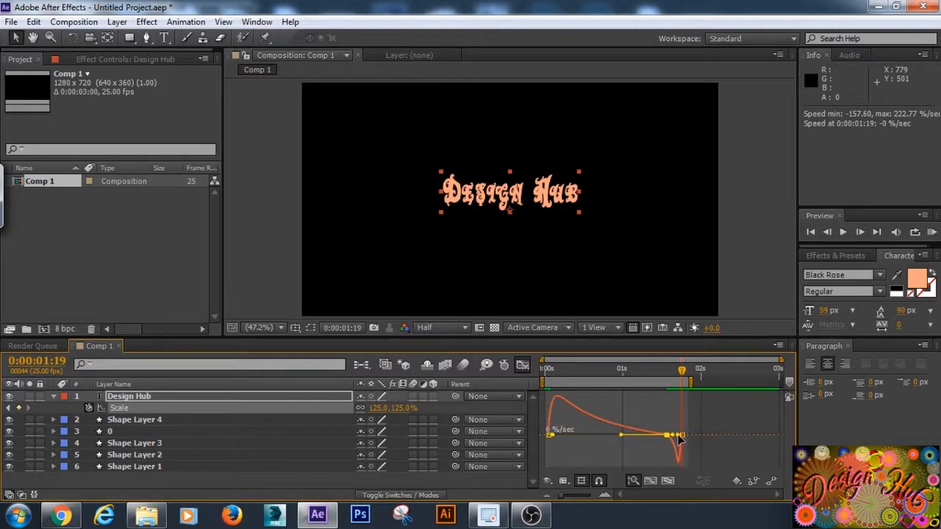
pyautogui.moveTo(681, 438); pyautogui.dragTo(684, 441)
pyautogui.moveTo(676, 430); pyautogui.dragTo(678, 431)
pyautogui.press('KP_0')
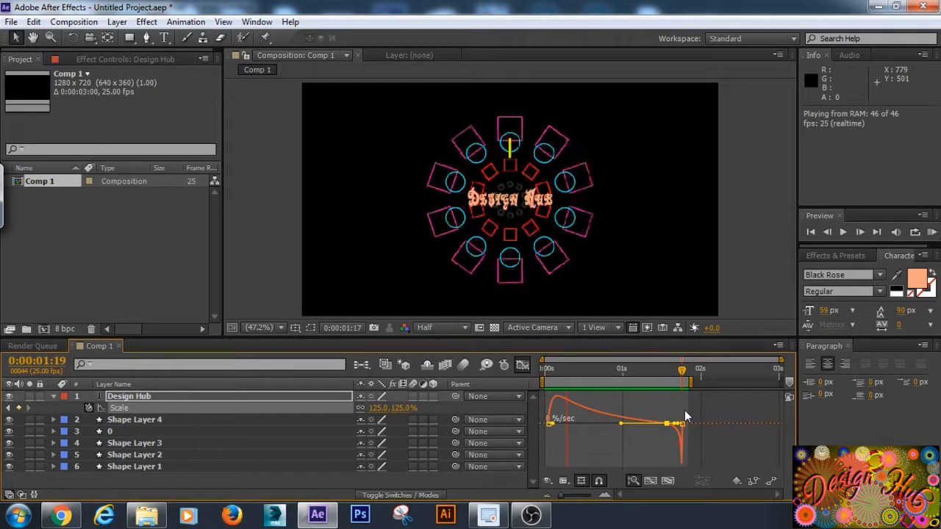
pyautogui.press('space')
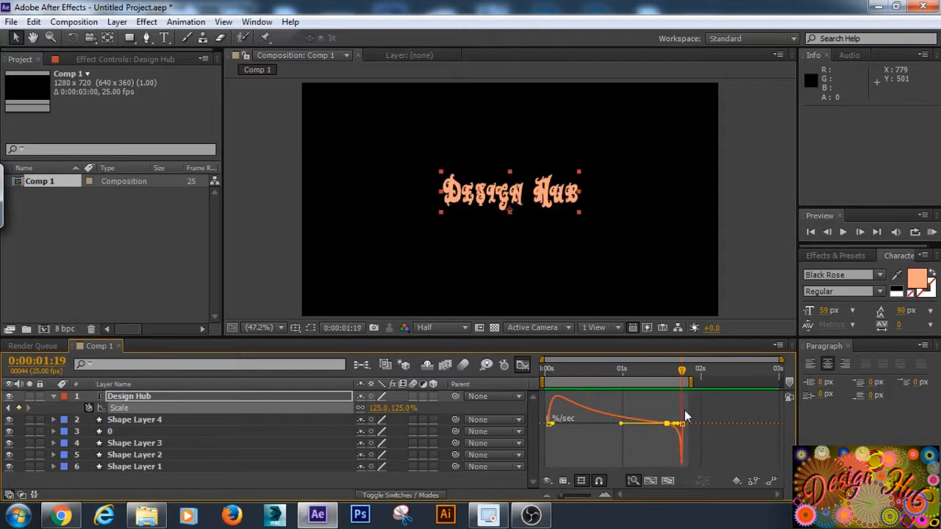
# - Close the speed graph and show the Design Hub layer's Scale keyframes in the timeline
pyautogui.click(53, 396)
pyautogui.click(53, 396)
pyautogui.click(53, 396)
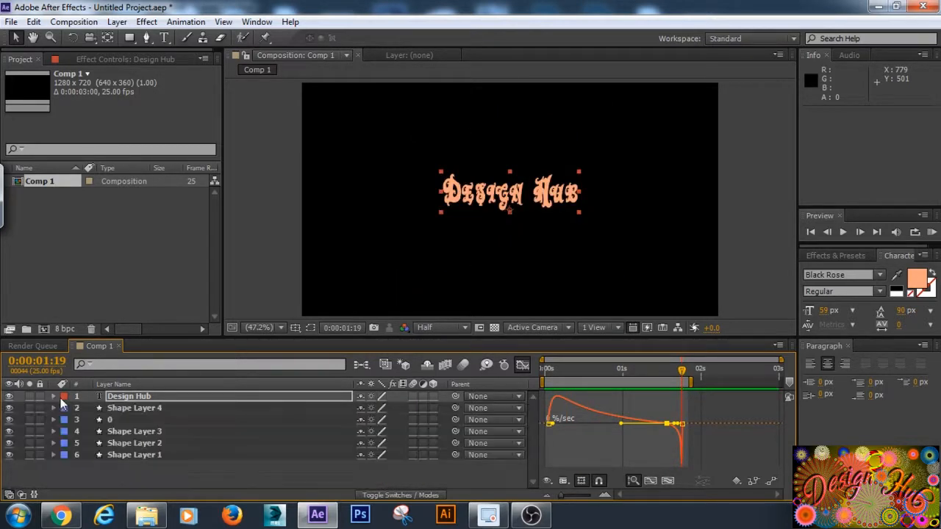
pyautogui.click(131, 397)
pyautogui.press('s')
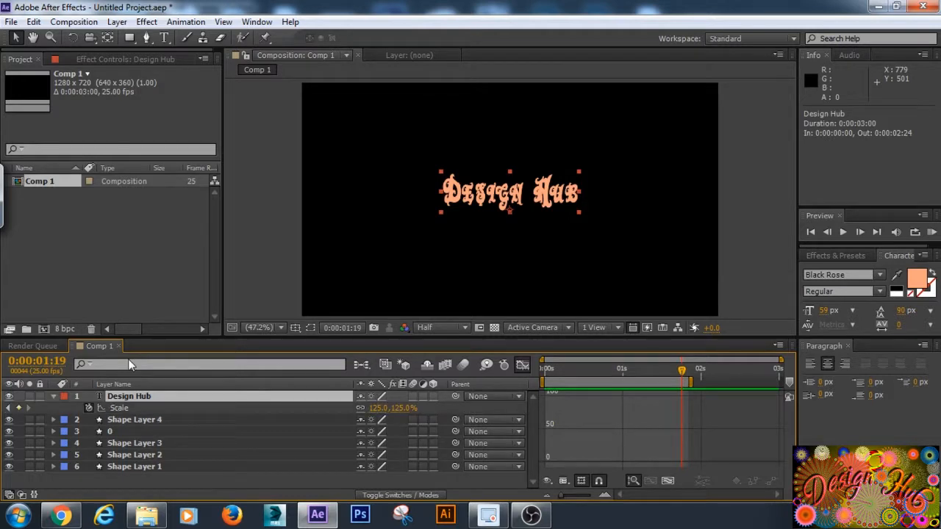
pyautogui.click(527, 365)
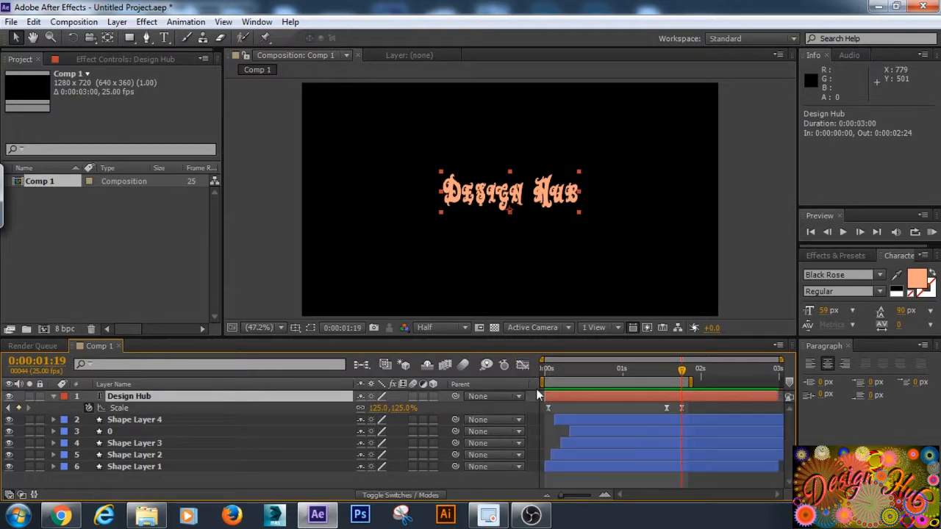
# - Delay the title's first Scale keyframe to 0:00:00:15 and preview the animation
pyautogui.click(547, 408)
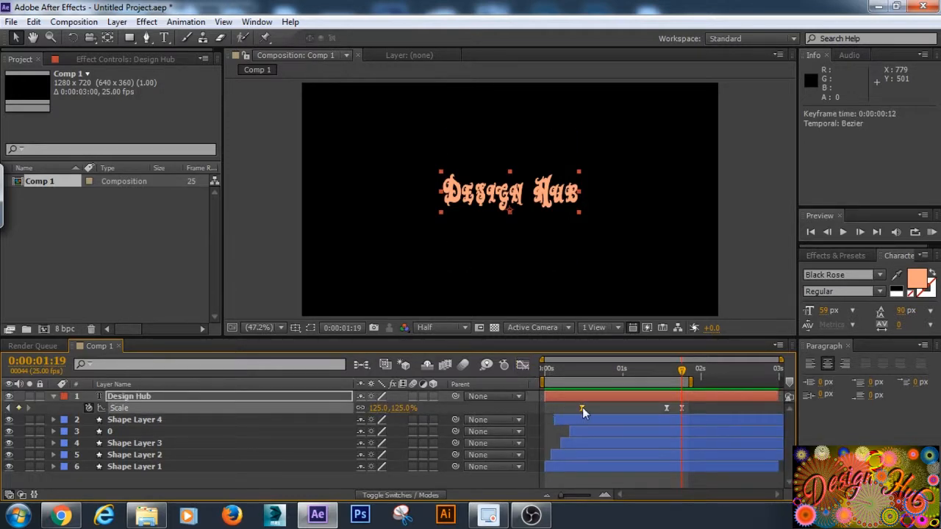
pyautogui.moveTo(582, 407); pyautogui.dragTo(595, 407)
pyautogui.click(140, 397)
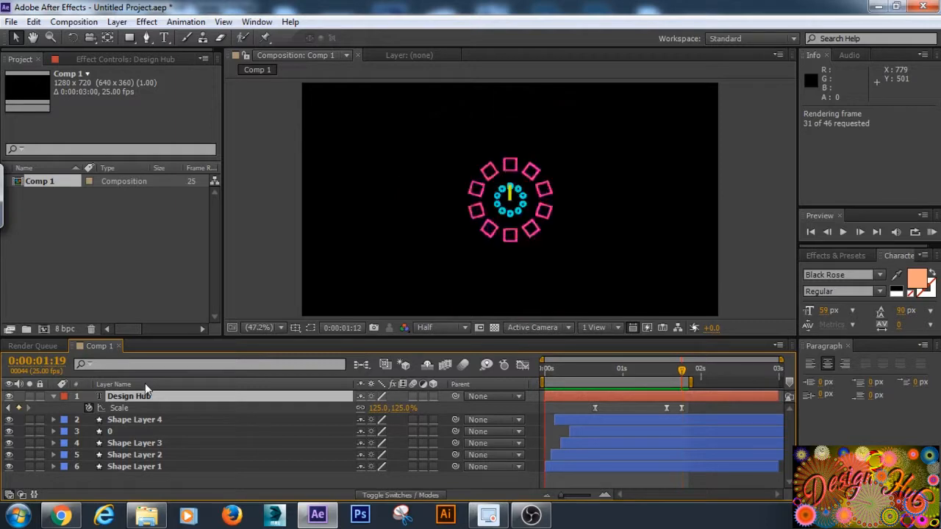
pyautogui.press('space')
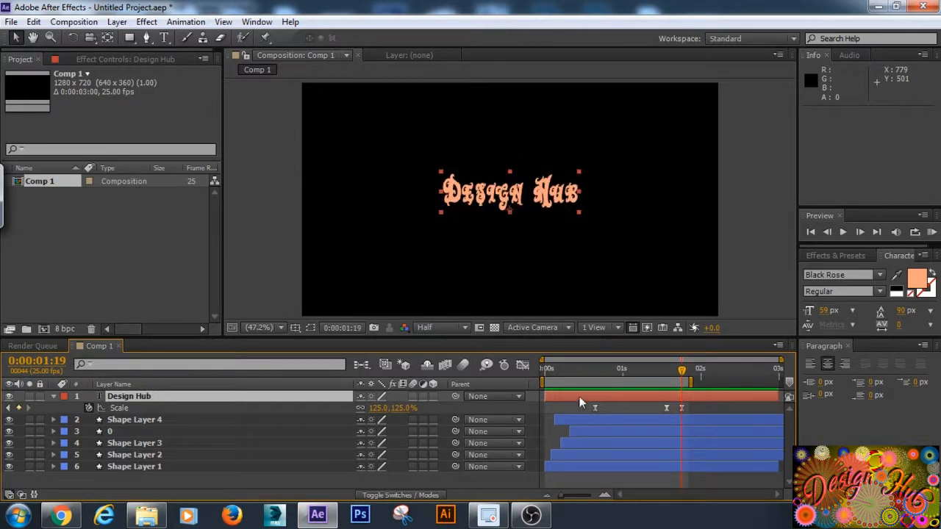
pyautogui.click(594, 408)
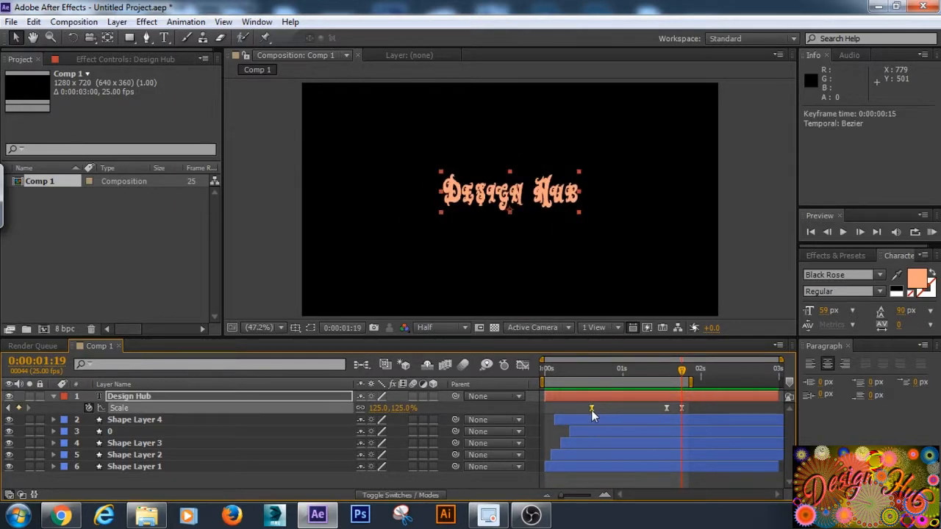
pyautogui.press('KP_0')
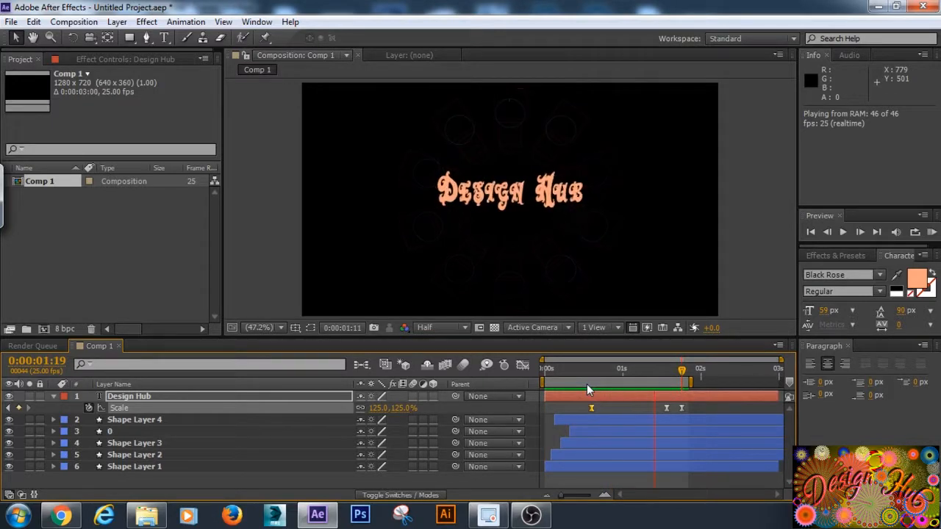
pyautogui.click(587, 384)
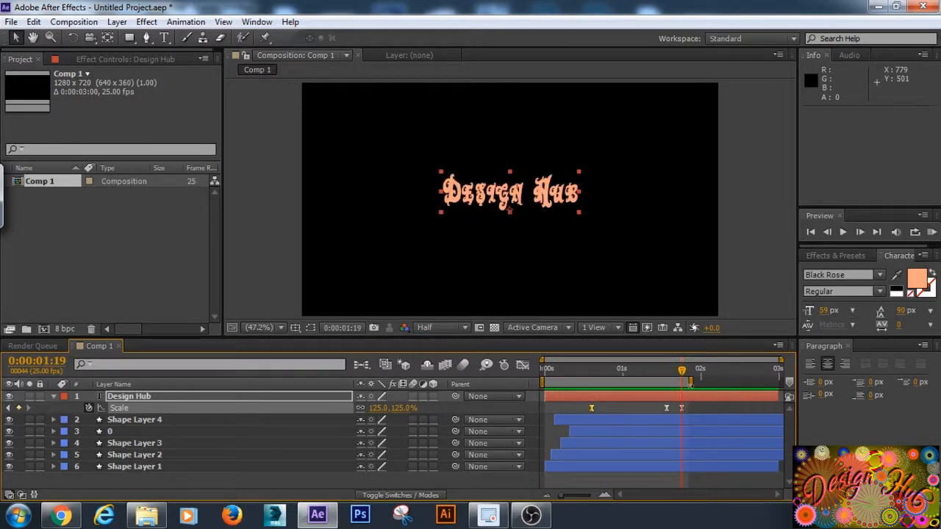
# - Extend the work area just past two seconds and move the last Scale keyframe to 0:00:01:22, deleting the stray keyframe at 0:00:01:19
pyautogui.moveTo(689, 384); pyautogui.dragTo(691, 409)
pyautogui.click(666, 408)
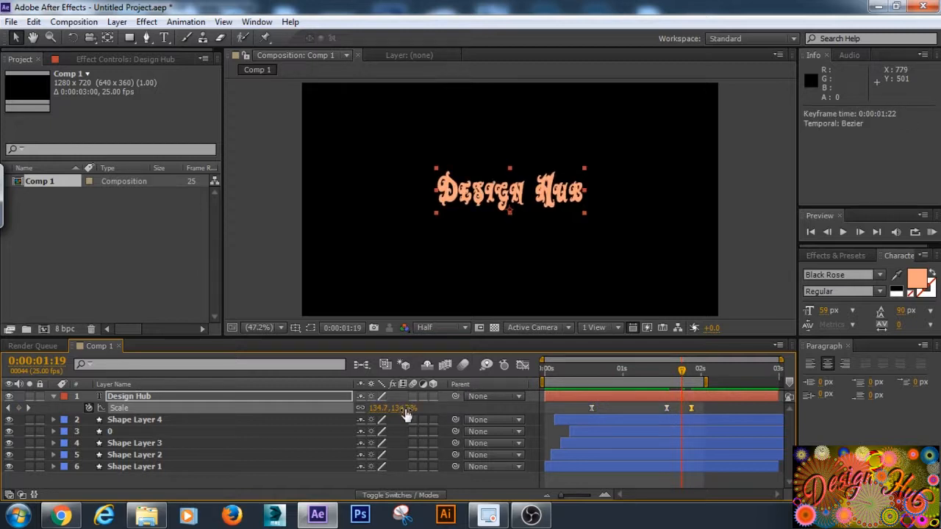
pyautogui.moveTo(401, 408)
pyautogui.mouseDown()
pyautogui.moveTo(422, 411)
pyautogui.moveTo(405, 419)
pyautogui.mouseUp()
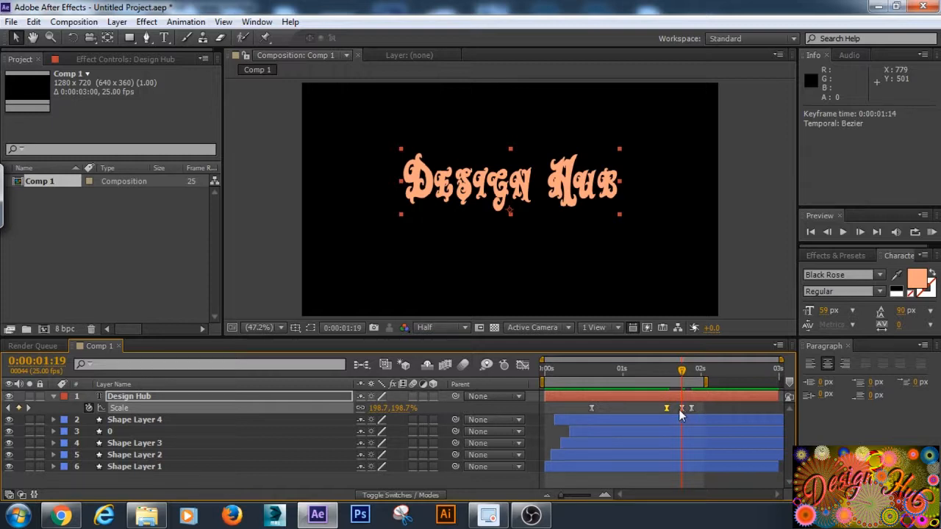
pyautogui.press('Delete')
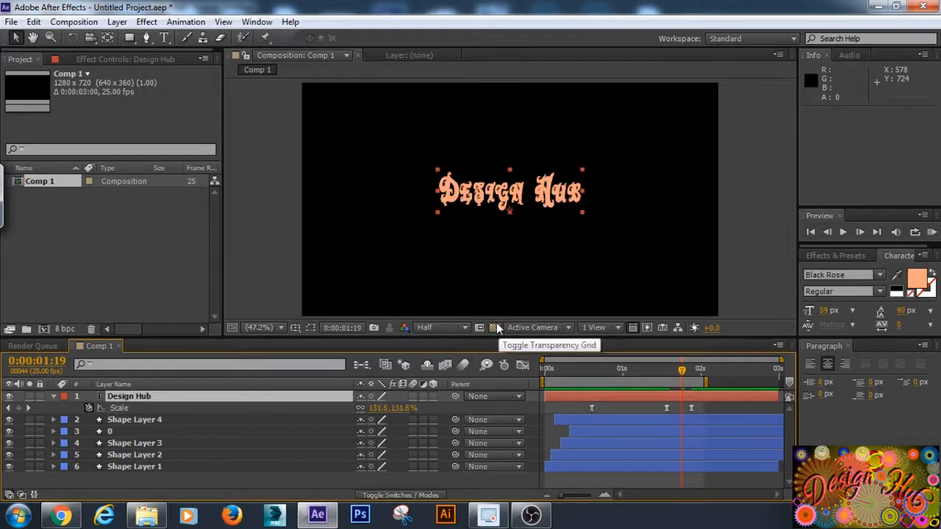
# - Set Design Hub's Scale keyframes to 183% at 0:00:01:22 and 153% at 0:00:01:14
pyautogui.click(691, 369)
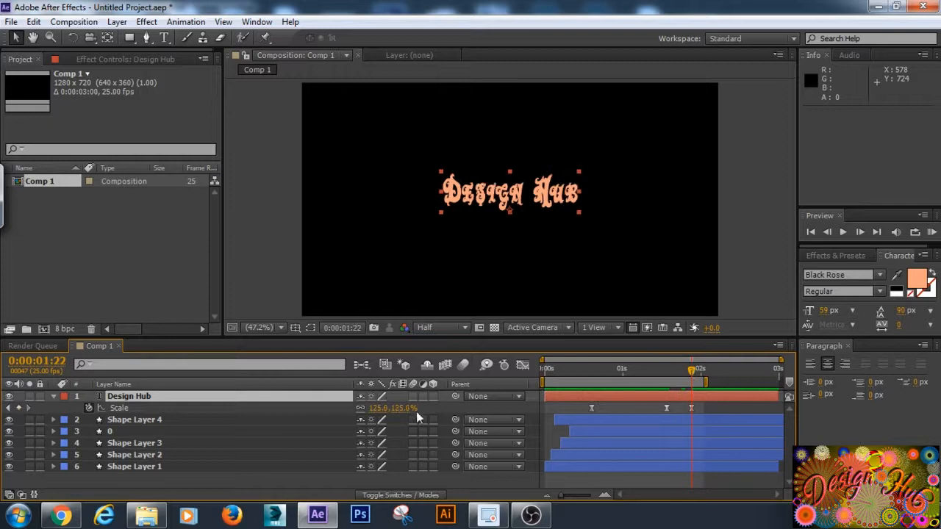
pyautogui.moveTo(416, 412); pyautogui.dragTo(422, 408)
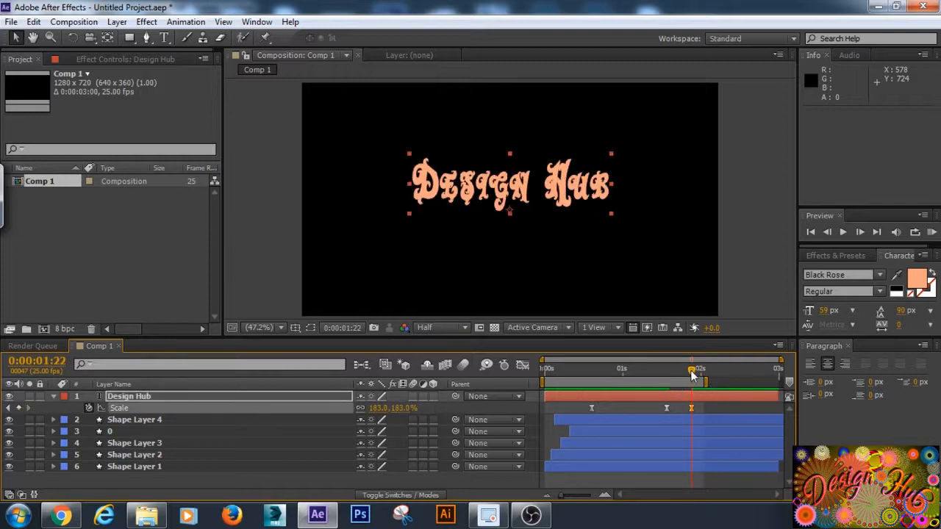
pyautogui.moveTo(692, 372); pyautogui.dragTo(670, 375)
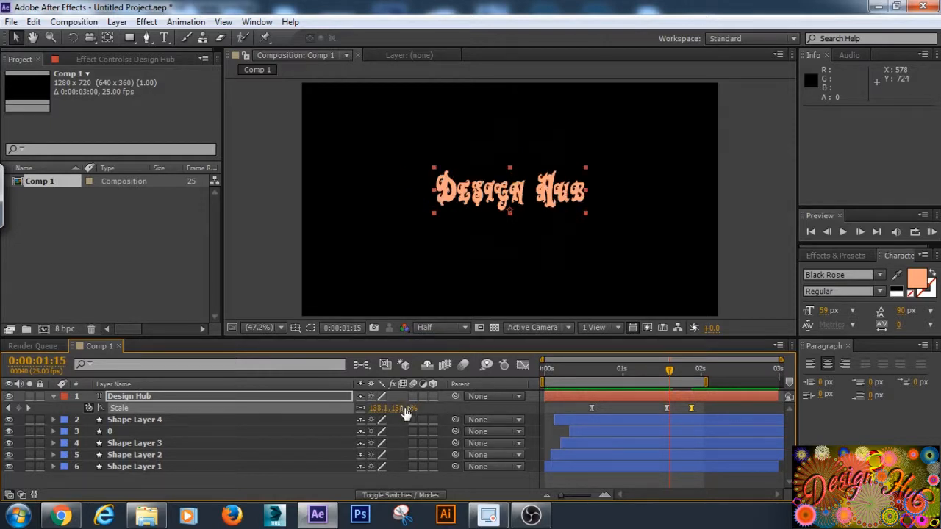
pyautogui.moveTo(410, 408); pyautogui.dragTo(405, 408)
pyautogui.moveTo(667, 376)
pyautogui.mouseDown()
pyautogui.moveTo(616, 373)
pyautogui.moveTo(664, 362)
pyautogui.mouseUp()
pyautogui.press('Delete')
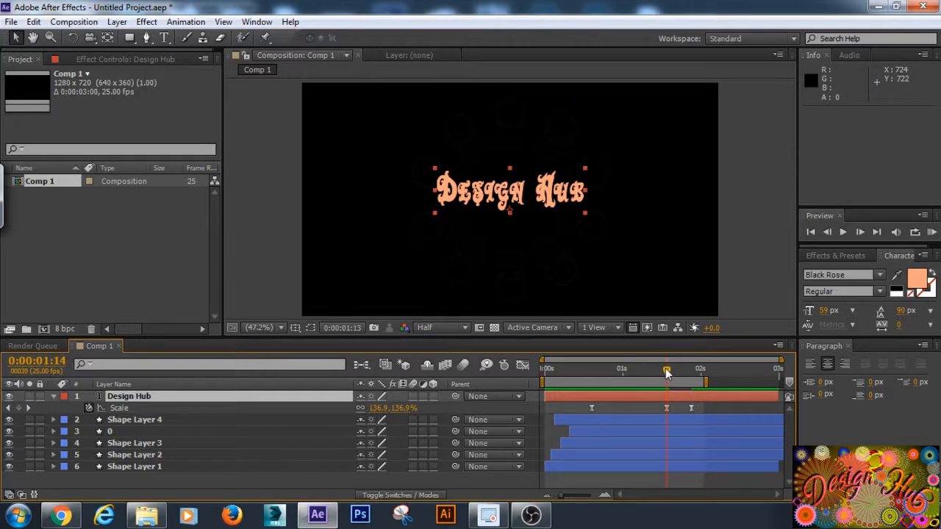
pyautogui.moveTo(402, 409); pyautogui.dragTo(414, 409)
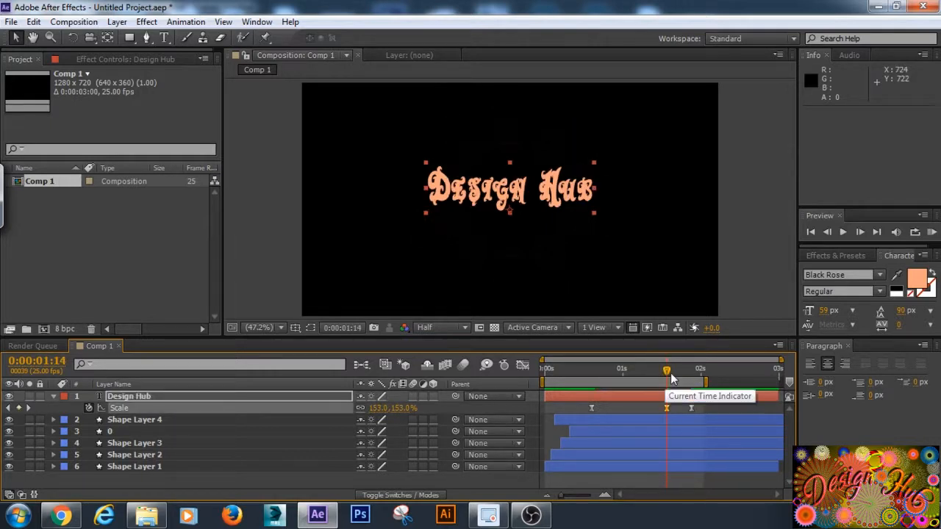
# - Try a 0% Scale keyframe for the Design Hub layer at 0:00:00:16 and preview the animation
pyautogui.moveTo(668, 374); pyautogui.dragTo(595, 376)
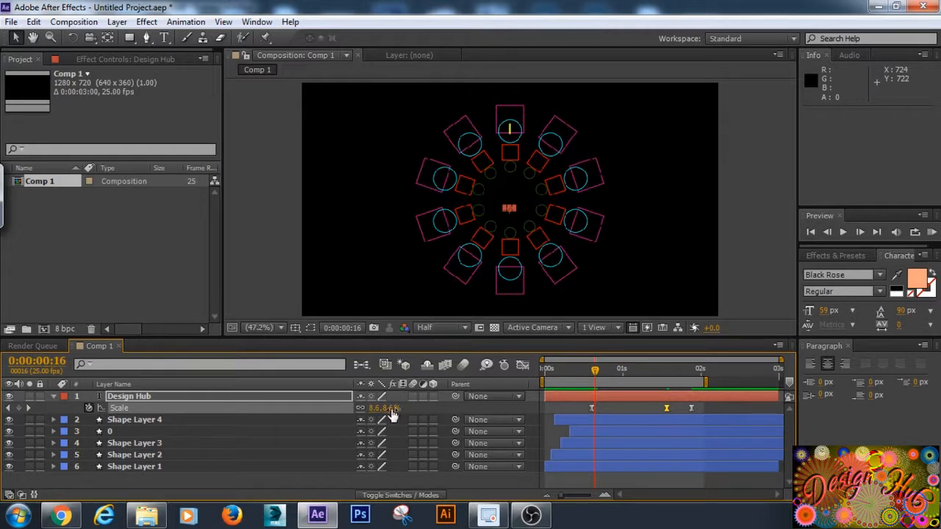
pyautogui.click(392, 408)
pyautogui.write('0')
pyautogui.press('Return')
pyautogui.press('KP_0')
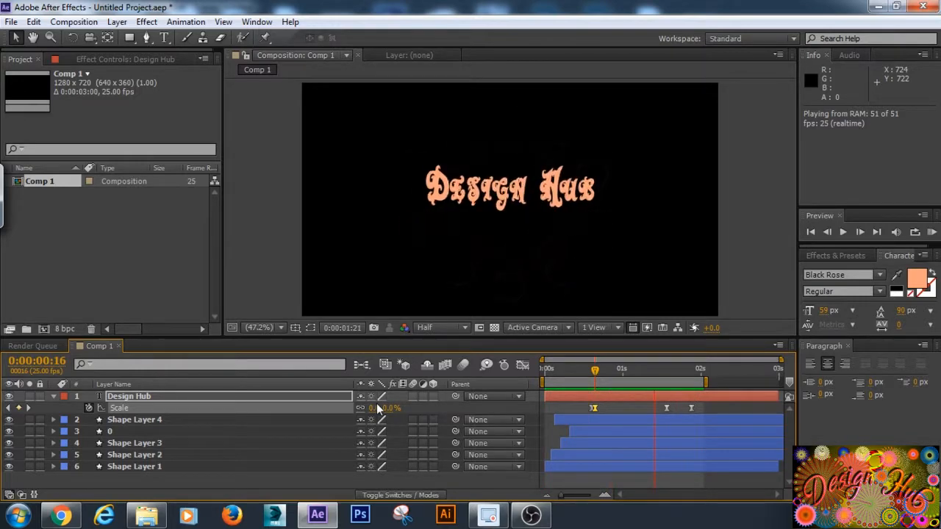
pyautogui.press('space')
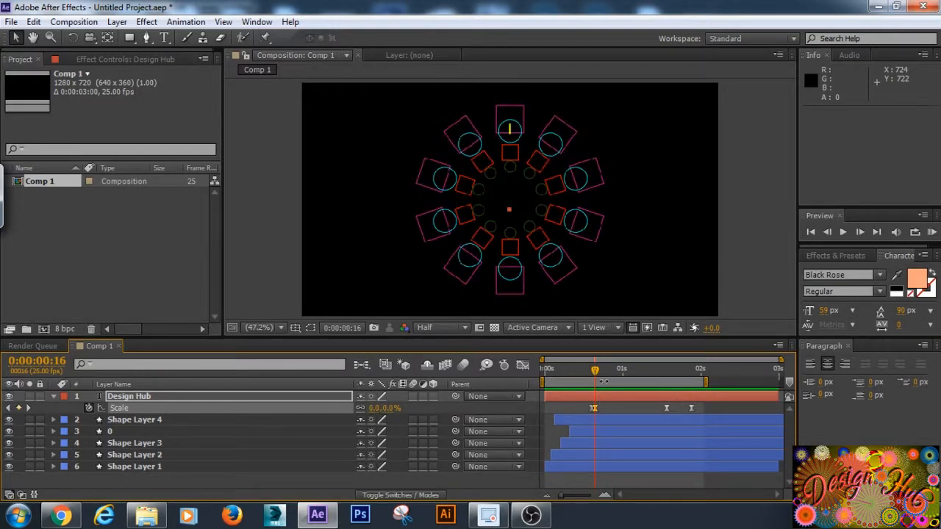
# - Delete Design Hub's Scale keyframe at 0:00:00:16 and preview the animation again
pyautogui.press('Delete')
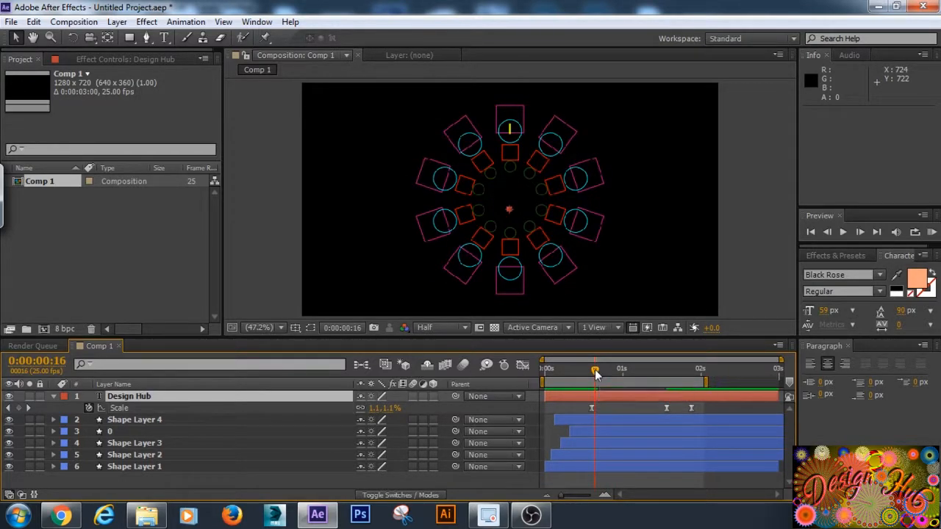
pyautogui.press('KP_0')
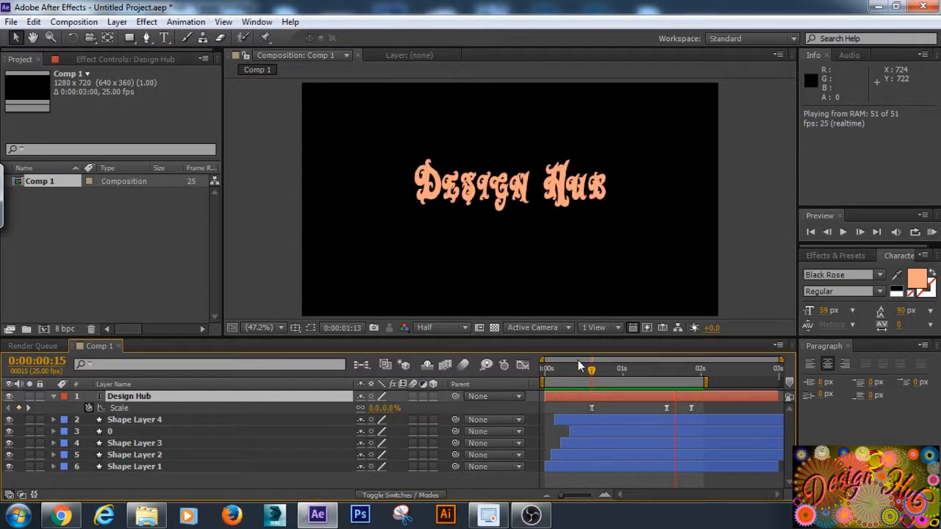
pyautogui.press('space')
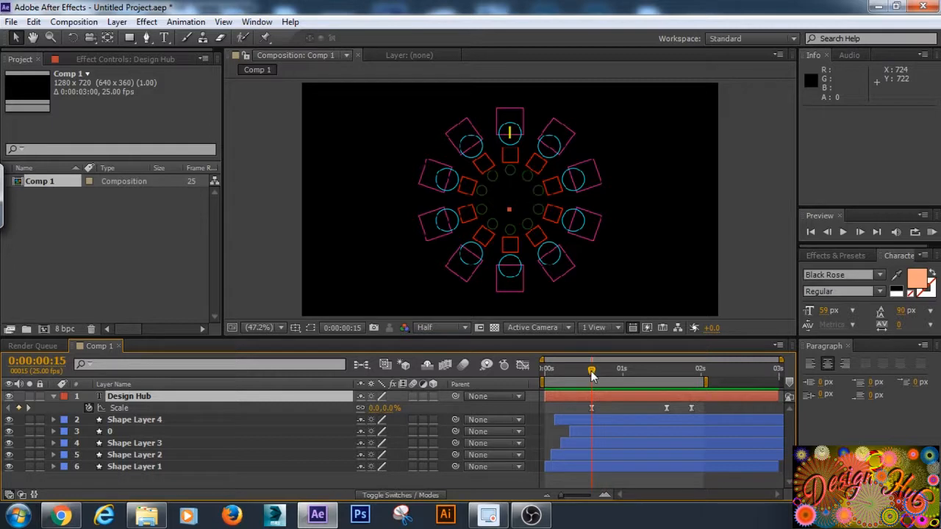
# - Set Design Hub's Scale keyframes to 183% at 0:00:01:14 and 180% at 0:00:01:22, previewing the result
pyautogui.moveTo(593, 373); pyautogui.dragTo(667, 372)
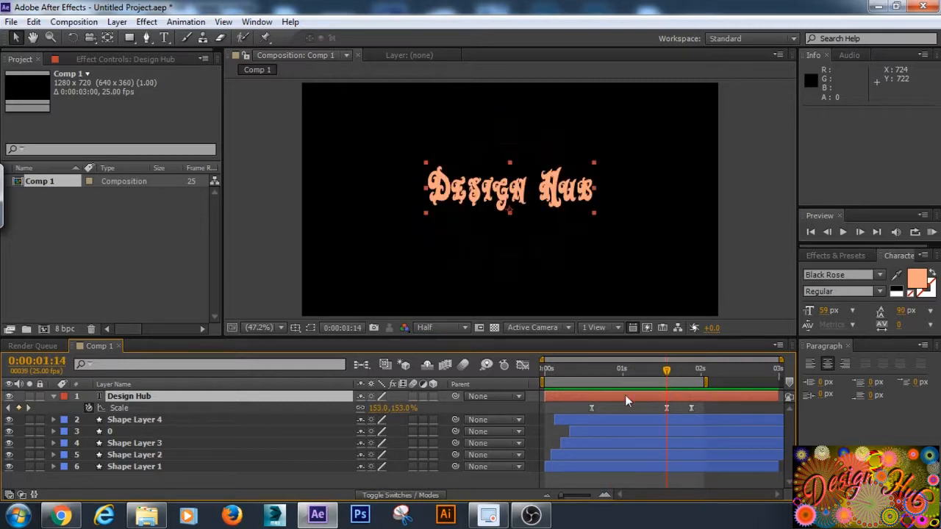
pyautogui.moveTo(405, 410); pyautogui.dragTo(421, 406)
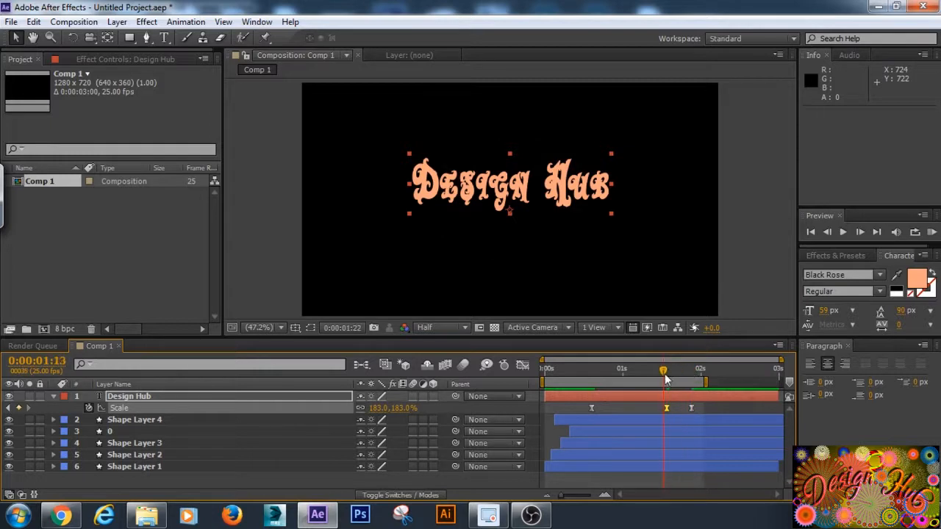
pyautogui.moveTo(663, 377); pyautogui.dragTo(690, 375)
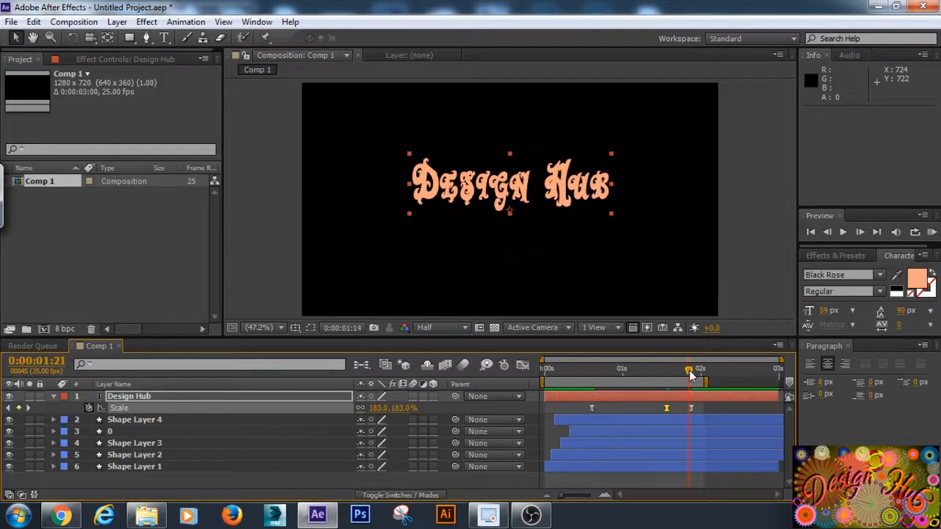
pyautogui.click(691, 408)
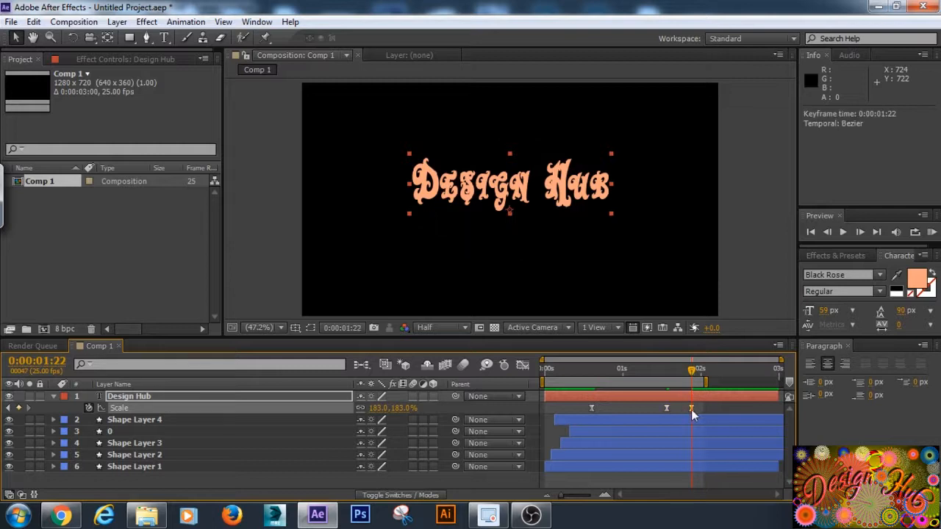
pyautogui.click(416, 407)
pyautogui.press('Return')
pyautogui.press('KP_0')
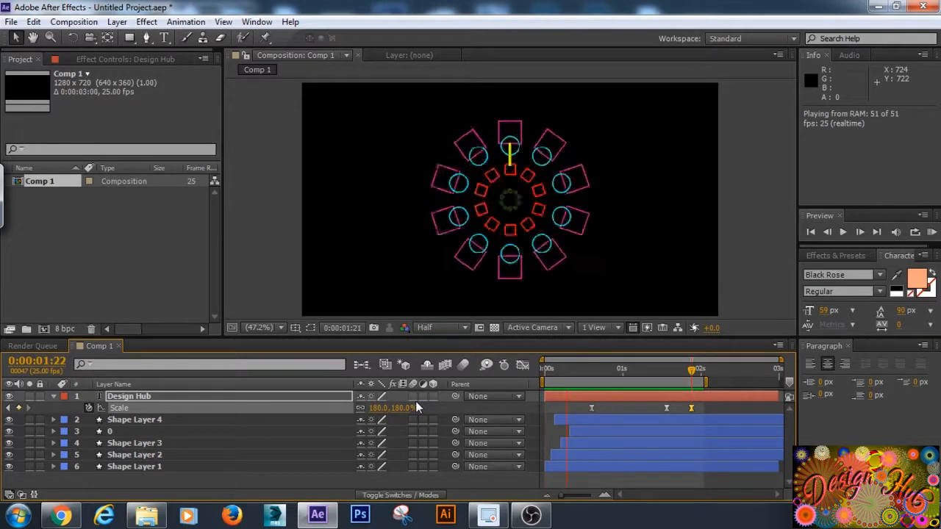
pyautogui.press('space')
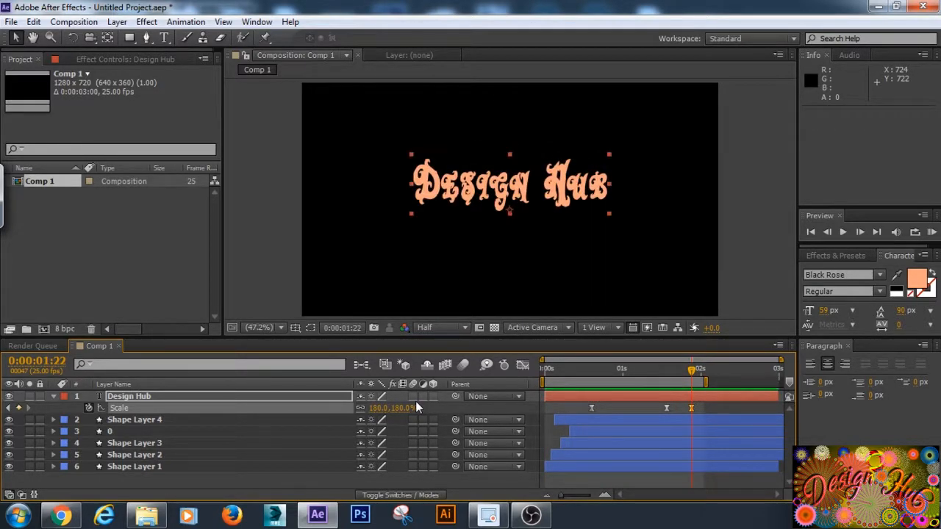
# - Try 175% for the title's Scale keyframe at 0:00:01:22 and preview the animation
pyautogui.click(398, 408)
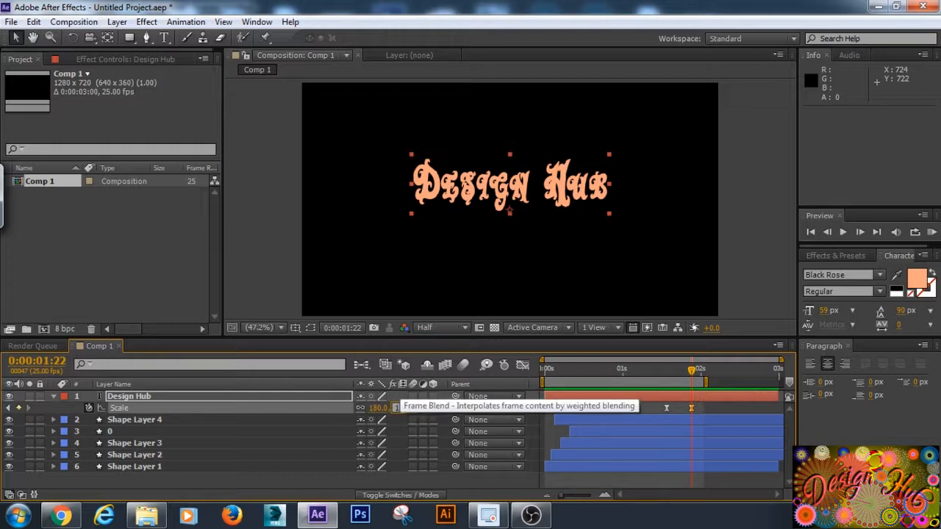
pyautogui.press('KP_0')
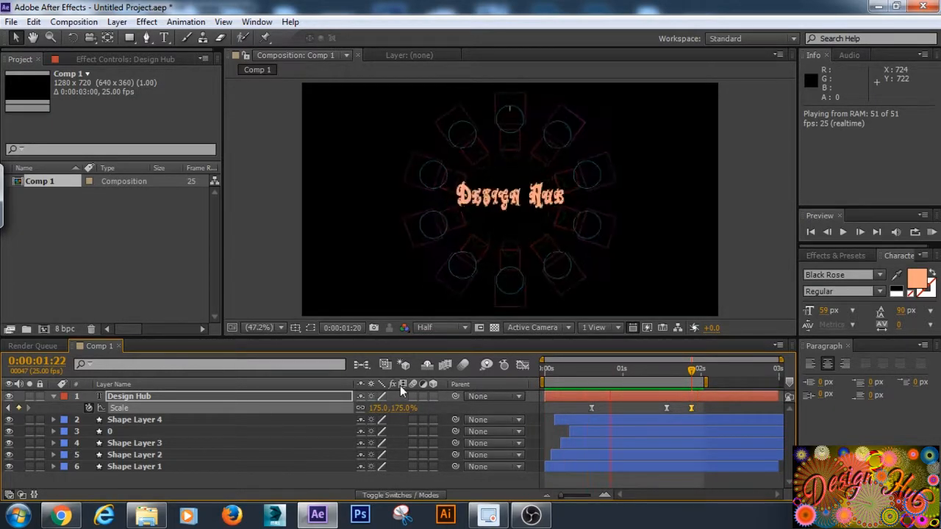
pyautogui.press('space')
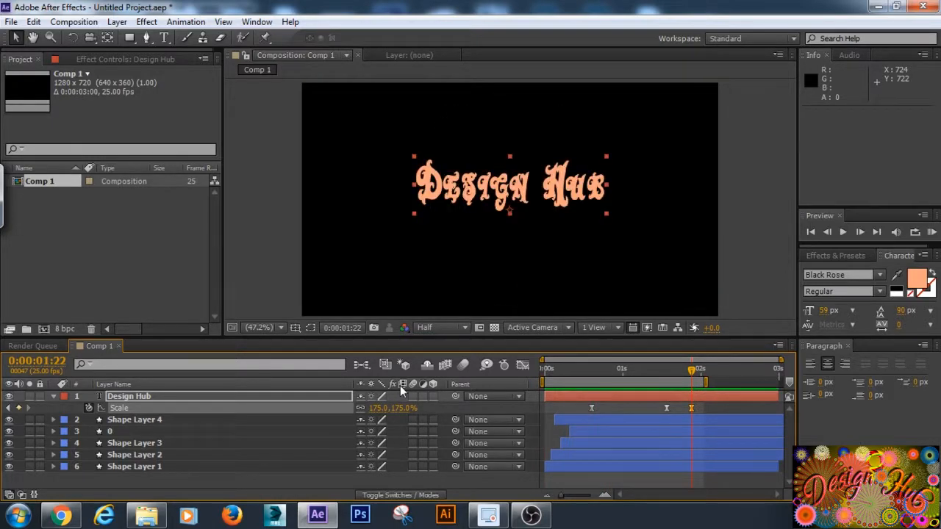
# - Set Design Hub's Scale keyframe at 0:00:01:22 to 170% and preview the animation
pyautogui.click(379, 408)
pyautogui.write('170')
pyautogui.press('Return')
pyautogui.press('space')
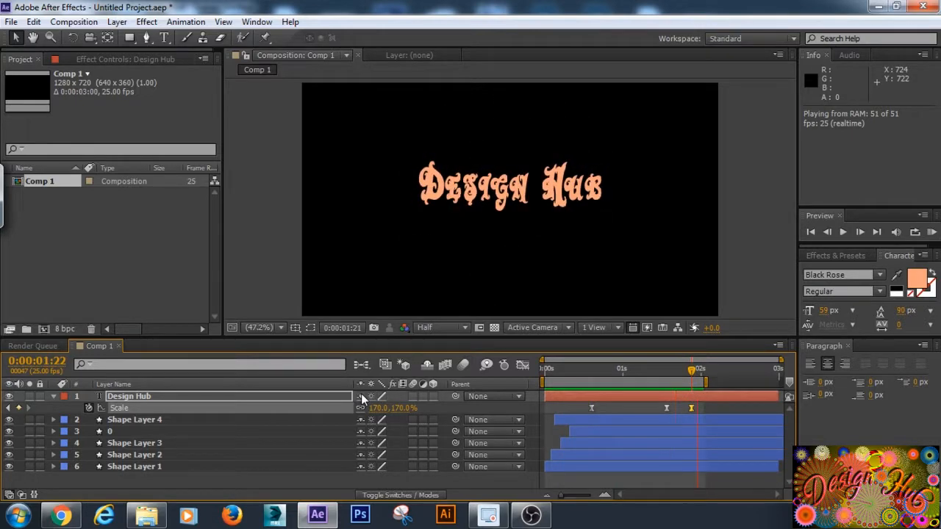
pyautogui.press('space')
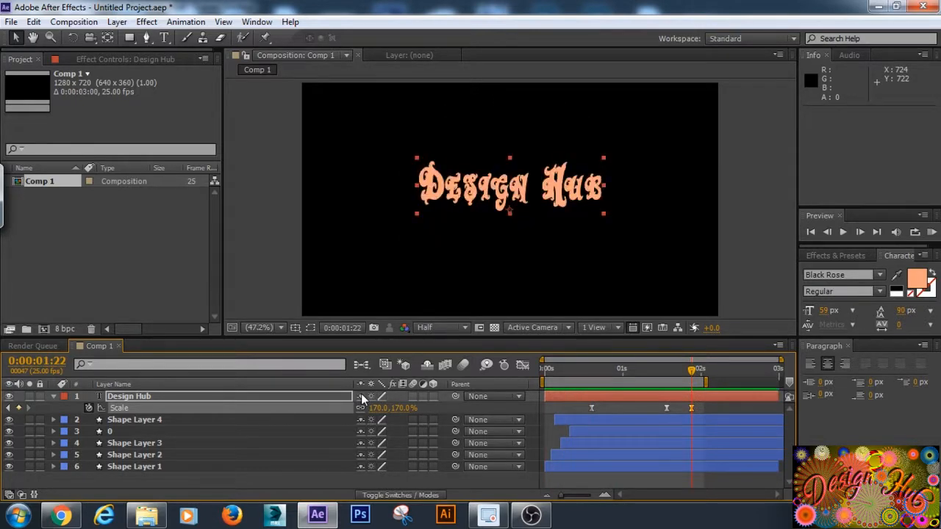
# - Select all six layers, align them by their vertical centers using the Align tools, and preview the animation
pyautogui.click(53, 397)
pyautogui.moveTo(174, 469); pyautogui.dragTo(169, 389)
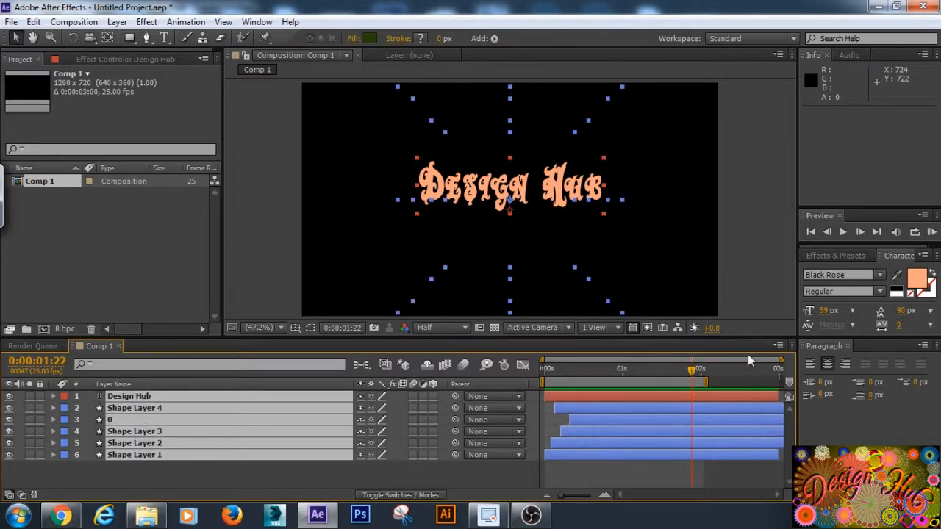
pyautogui.click(257, 21)
pyautogui.click(324, 74)
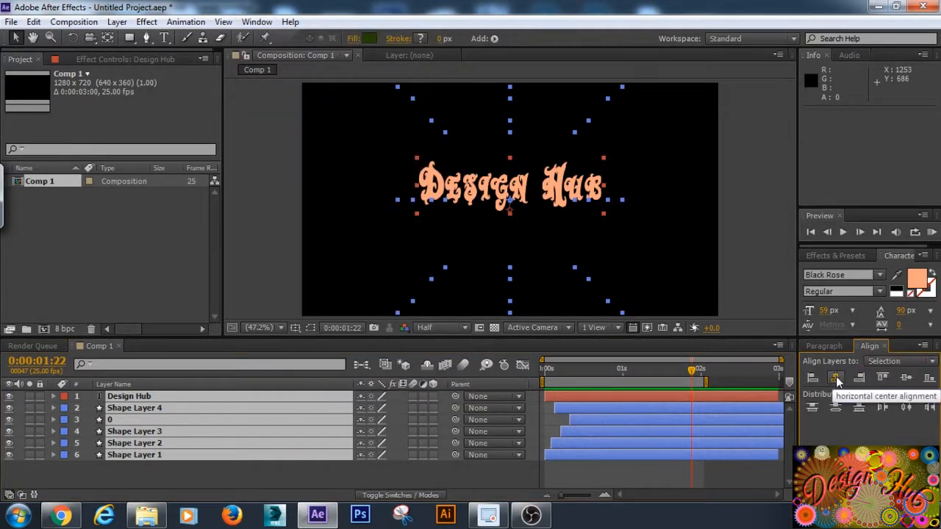
pyautogui.click(906, 379)
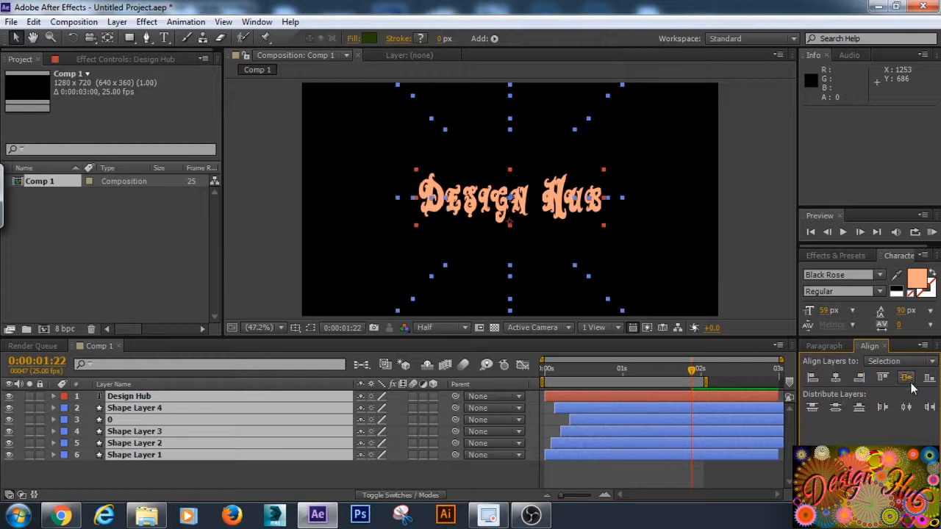
pyautogui.press('KP_0')
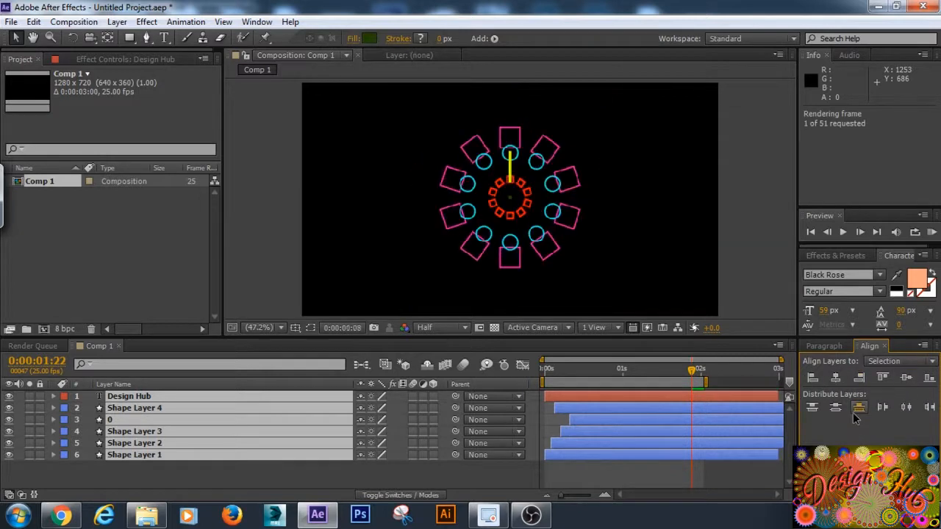